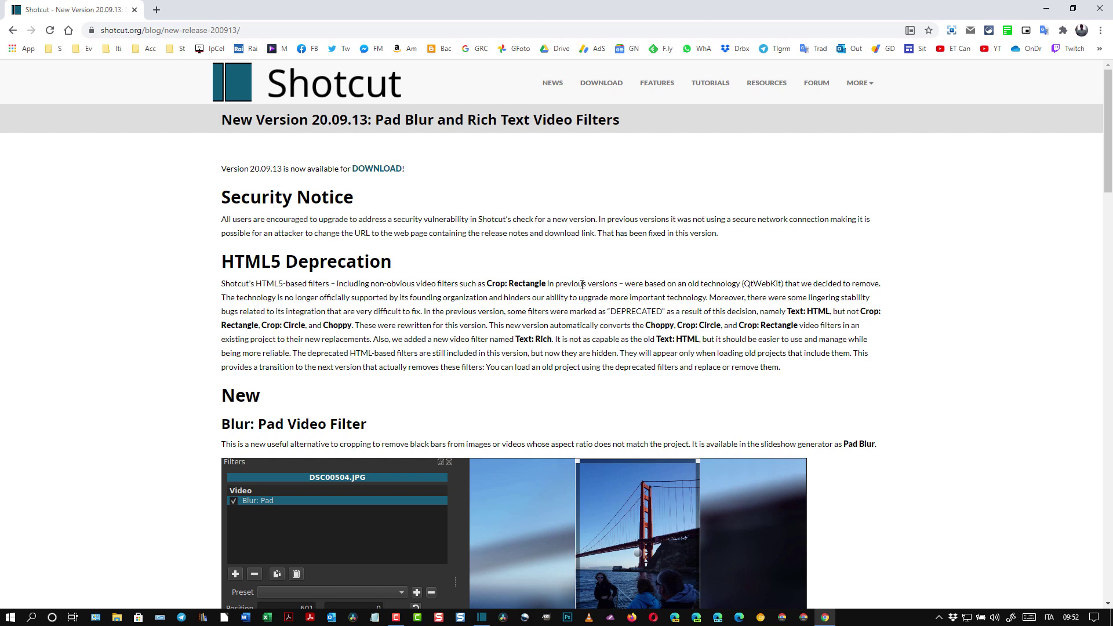
- Skim the Shotcut 20.09.13 release notes and translate the page into Italian
scroll(396, 274, down, 10)
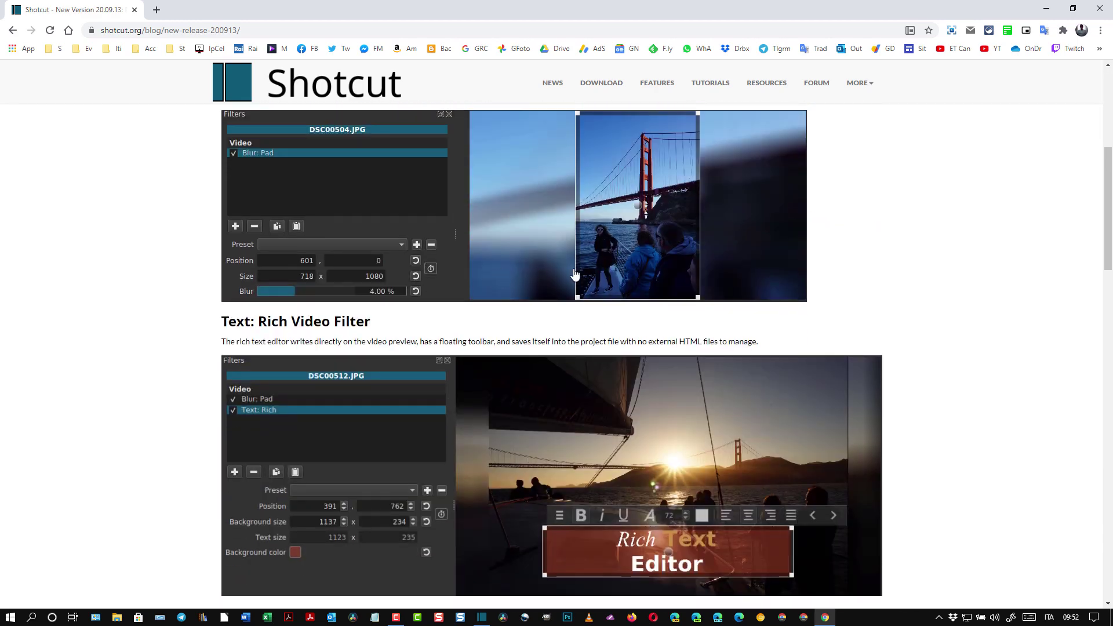
scroll(576, 271, down, 10)
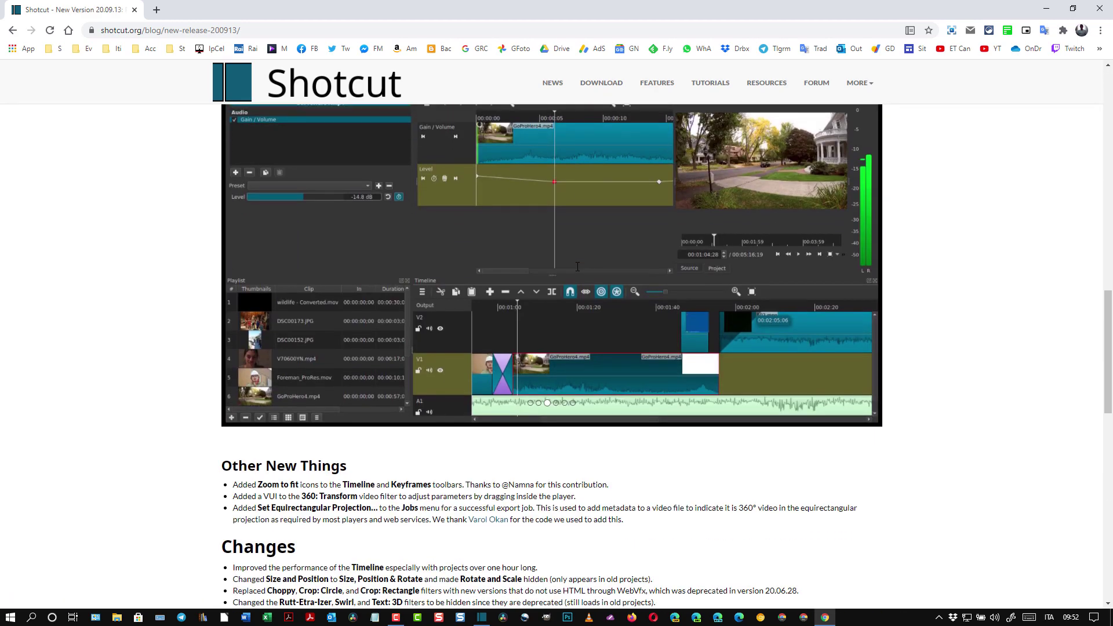
scroll(577, 266, up, 20)
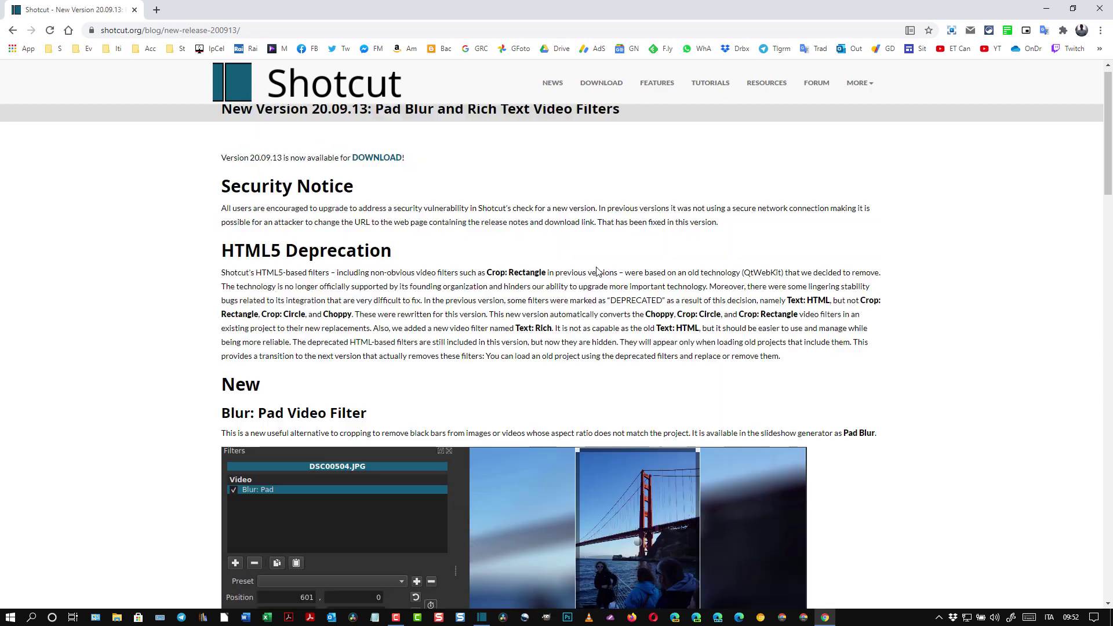
right_click(586, 307)
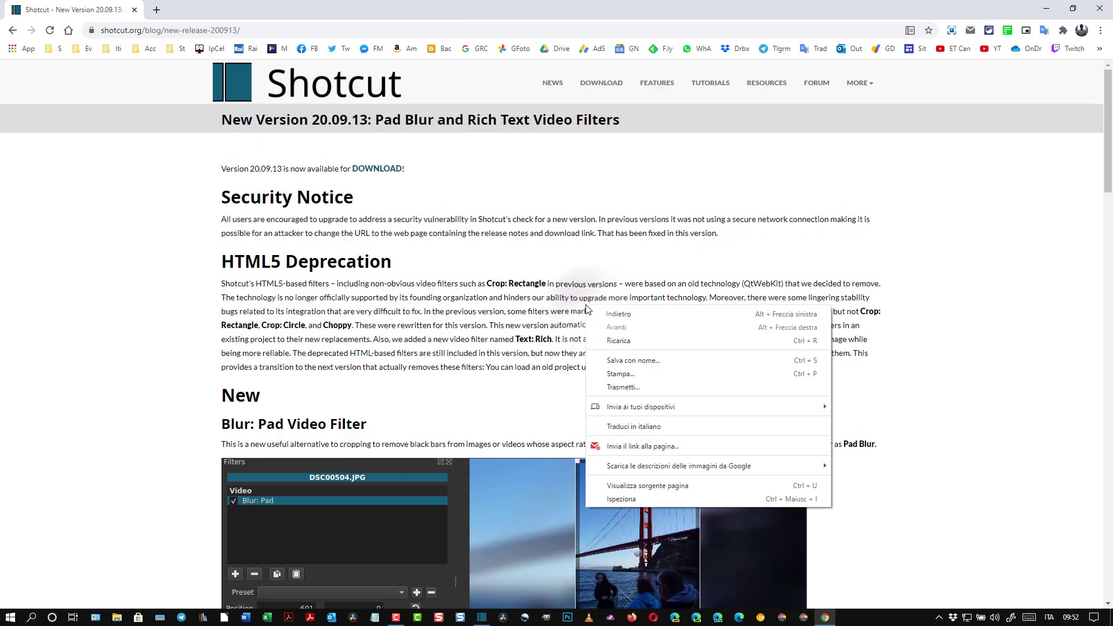
click(638, 427)
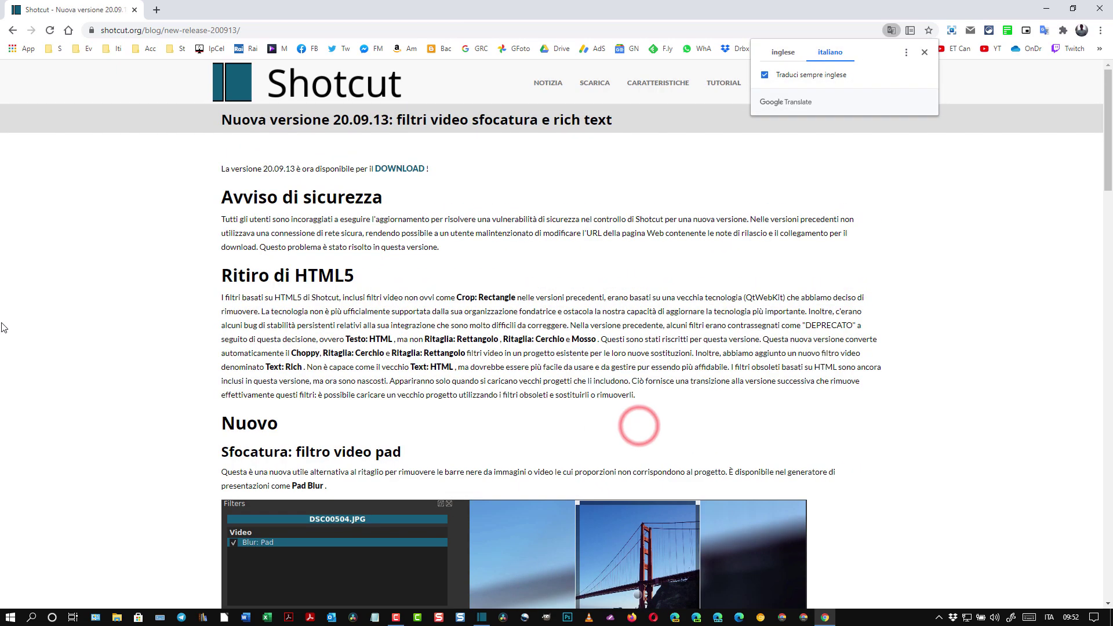
- Read through the translated release notes, covering the new filters, workspace layouts, changes and fixes
scroll(404, 211, down, 7)
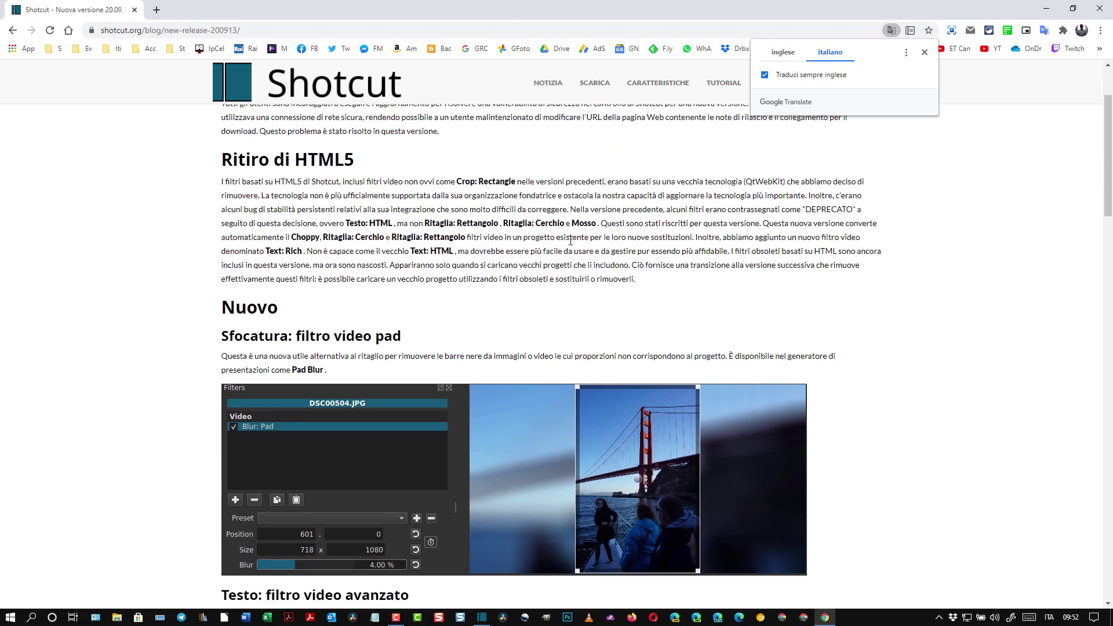
scroll(530, 253, down, 12)
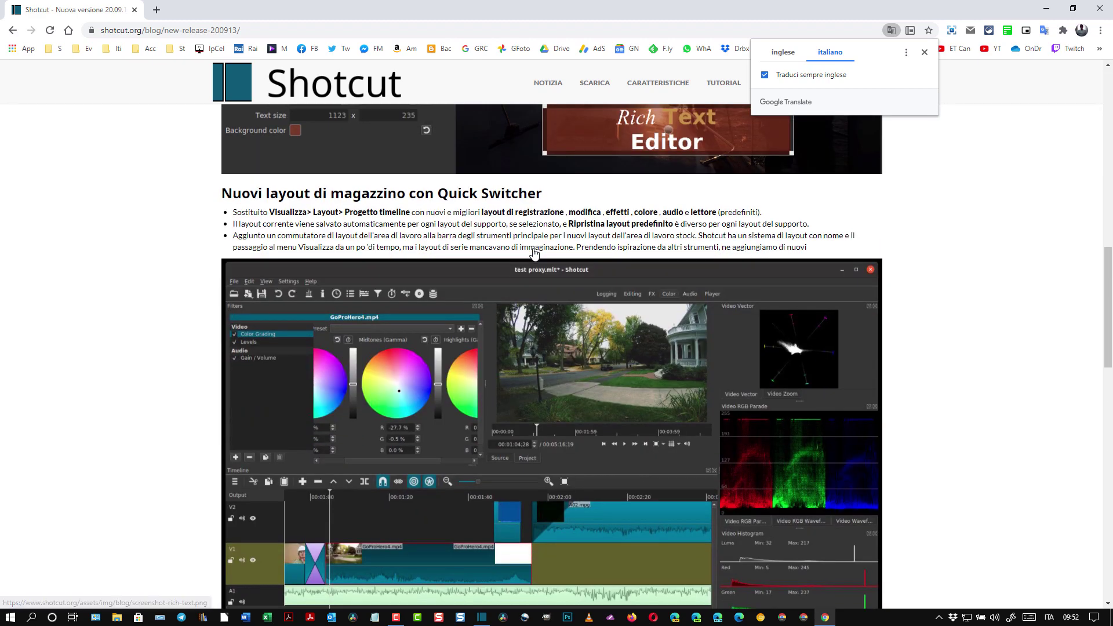
scroll(530, 254, down, 1)
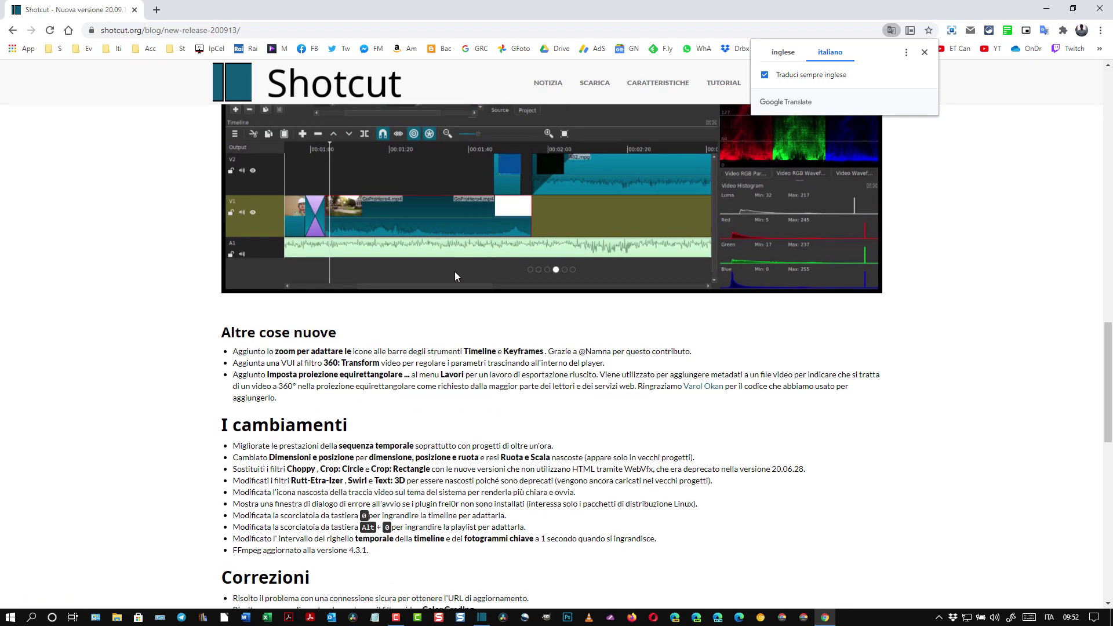
scroll(297, 235, down, 3)
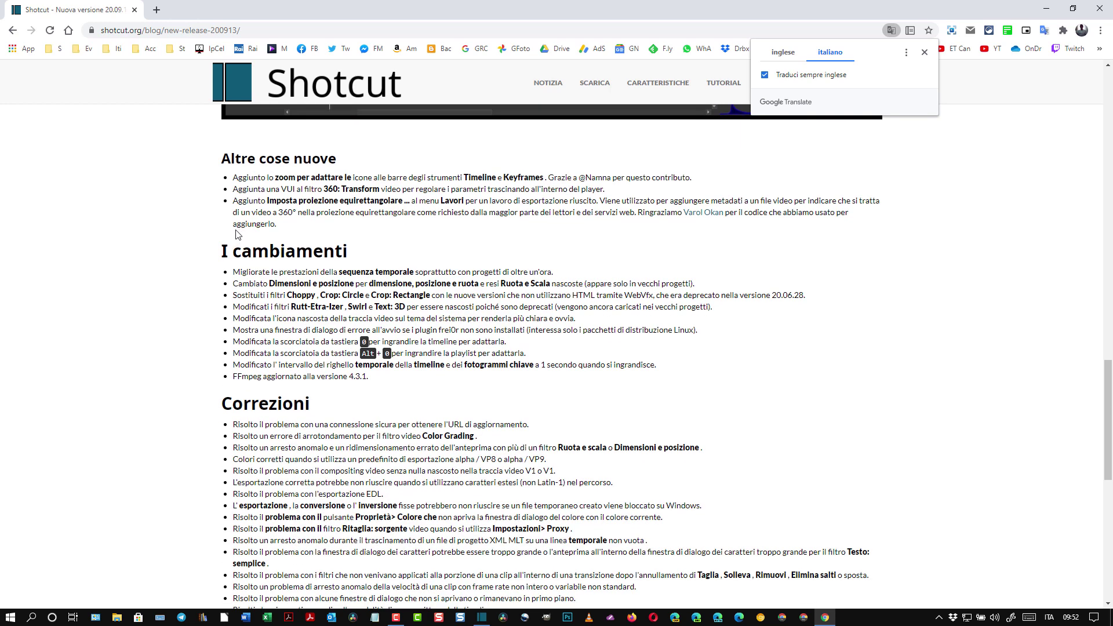
scroll(234, 220, up, 5)
scroll(265, 222, up, 9)
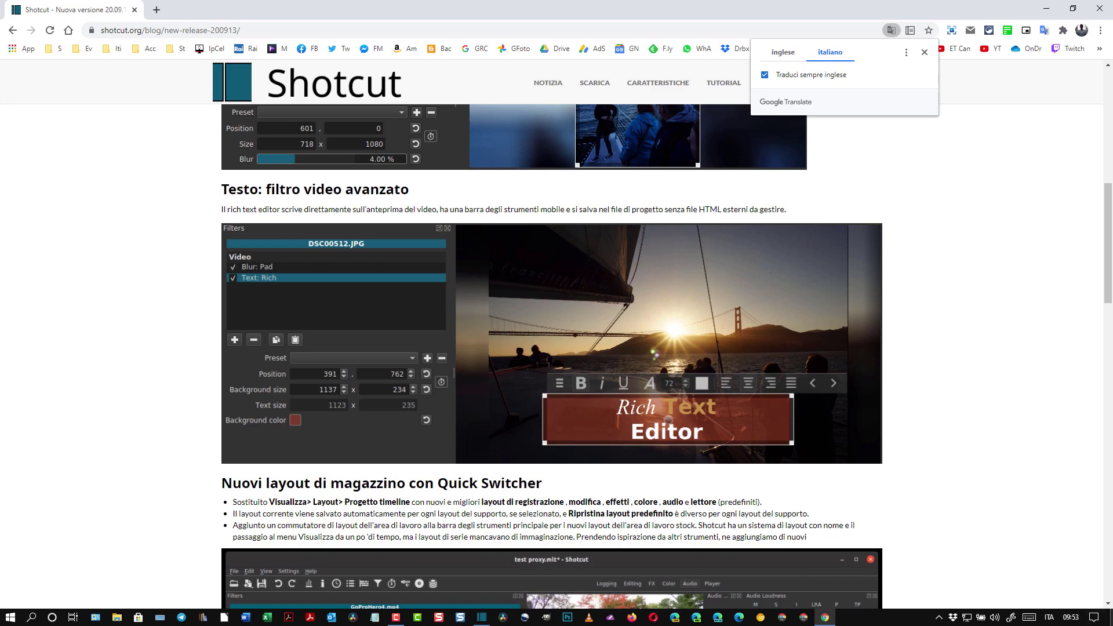
- Switch from the browser to Shotcut and select the Editing layout
click(1109, 617)
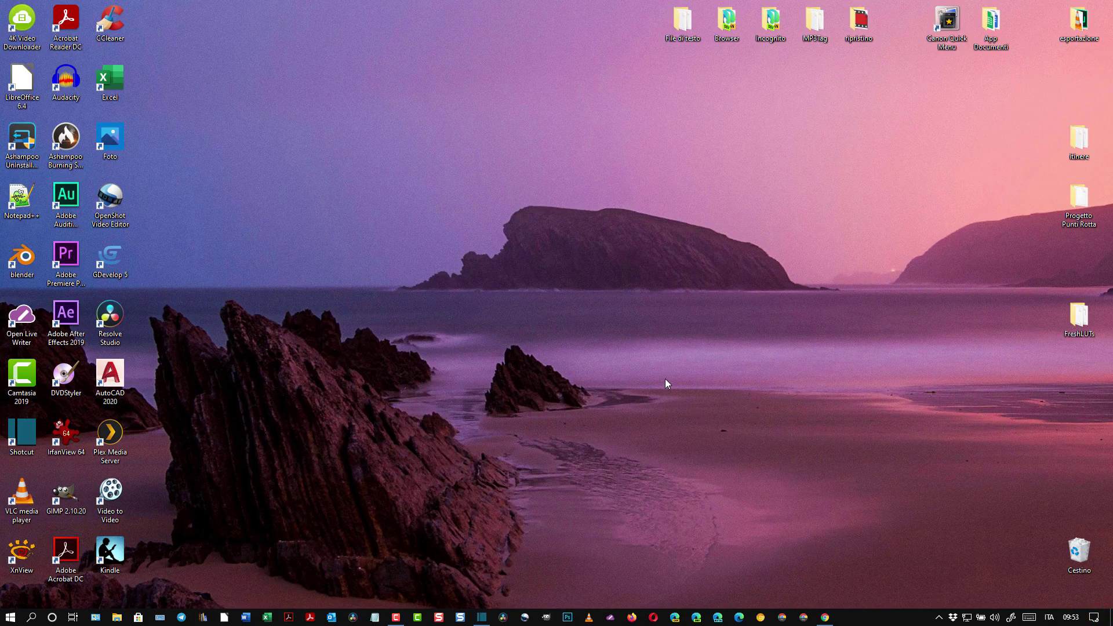
click(481, 617)
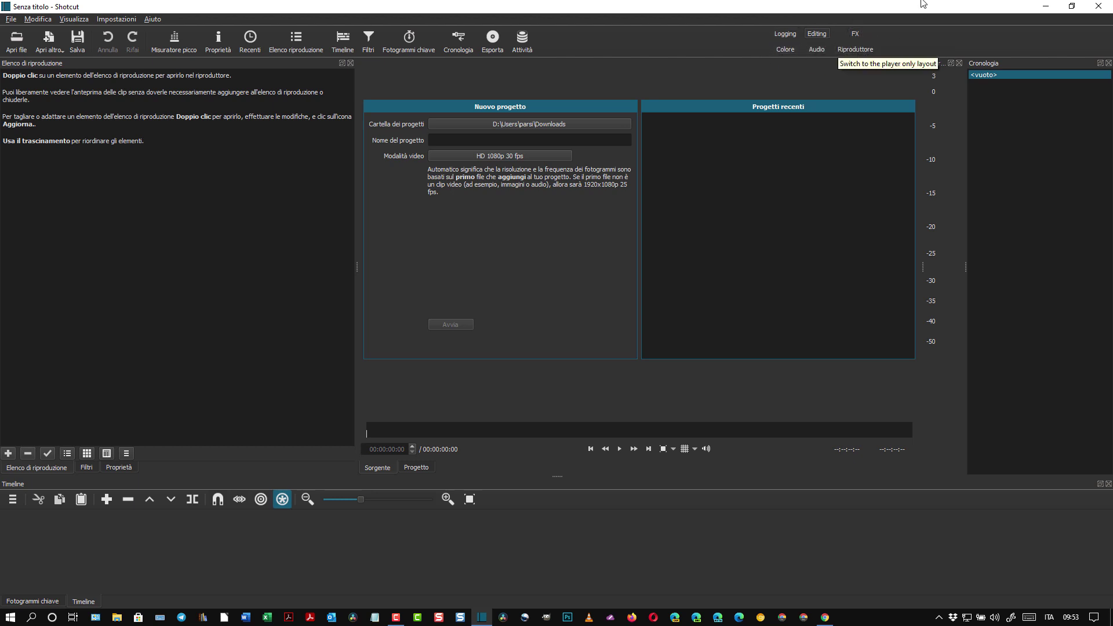
click(816, 34)
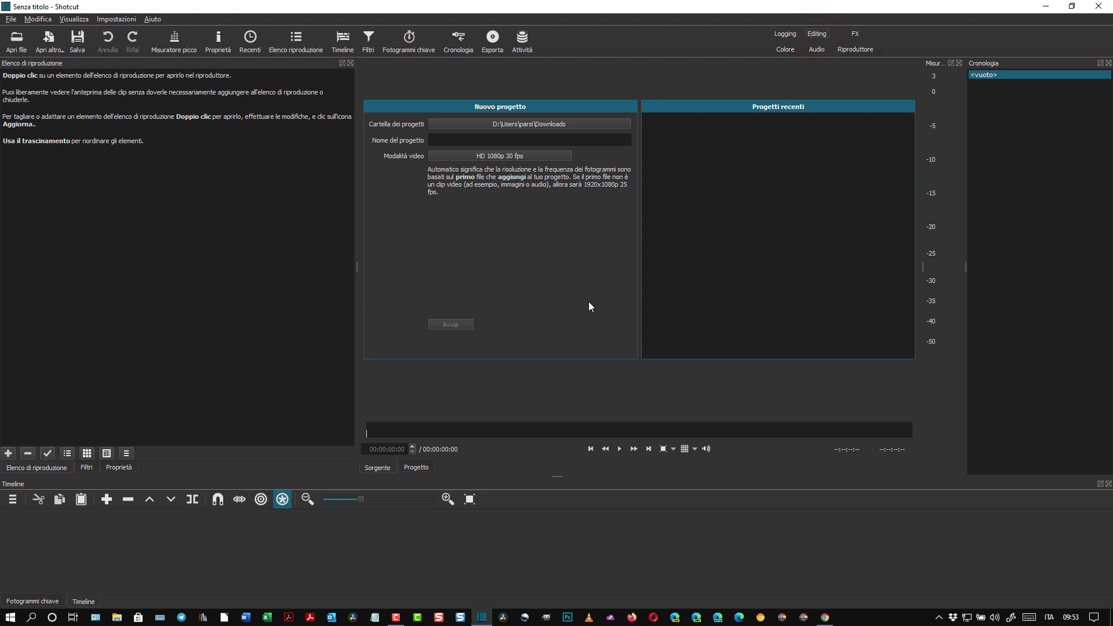
- Examine the Logging, FX, Colore, Audio and Riproduttore layouts in turn, revisit Logging, and return to Editing
click(787, 37)
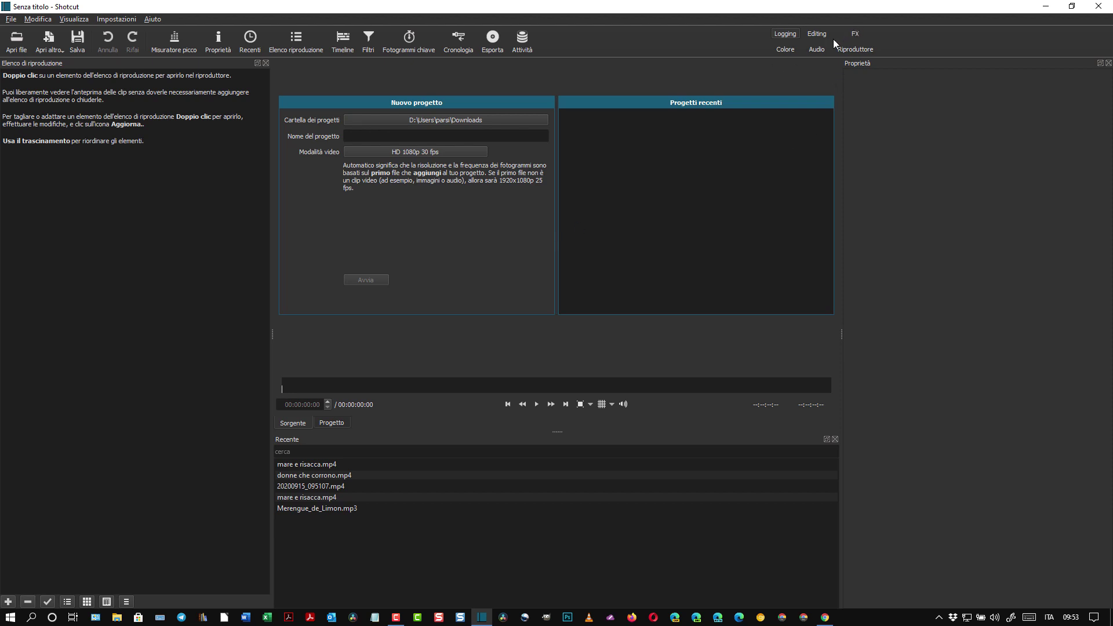
click(858, 33)
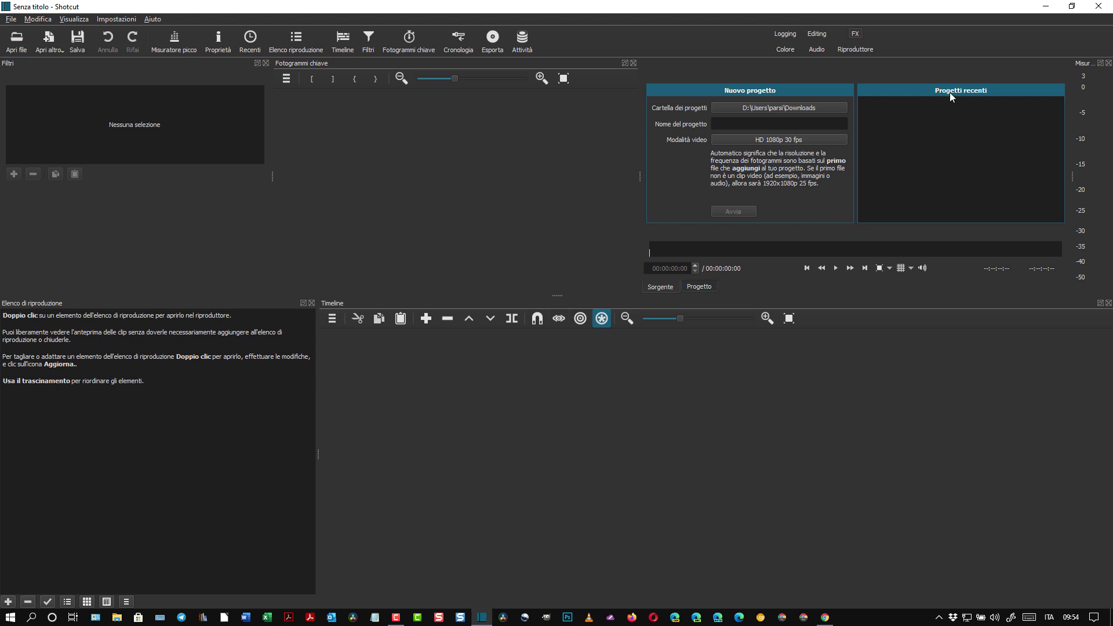
click(784, 49)
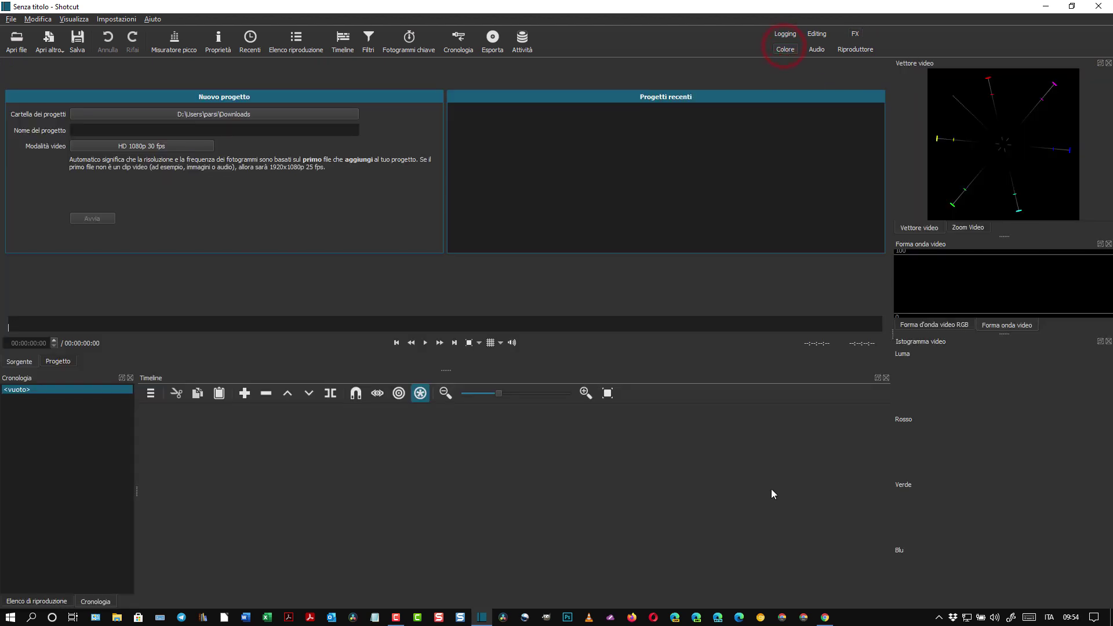
click(813, 49)
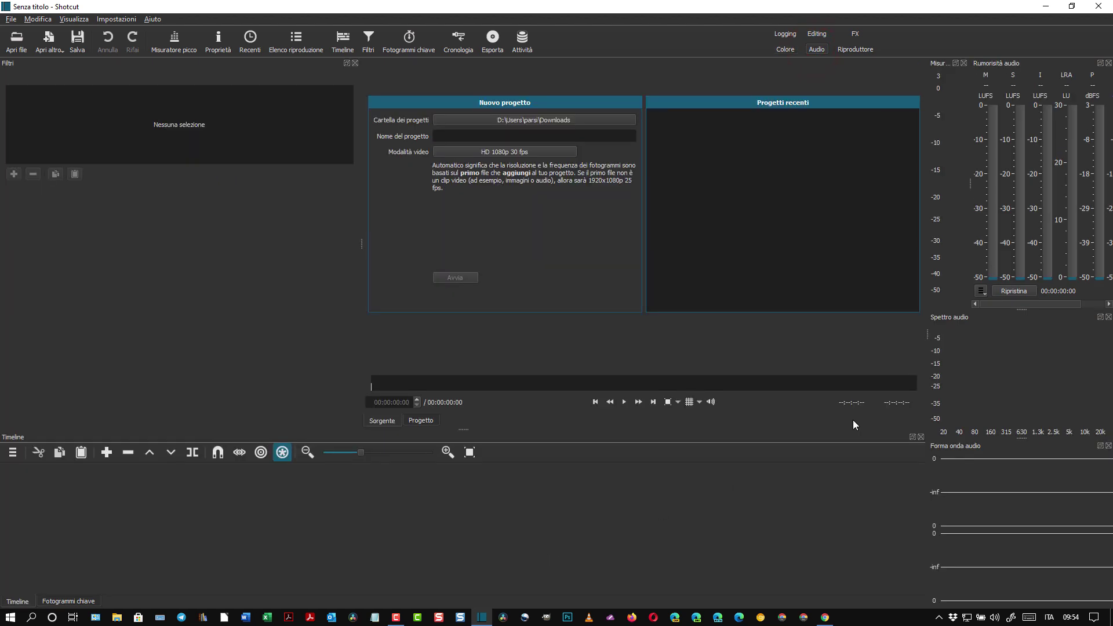
click(856, 50)
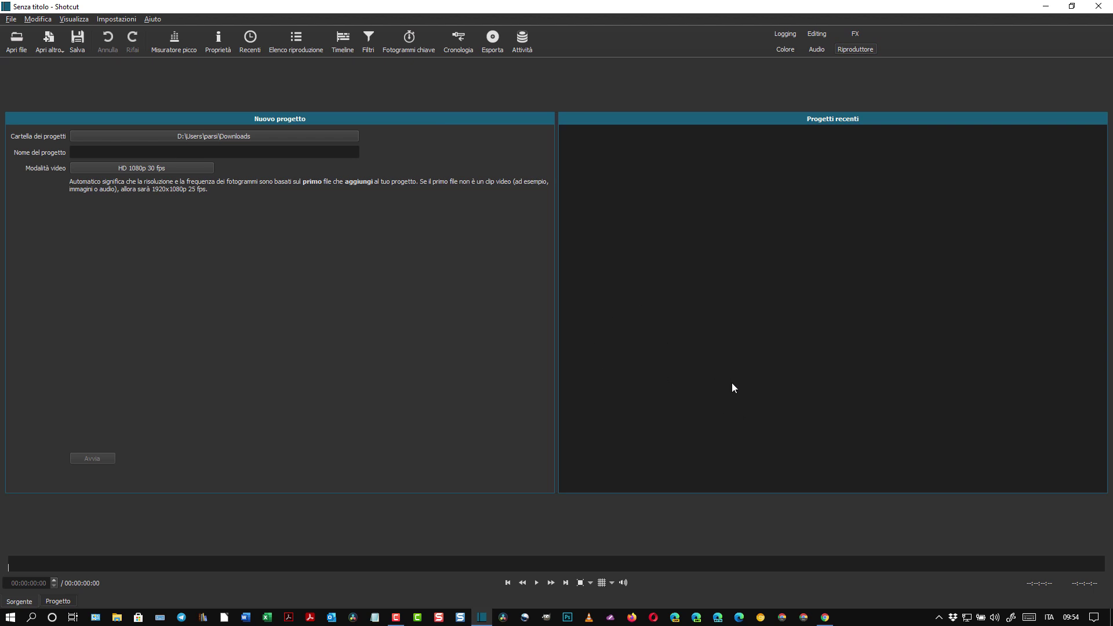
click(792, 34)
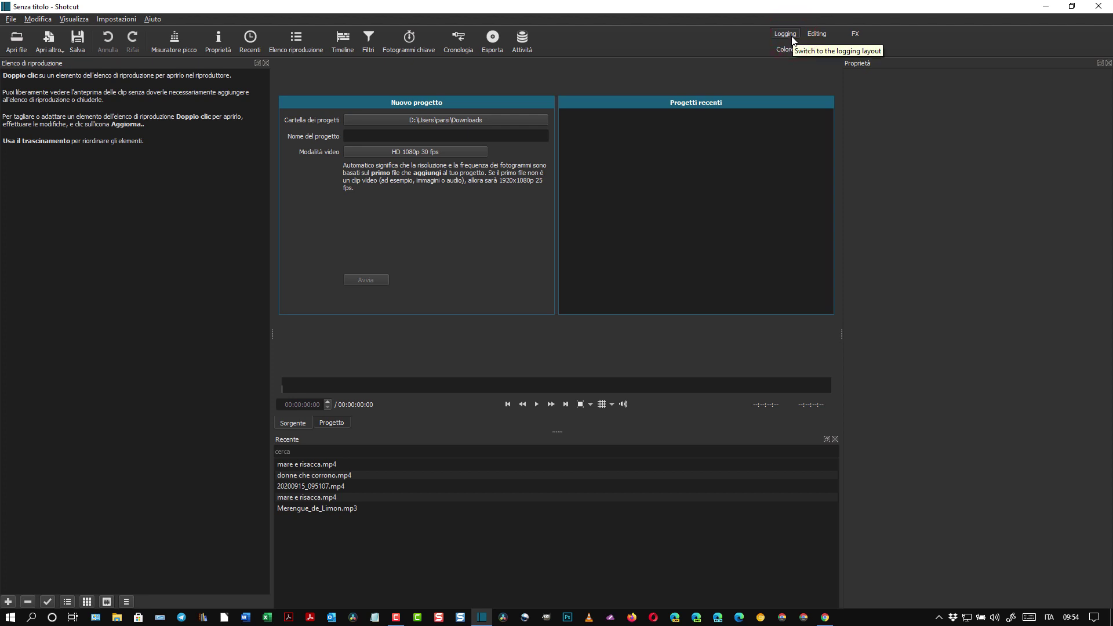
click(816, 34)
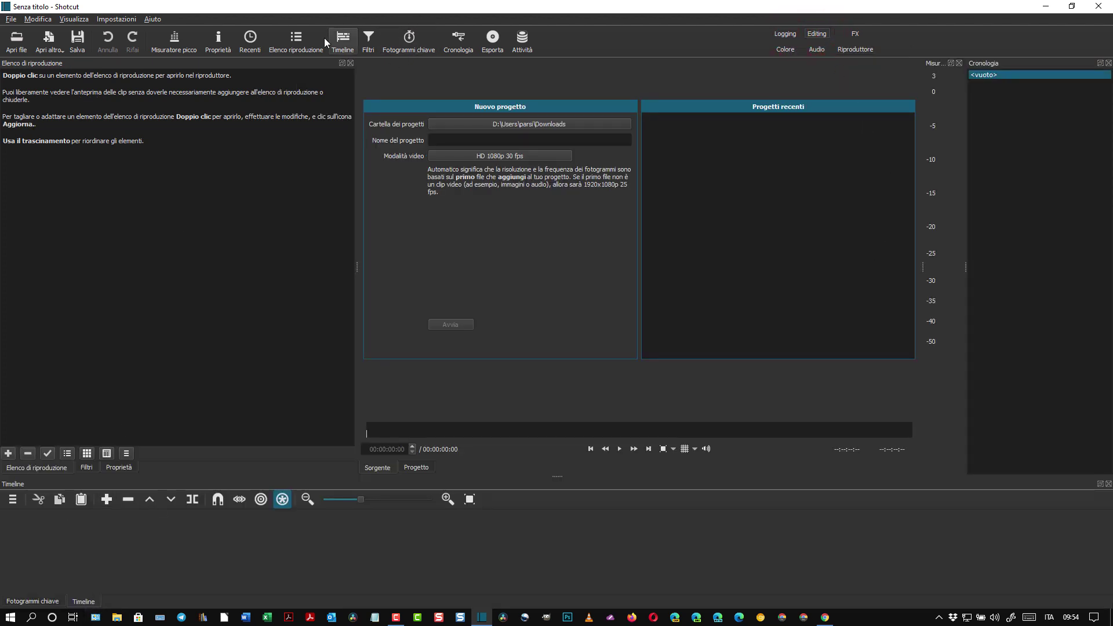
- Add mare e risacca.mp4, donne che corrono.mp4 and ragazza esercizi.mp4 from the Download folder to the playlist
click(117, 617)
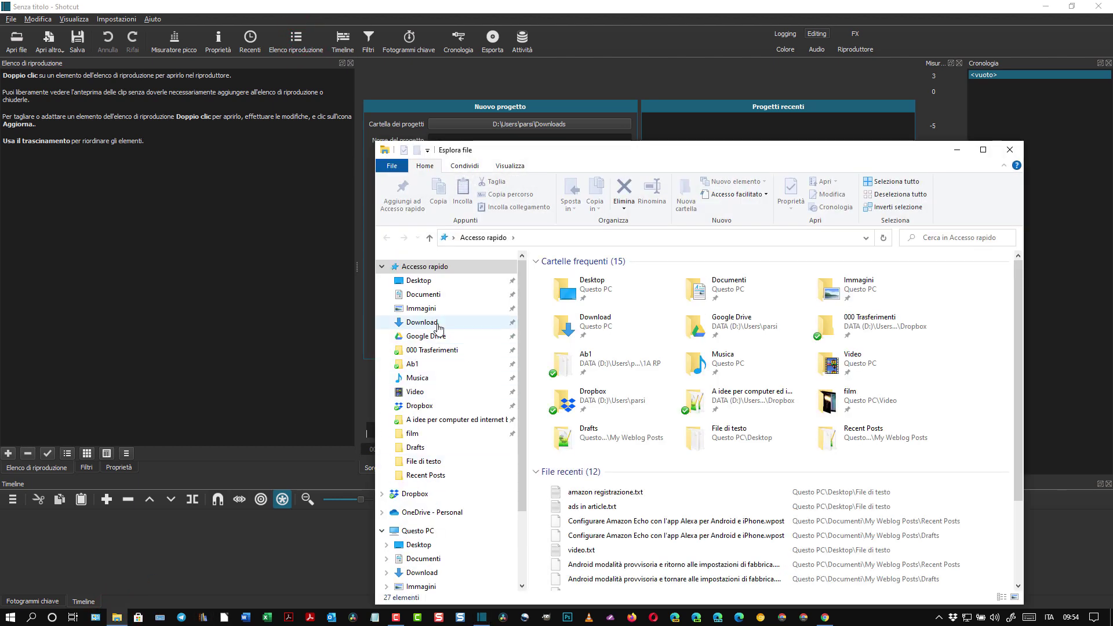
click(436, 322)
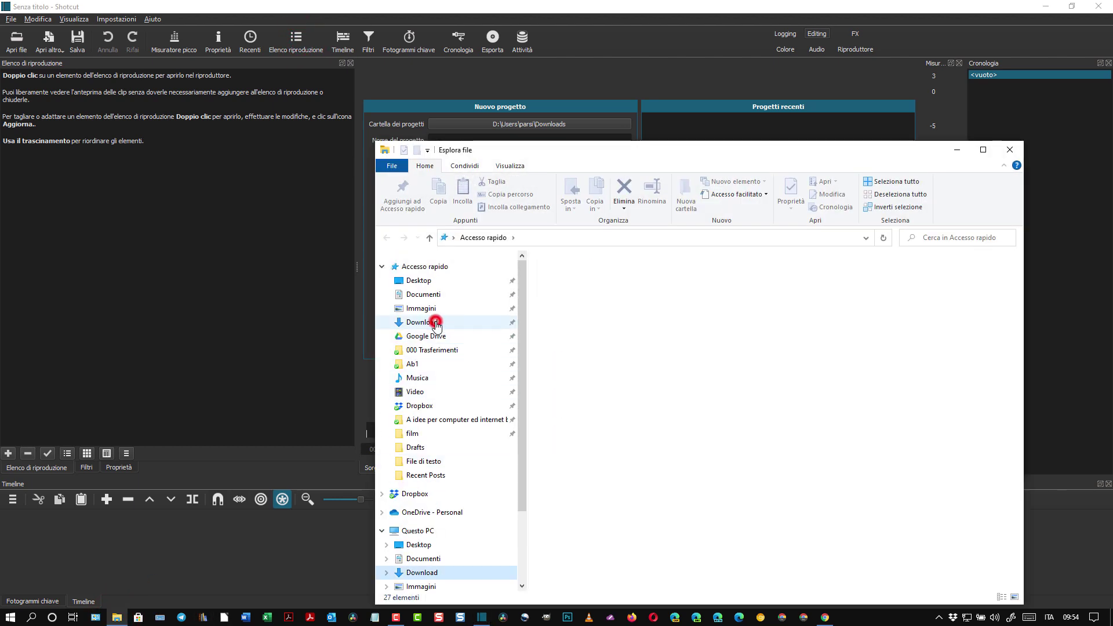
click(558, 301)
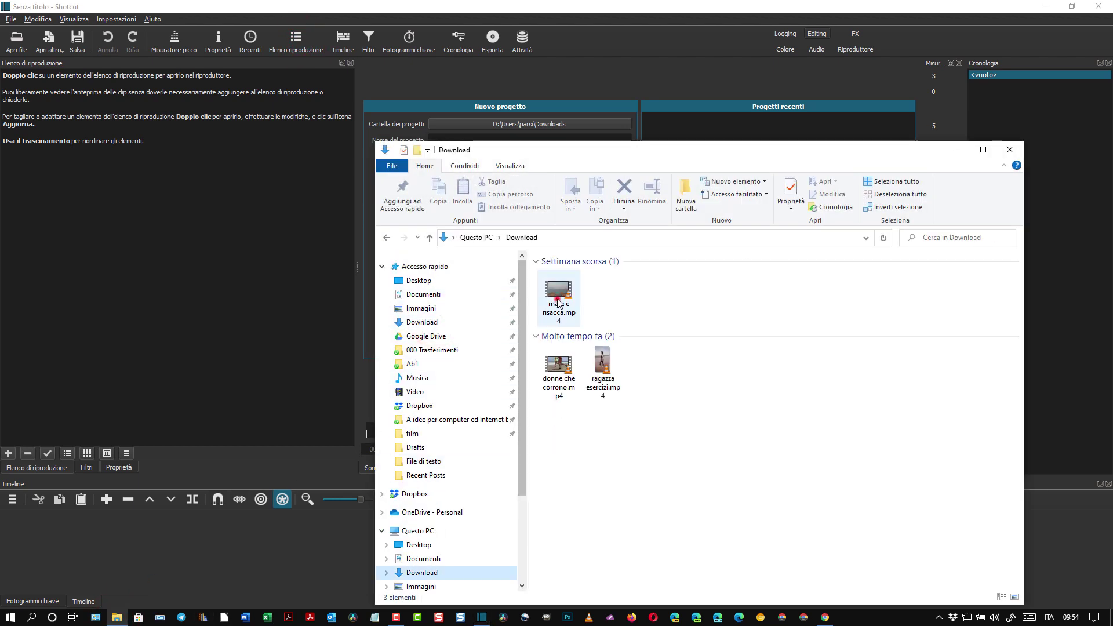
shift+click(602, 362)
drag(558, 293, 141, 273)
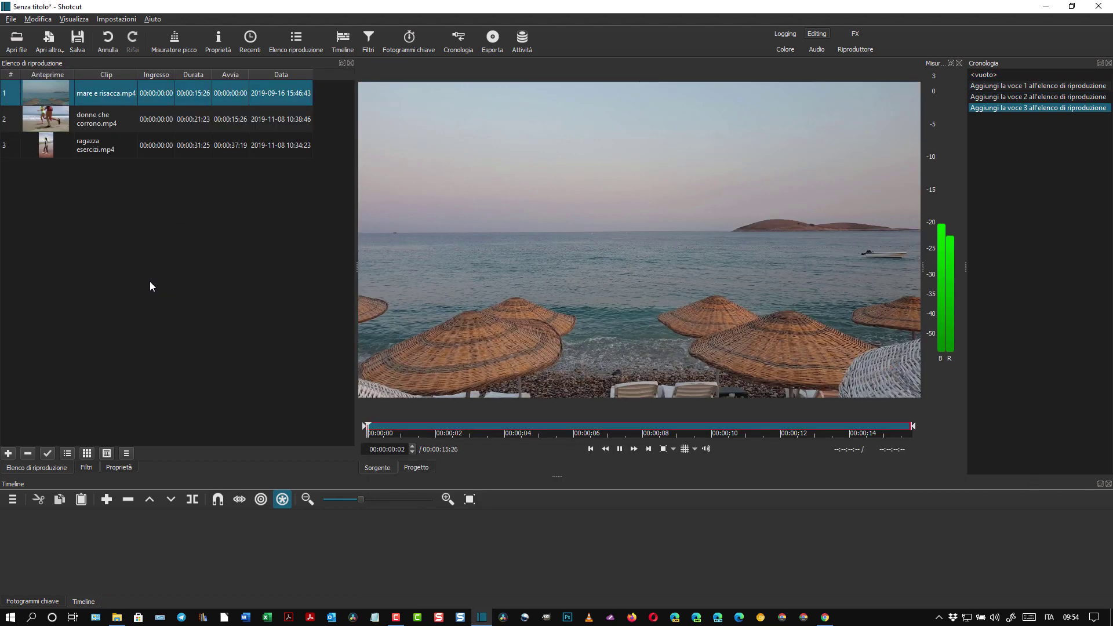
- Pause the preview and place mare e risacca.mp4 at the start of the timeline, with the playhead at the beginning
click(619, 448)
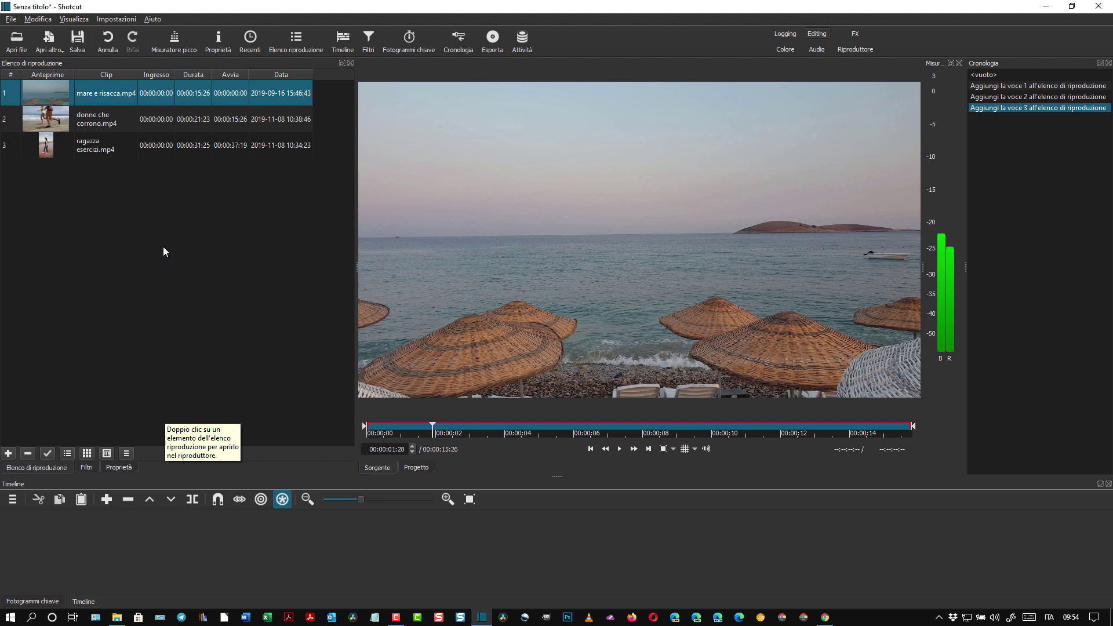
drag(93, 94, 249, 541)
click(590, 449)
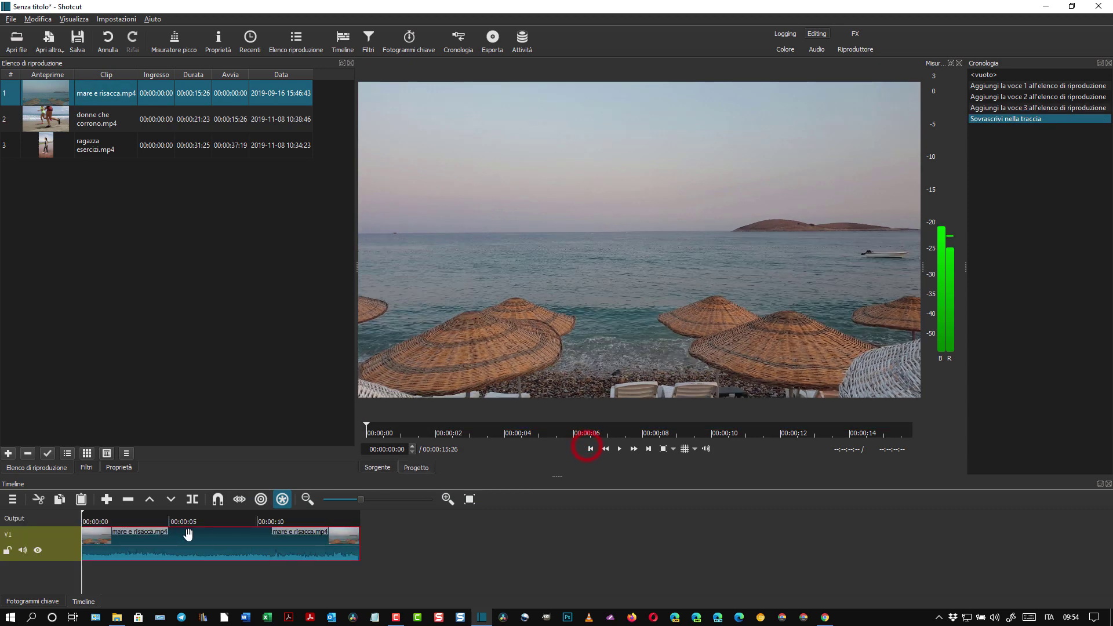
- After viewing the Logging layout, customize the Editing layout by closing the Cronologia panel and showing the Attività panel
click(784, 36)
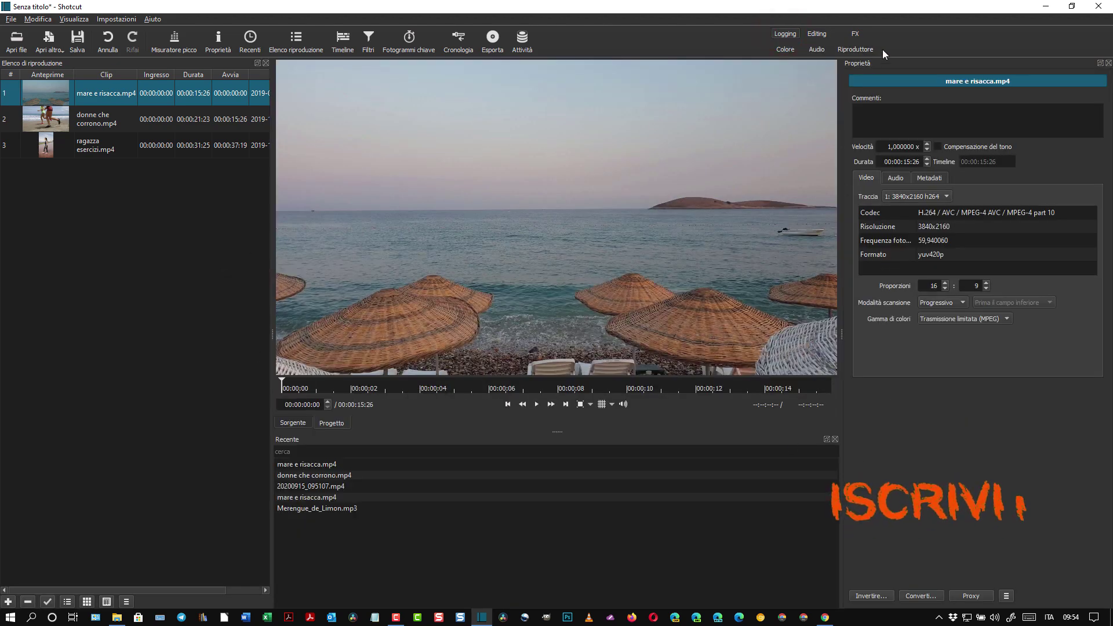
click(815, 34)
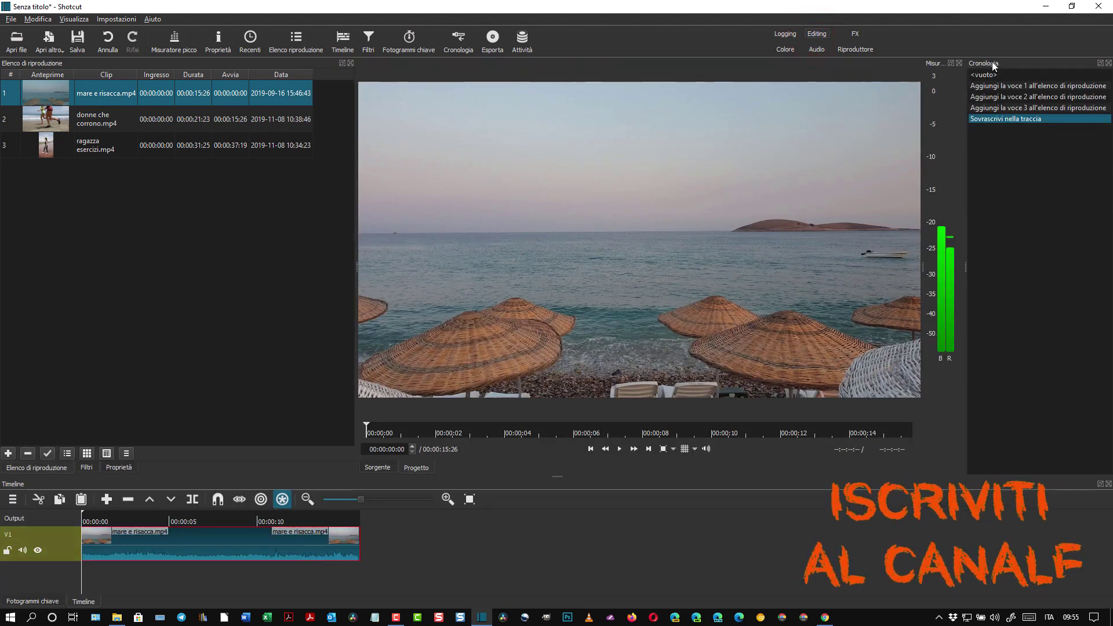
click(1108, 63)
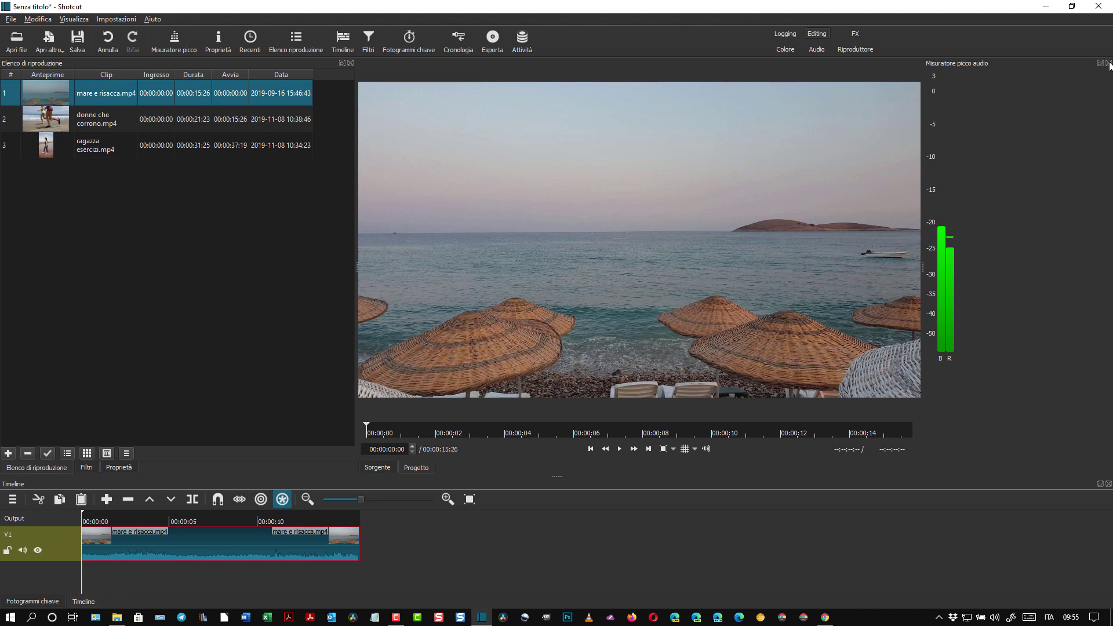
click(85, 21)
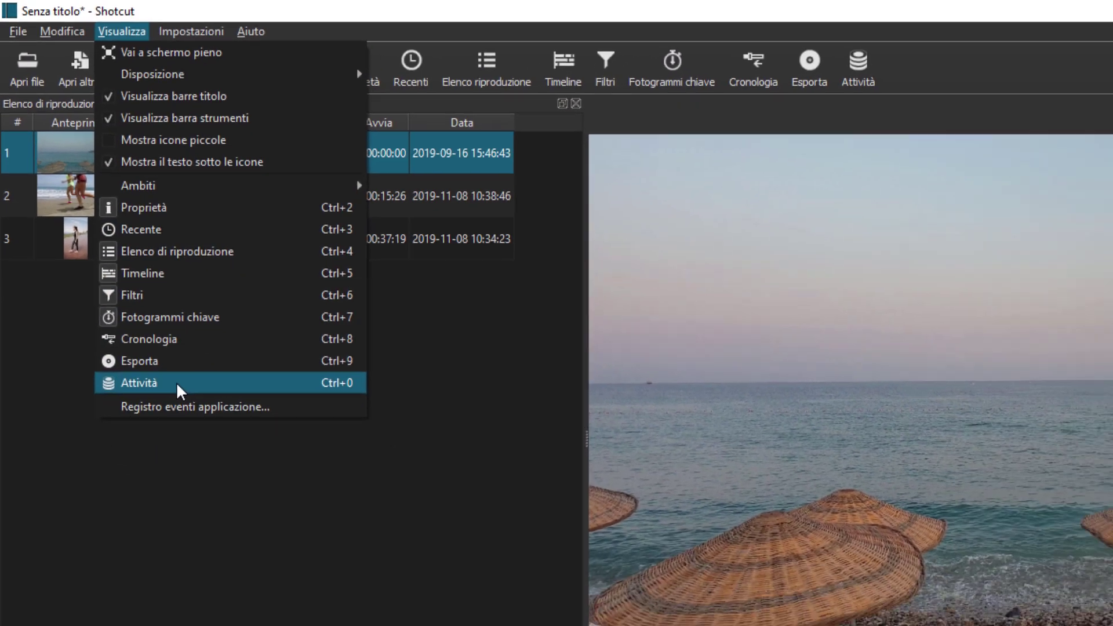
click(178, 385)
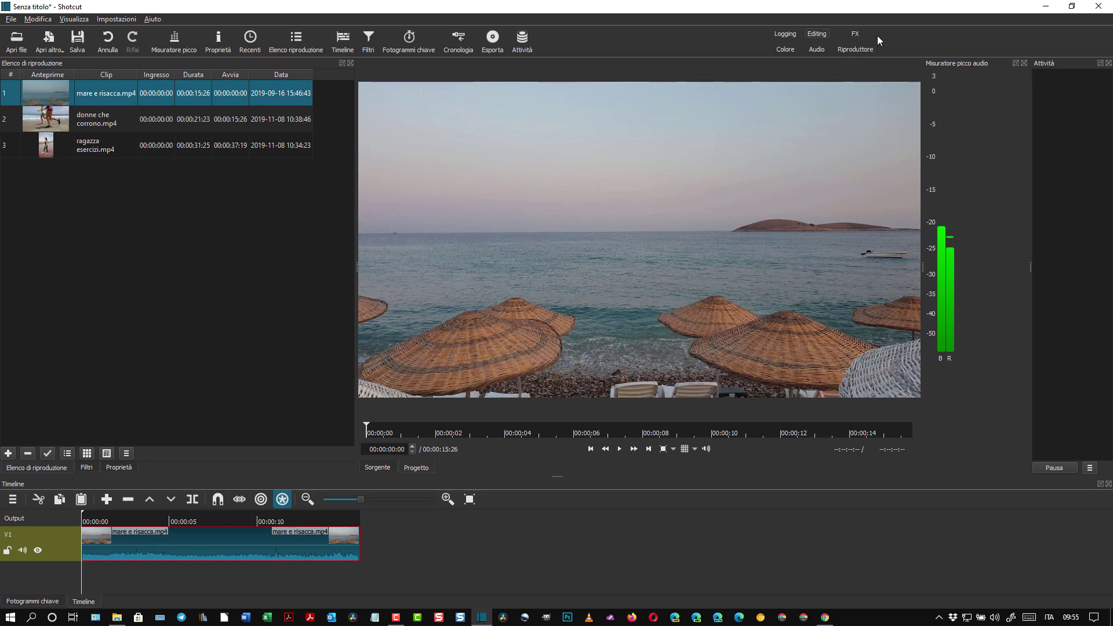
- Add the Spettro audio scope to the FX layout and switch to the Colore layout
click(856, 34)
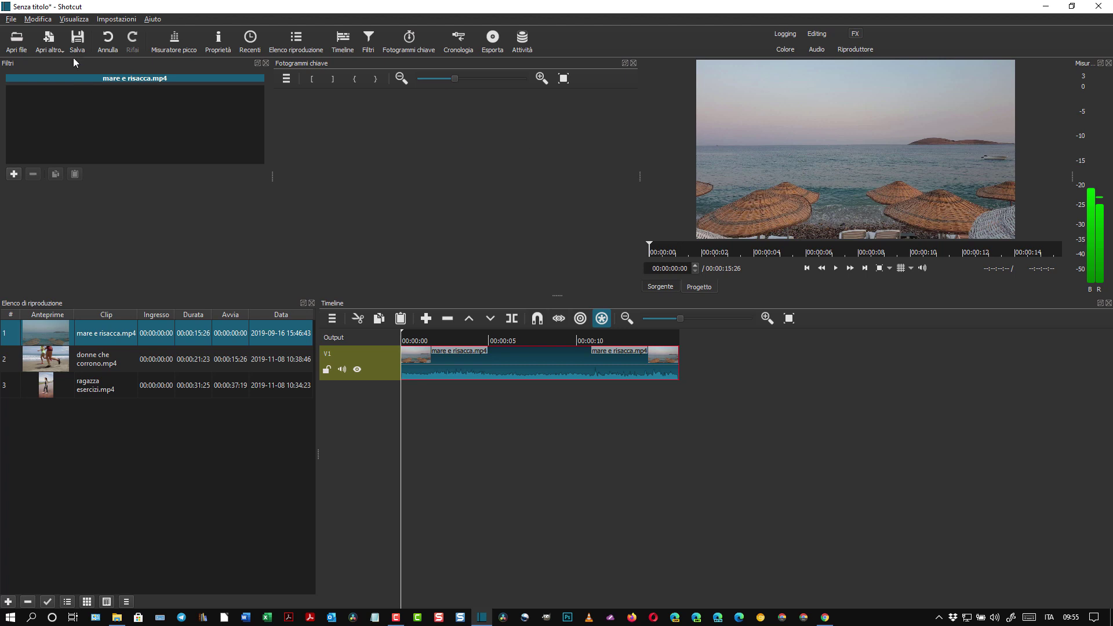
click(80, 19)
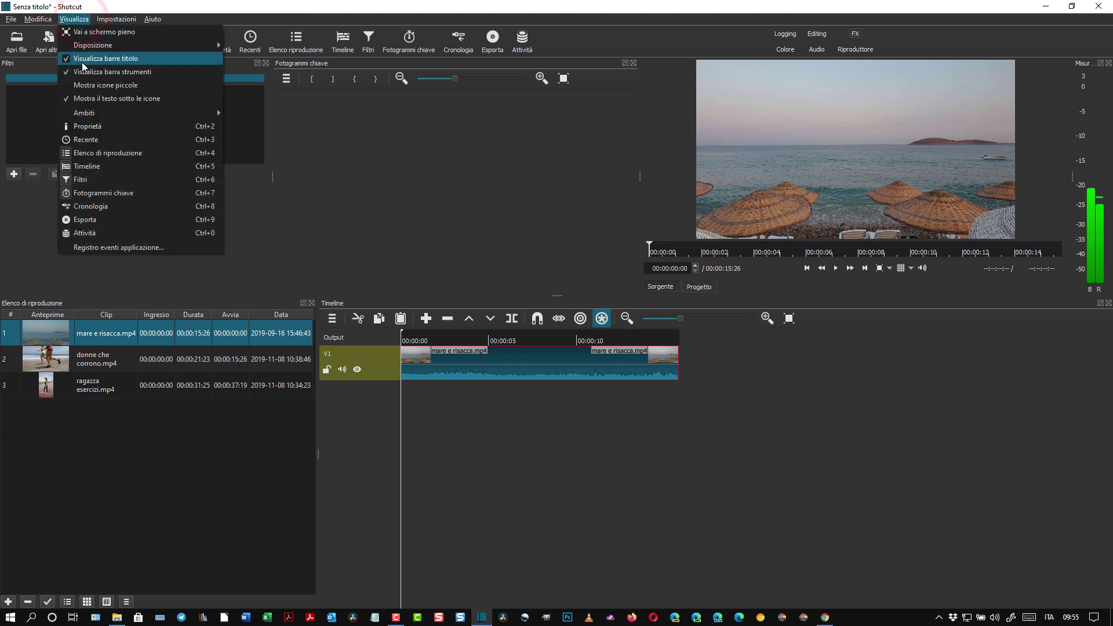
mouse_move(108, 114)
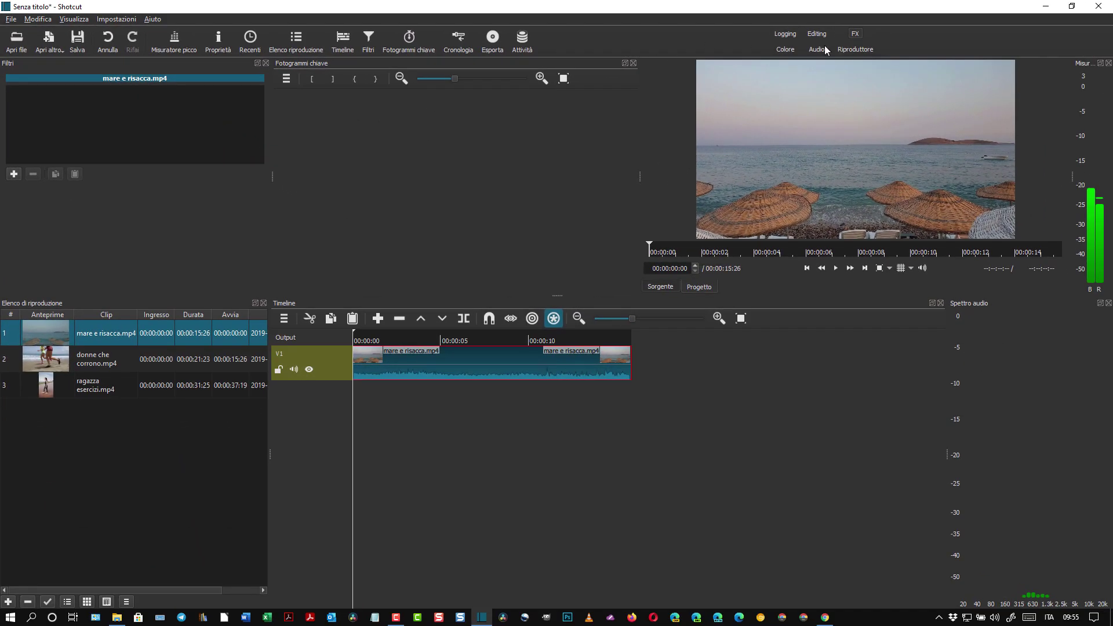
click(785, 49)
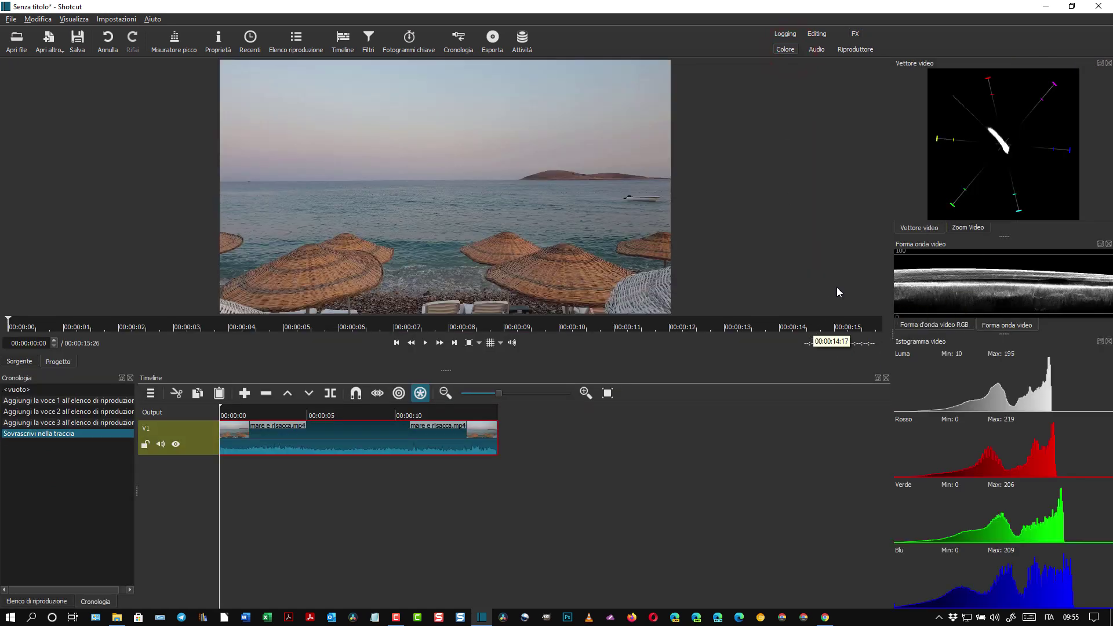
- After viewing the Audio and Riproduttore layouts, return to the Editing layout and zoom the timeline to fit the mare e risacca.mp4 clip
click(816, 49)
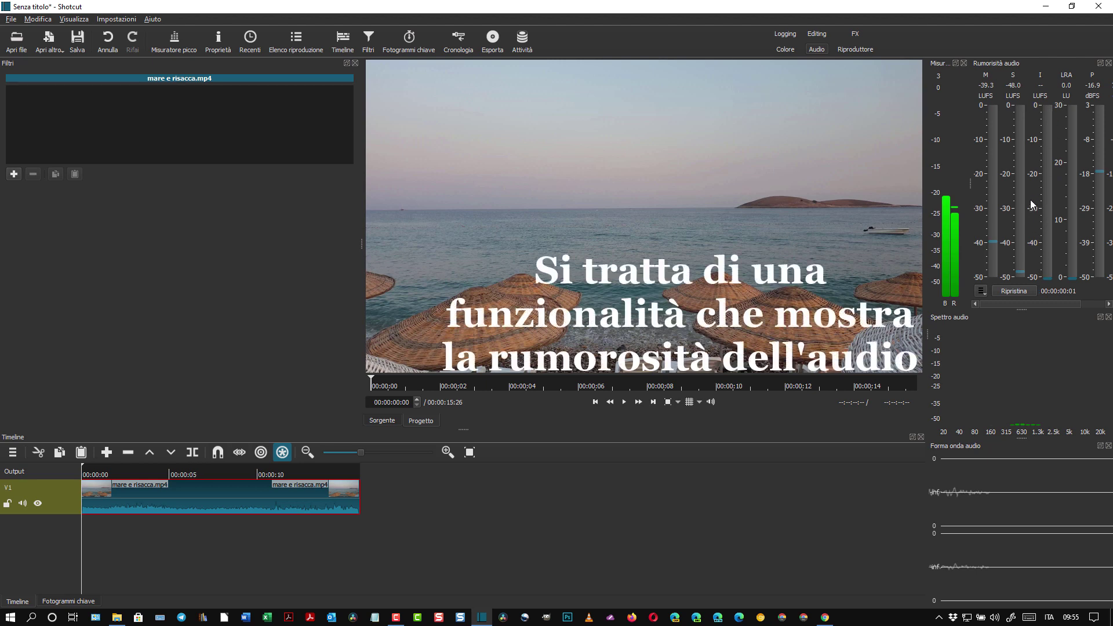
click(858, 50)
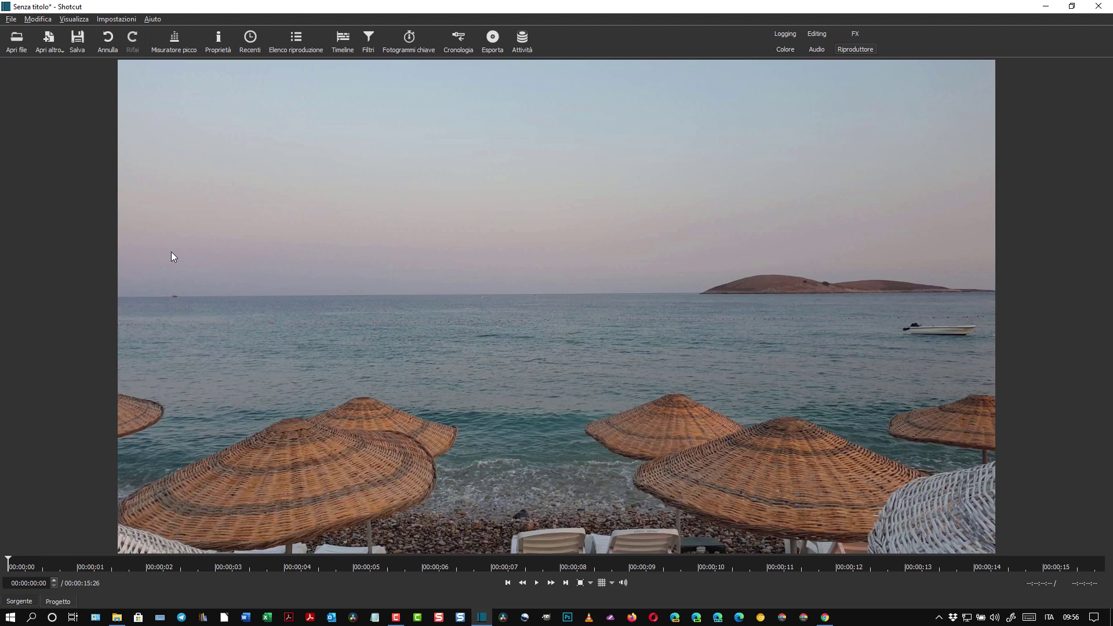
click(817, 34)
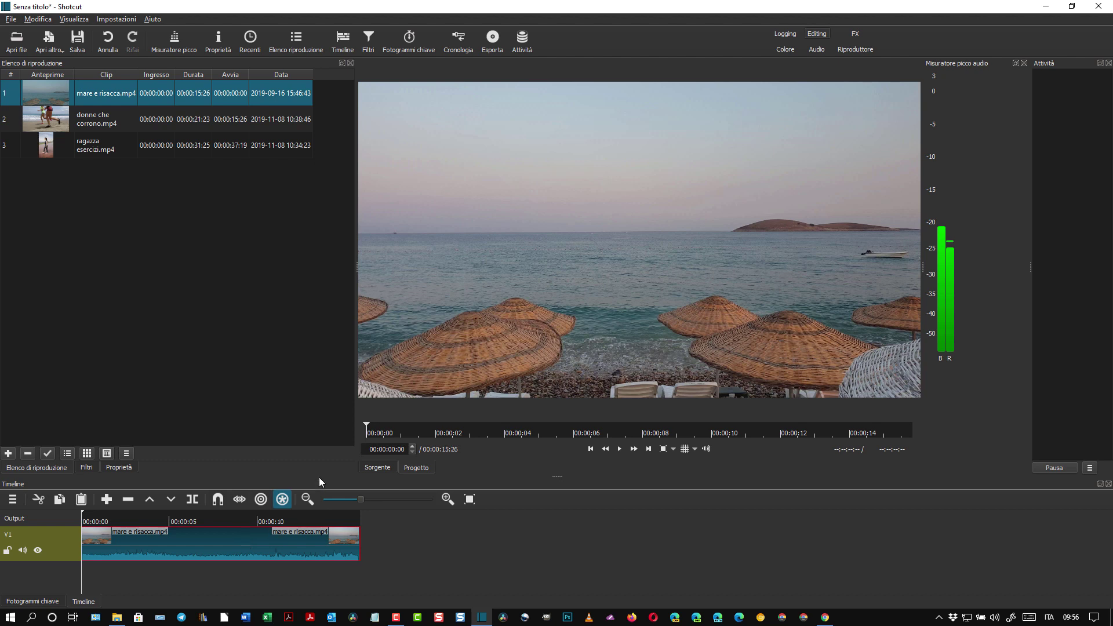
click(241, 541)
key(0)
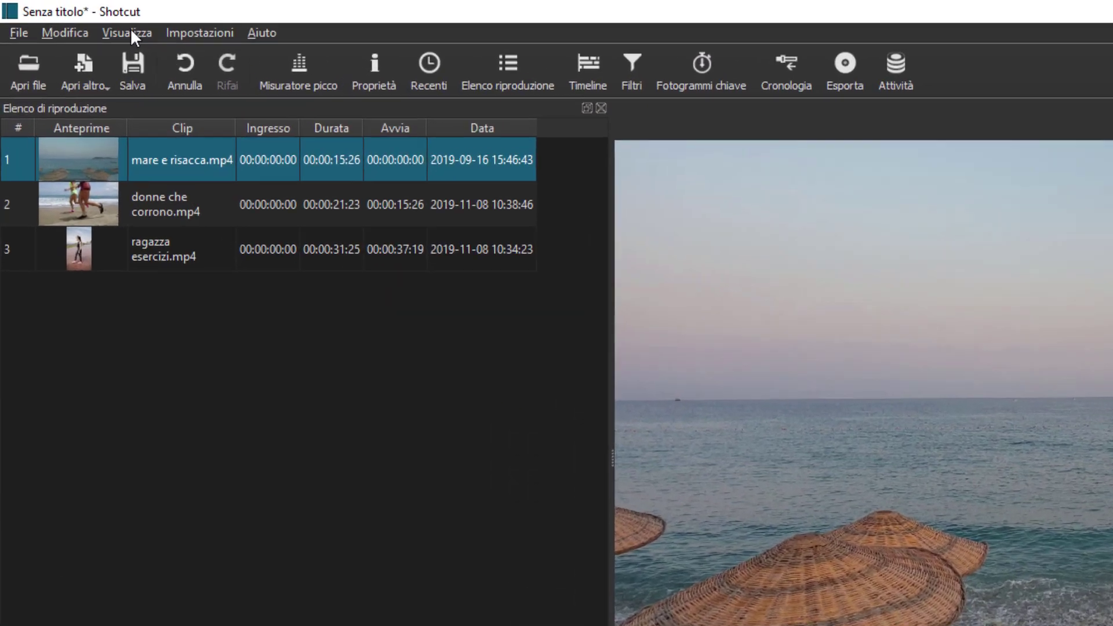
- Display the Logging layout and switch from it to the FX layout
click(74, 19)
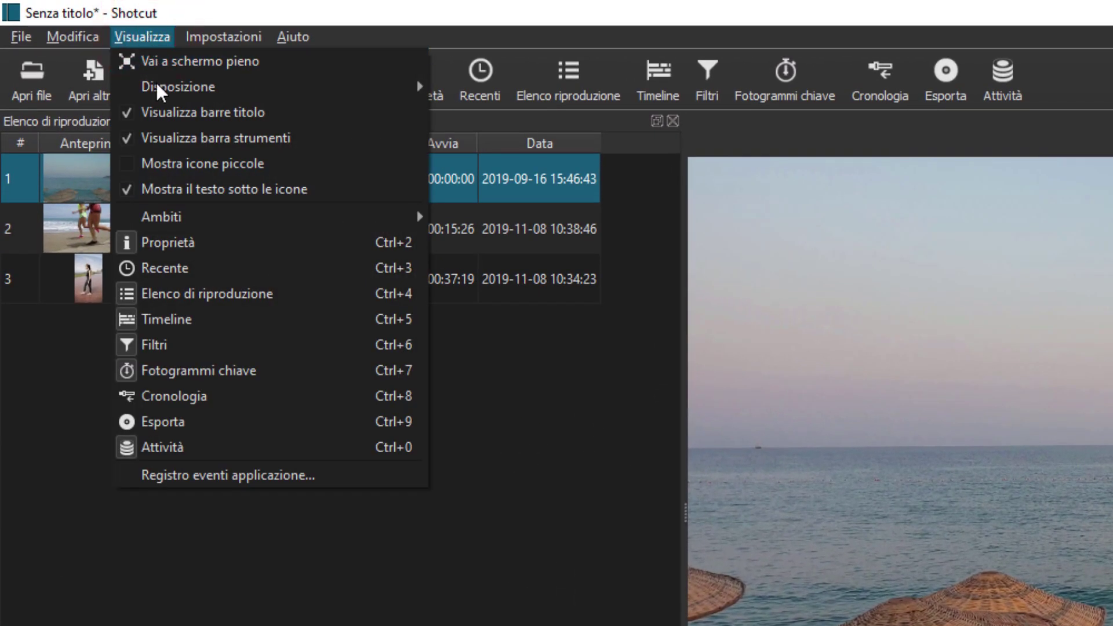
mouse_move(155, 85)
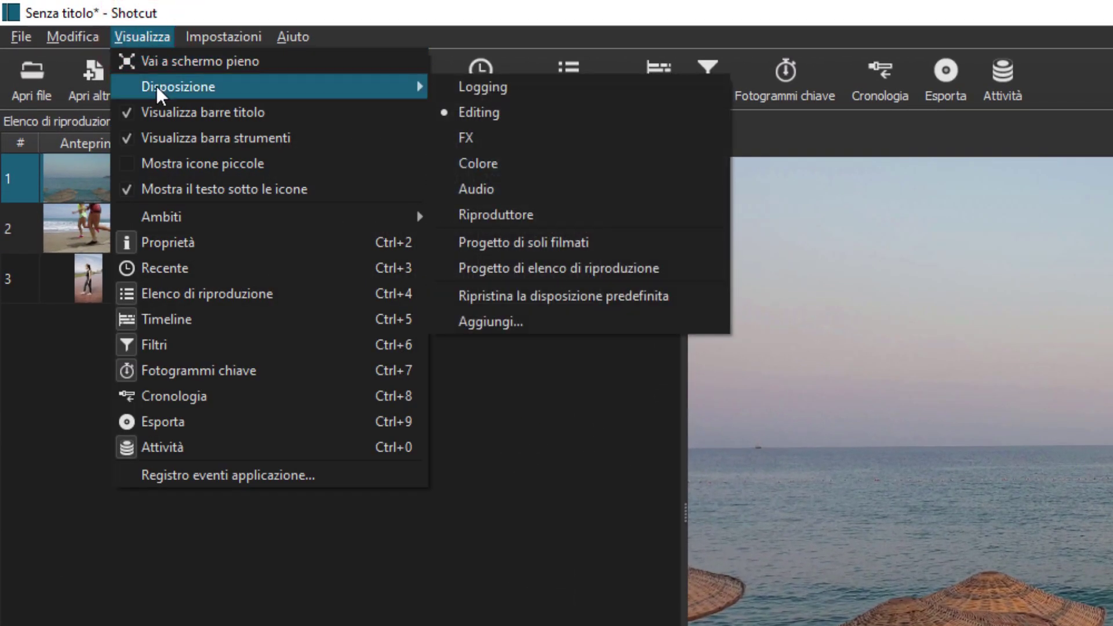
click(492, 86)
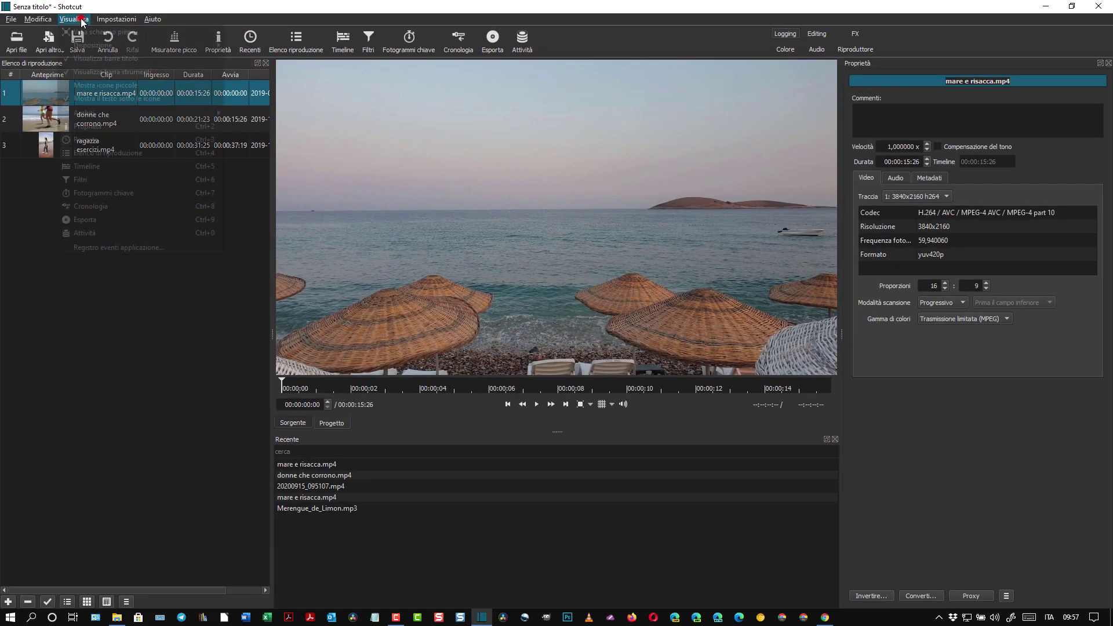
mouse_move(91, 46)
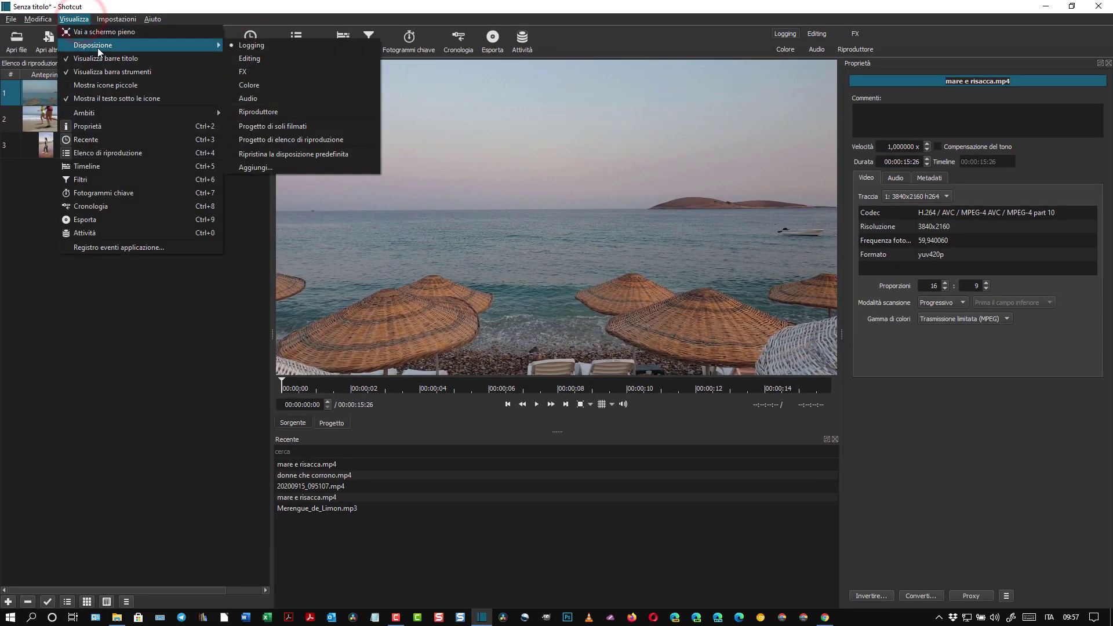
click(245, 71)
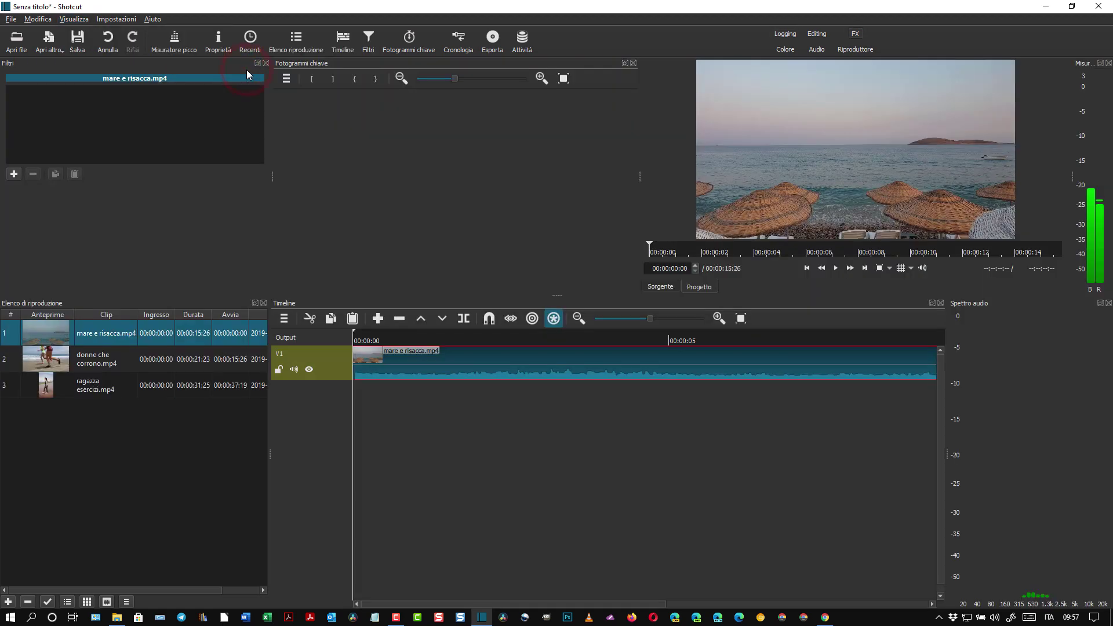
- Restore the FX layout to its default panel arrangement
click(80, 21)
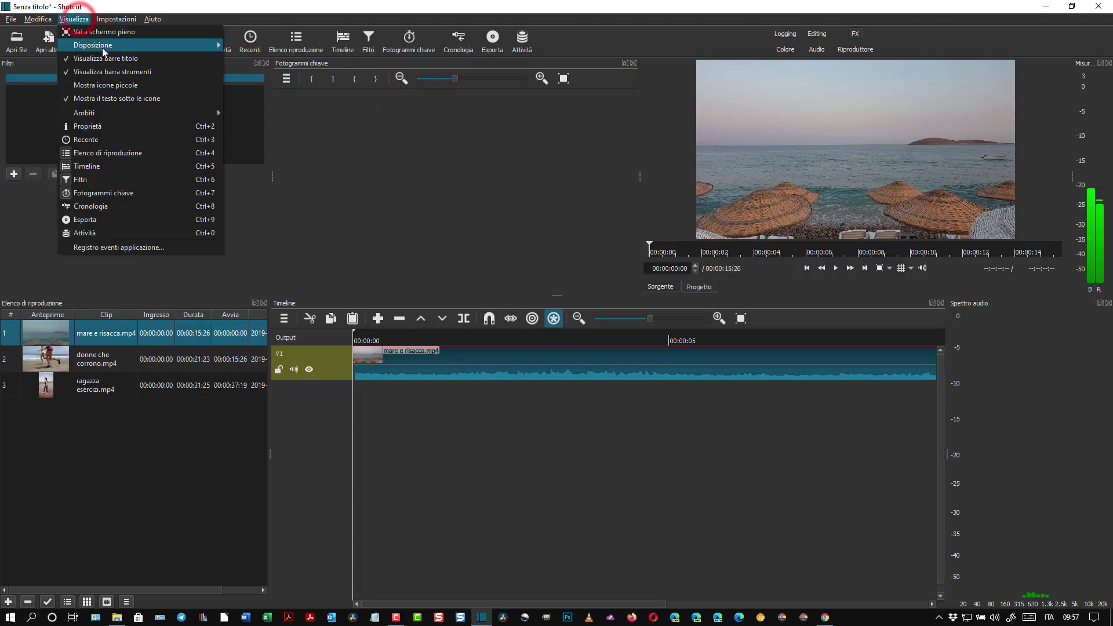
mouse_move(103, 48)
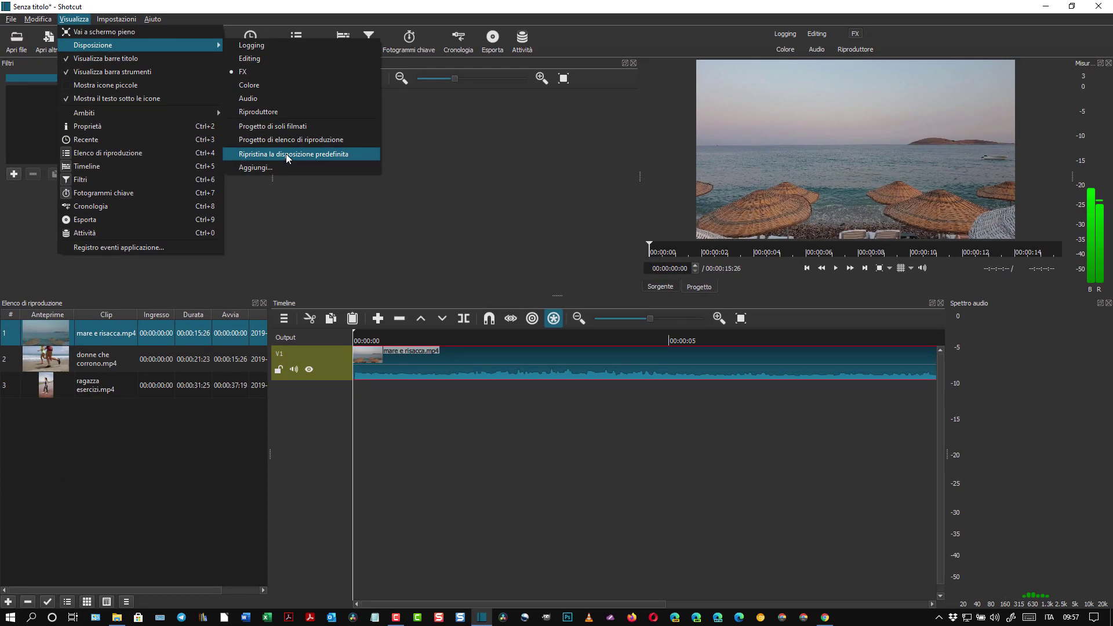
click(286, 154)
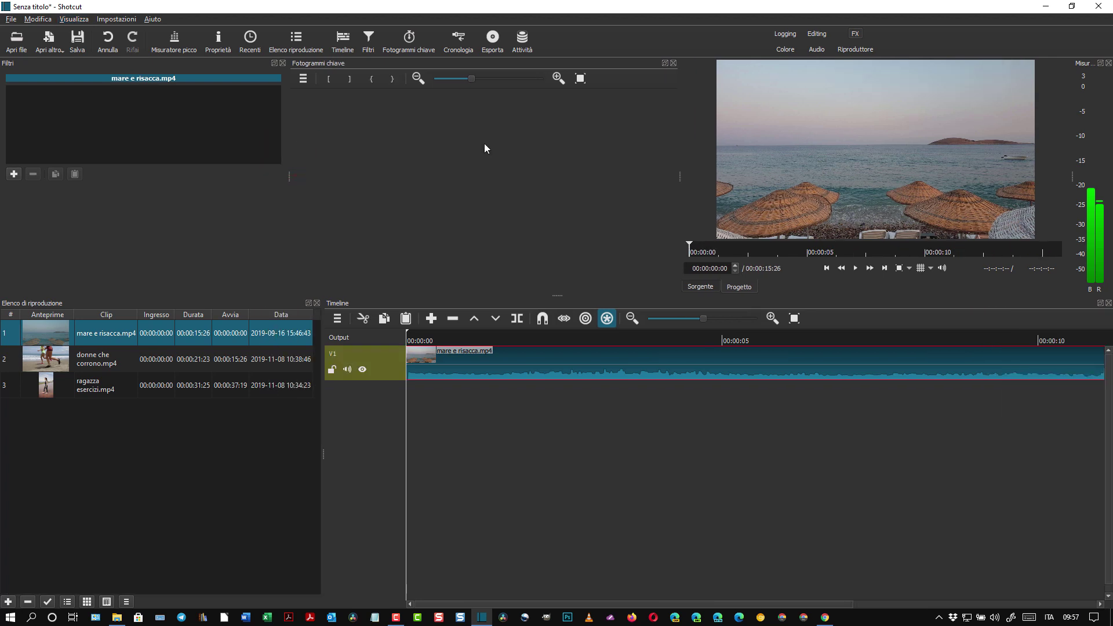
click(85, 19)
mouse_move(93, 45)
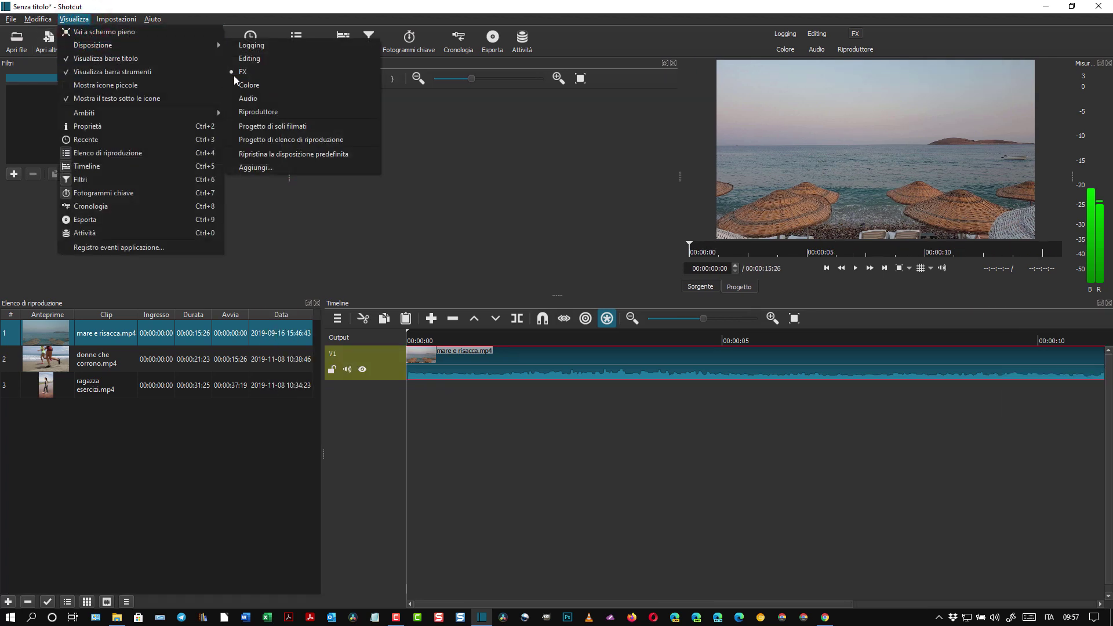
click(271, 167)
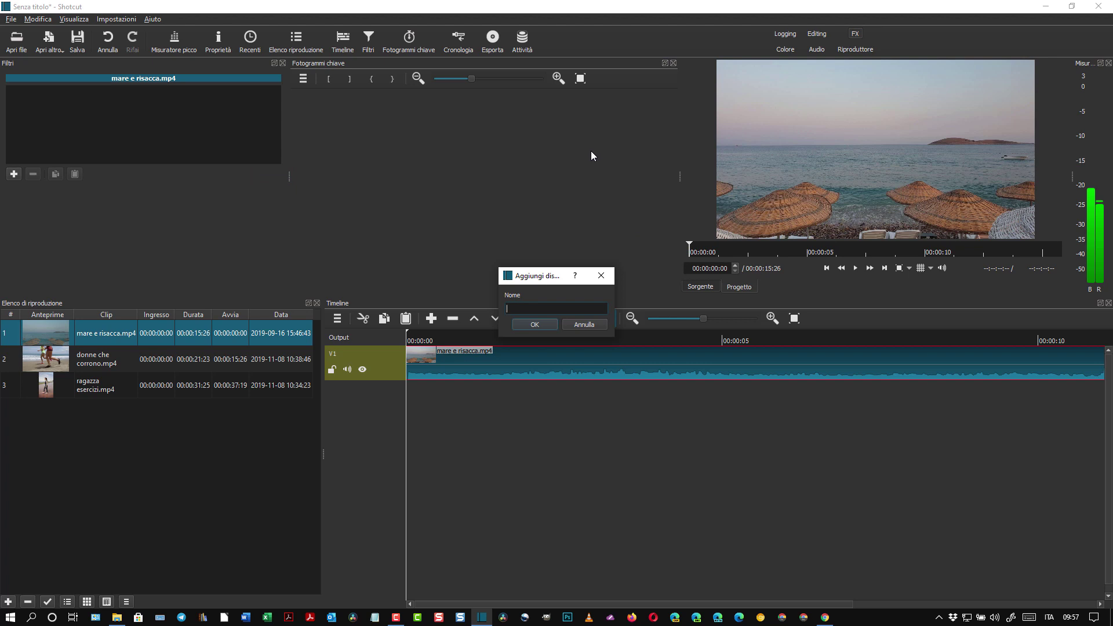
click(586, 324)
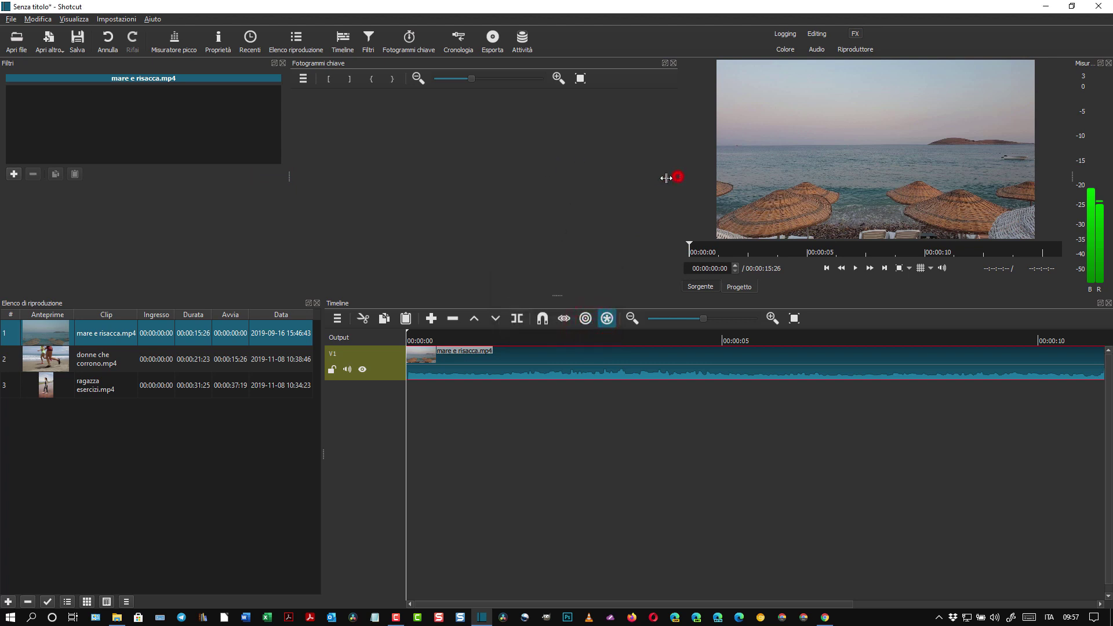
- Enlarge the preview area in the FX layout by slightly narrowing the Fotogrammi chiave panel and reducing the height of the timeline area
mouse_move(671, 175)
mouse_down()
mouse_move(576, 179)
mouse_move(668, 179)
mouse_up()
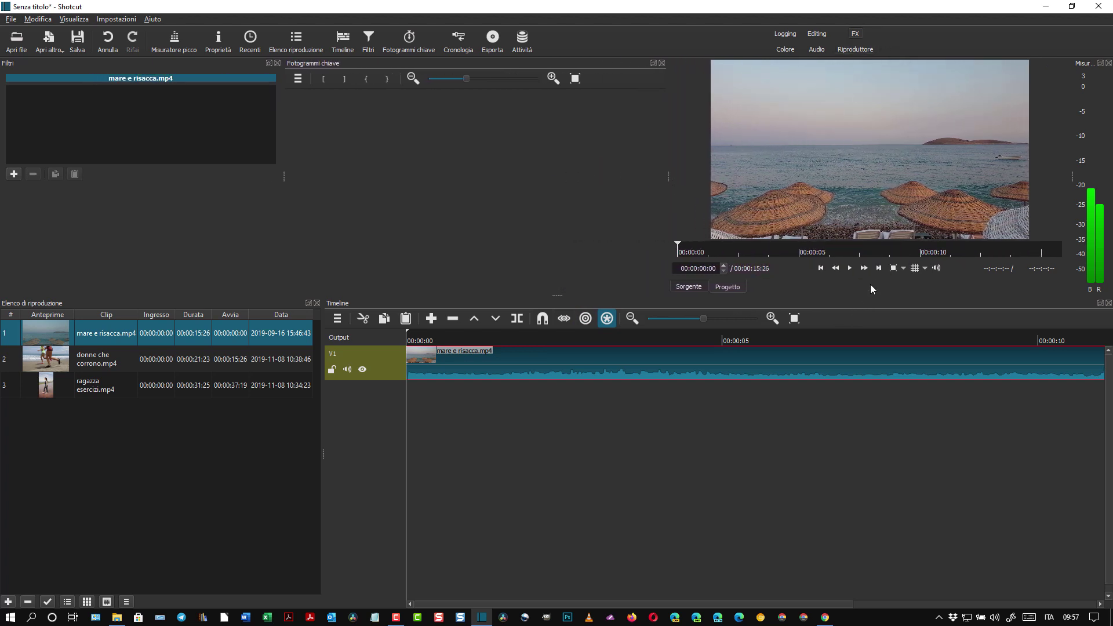
drag(871, 295, 884, 365)
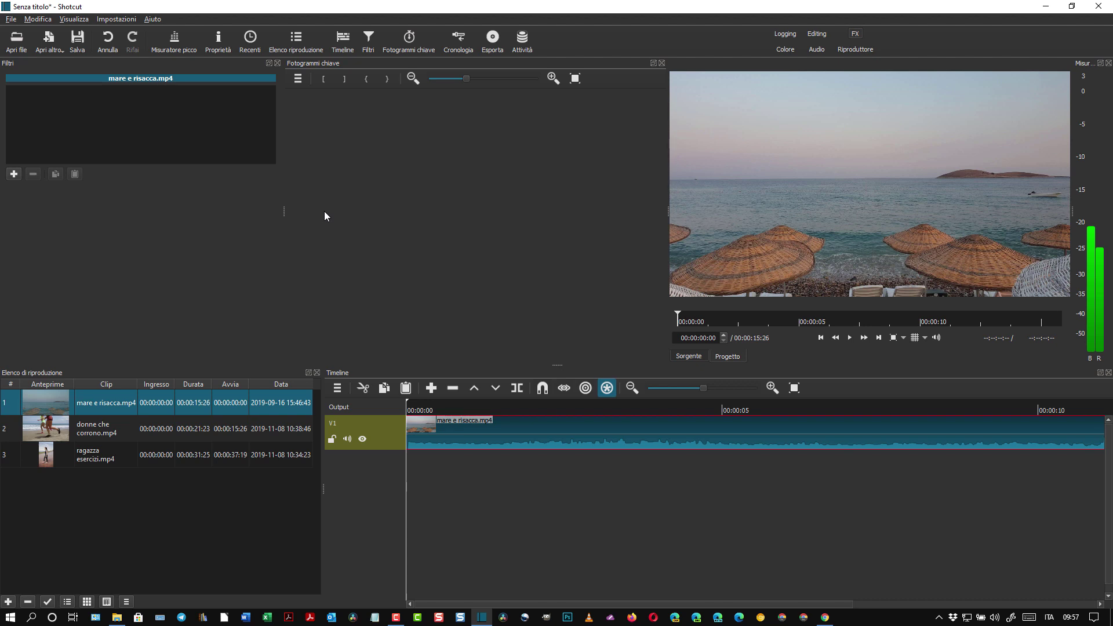
click(73, 19)
mouse_move(90, 46)
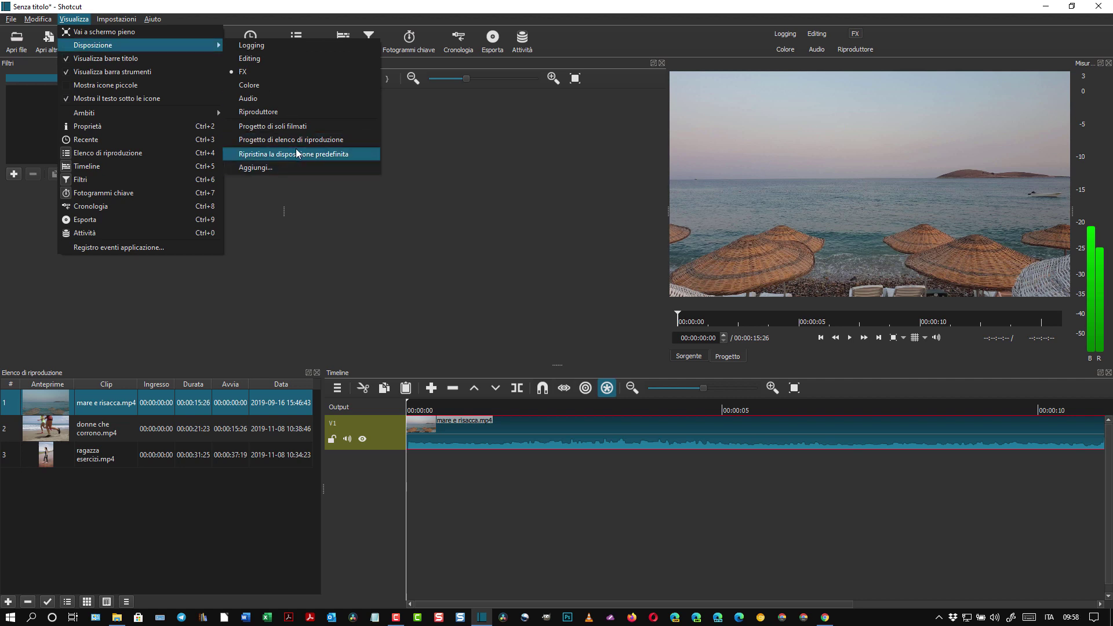
click(468, 205)
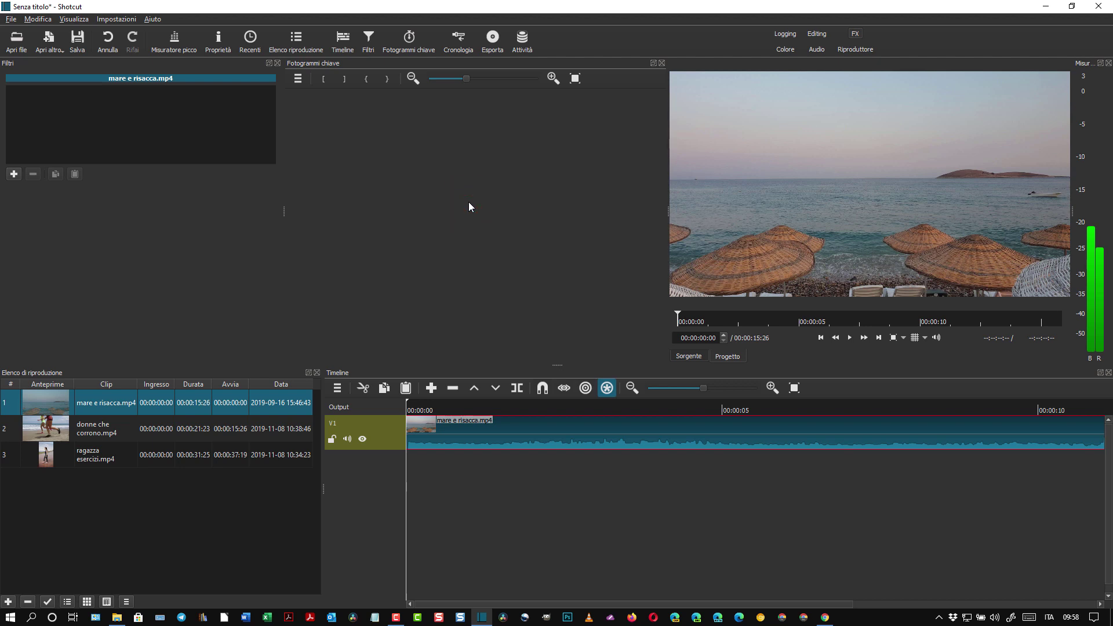
- Return to the Editing layout and zoom the timeline out by a few levels
click(816, 34)
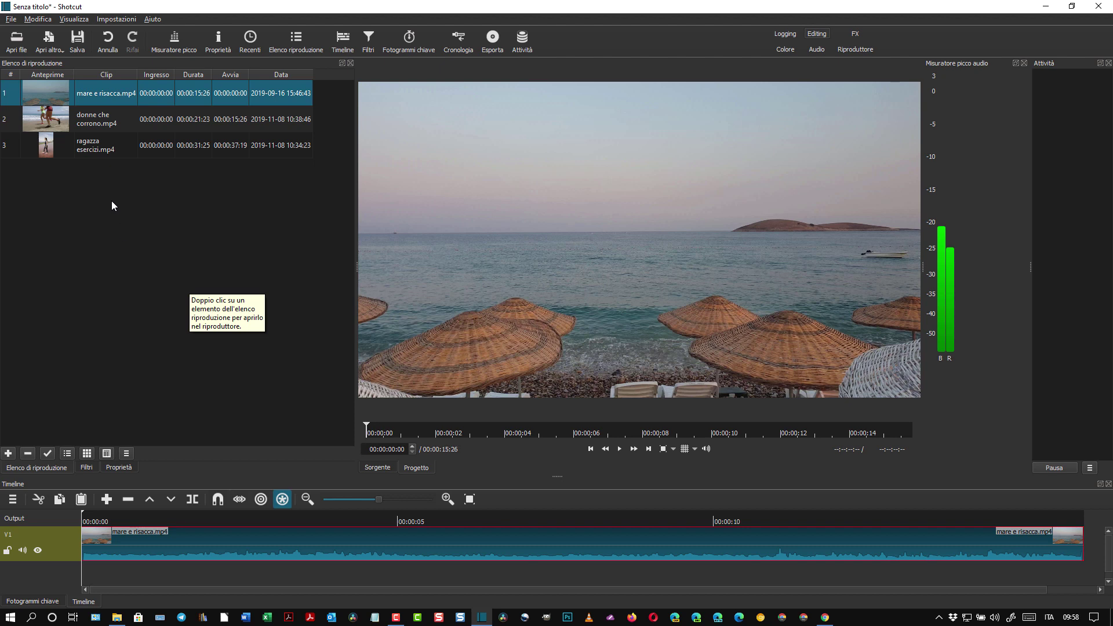
click(307, 499)
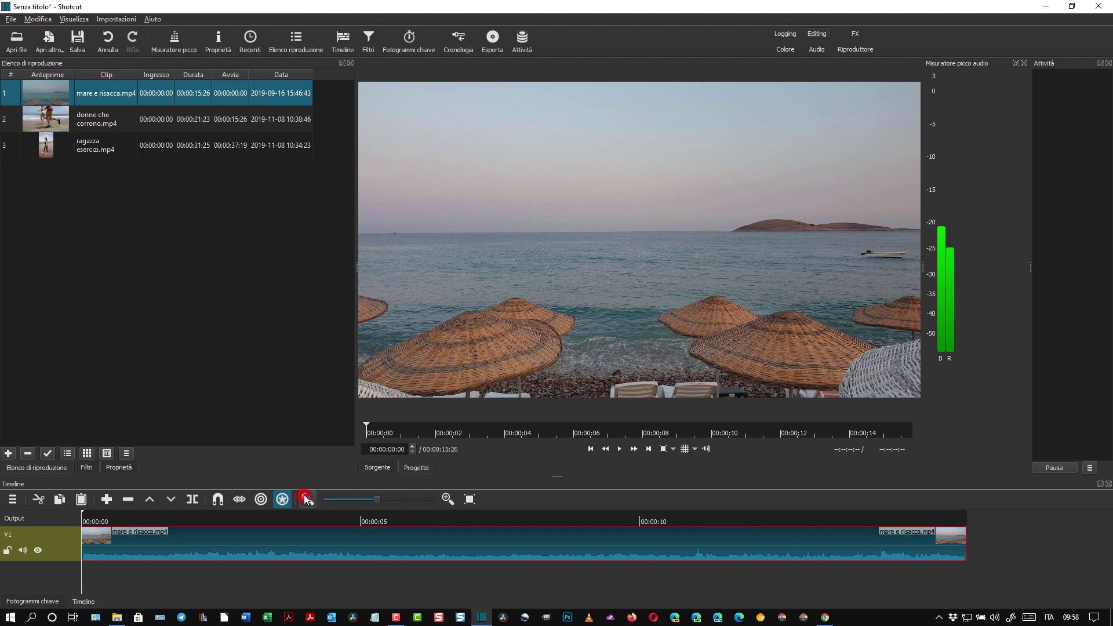
click(307, 499)
click(306, 499)
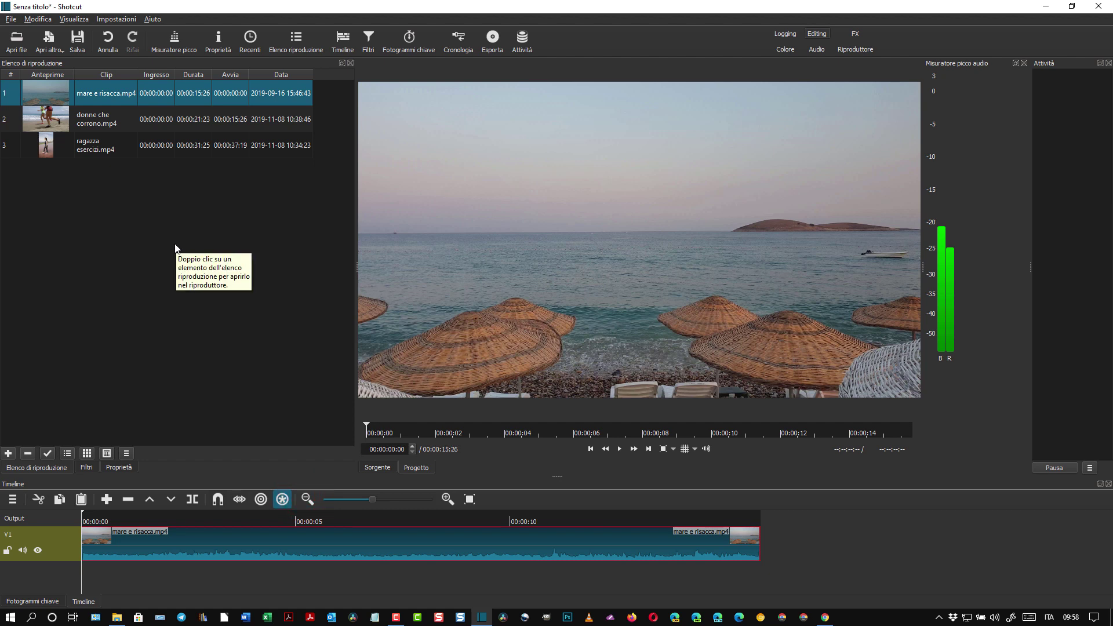
- Add the Size, Position & Rotate video filter to the mare e risacca.mp4 clip on track V1
click(234, 557)
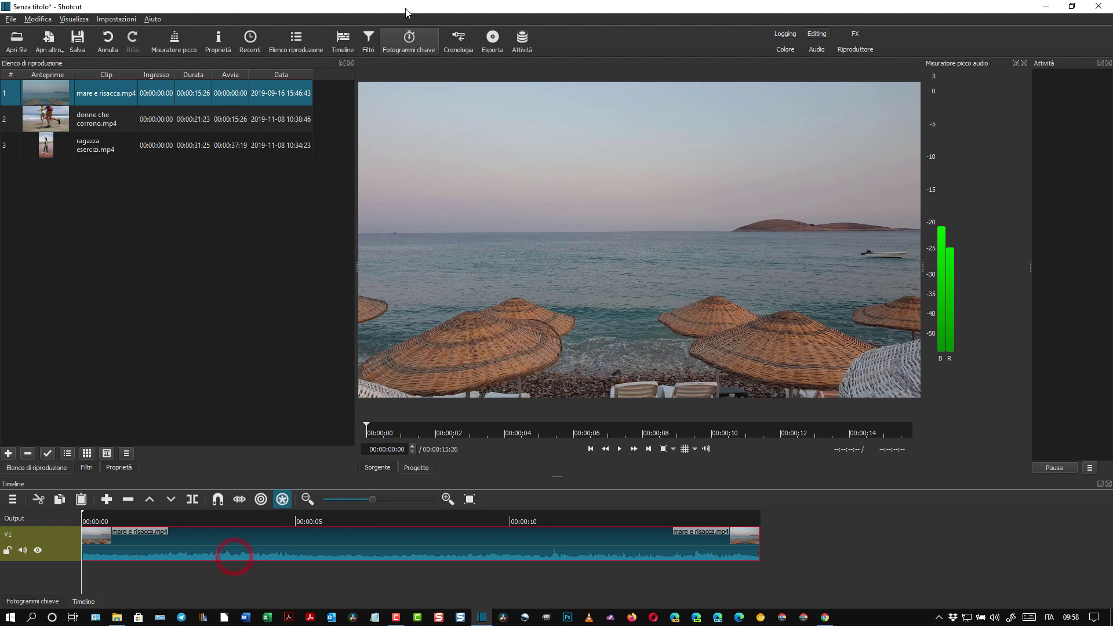
click(369, 44)
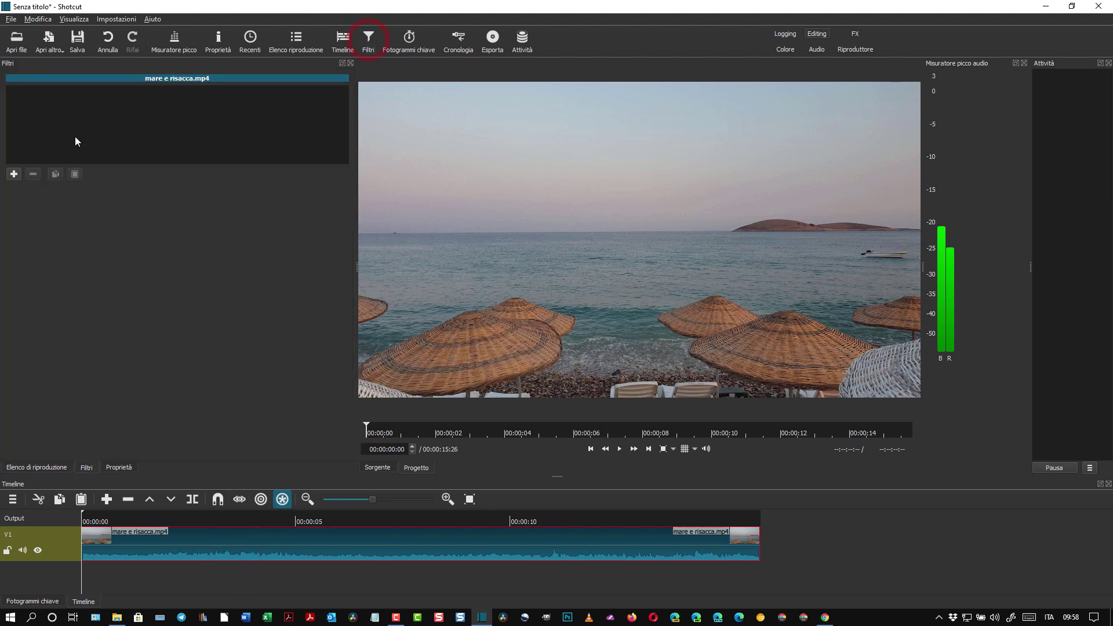
click(14, 173)
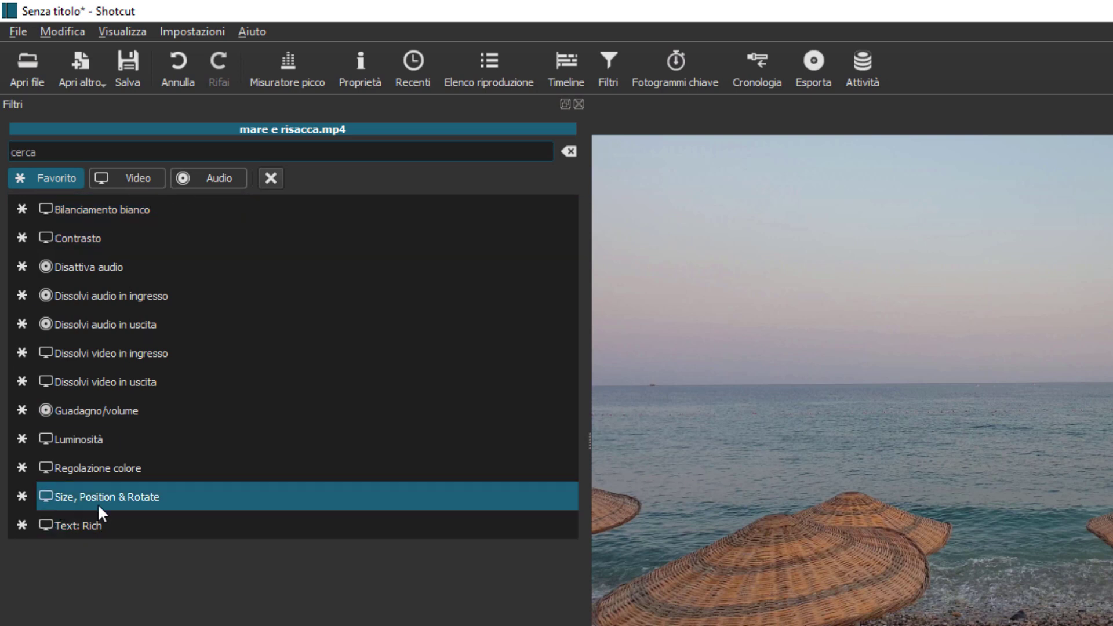
click(124, 174)
drag(567, 308, 588, 625)
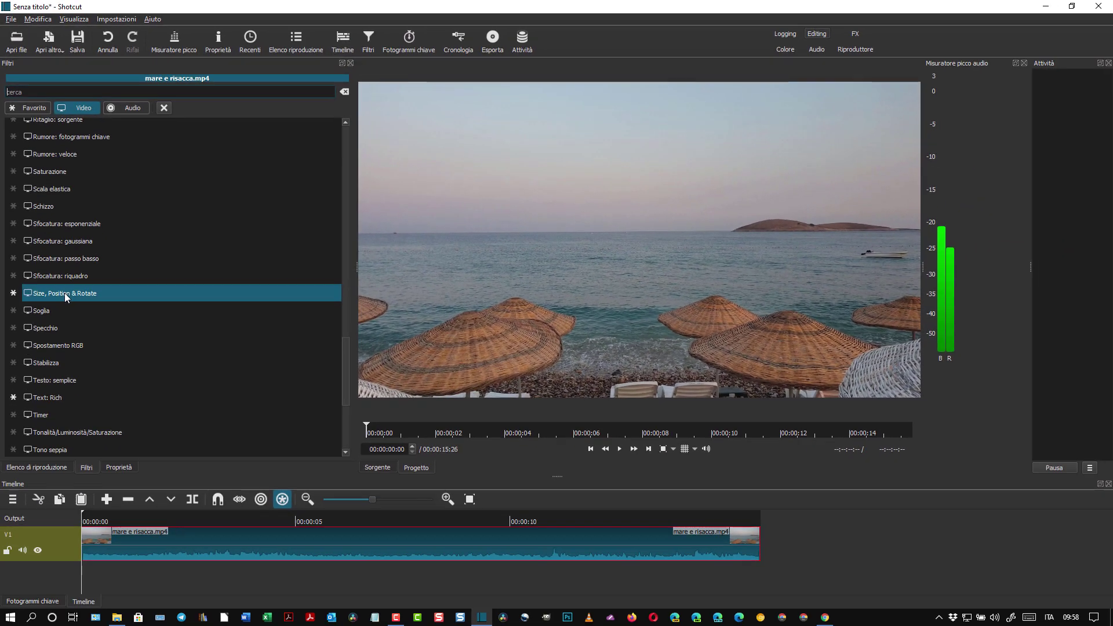
click(106, 484)
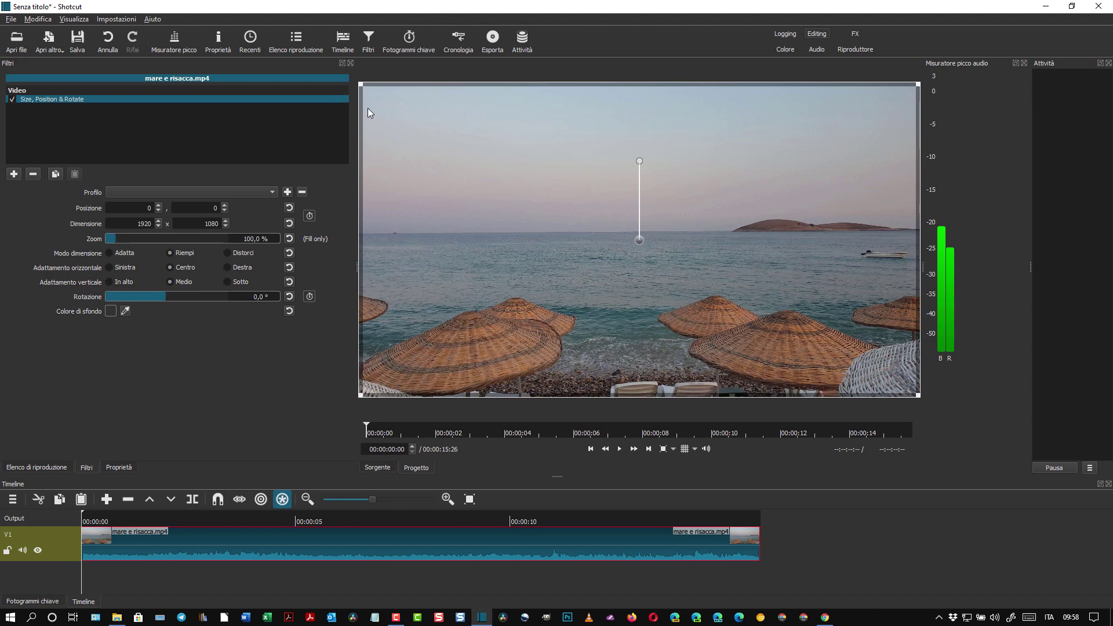
- Resize the clip in the preview to about 1058 x 595, rotated to about 332.7° and positioned at about 365, 267
drag(361, 83, 499, 234)
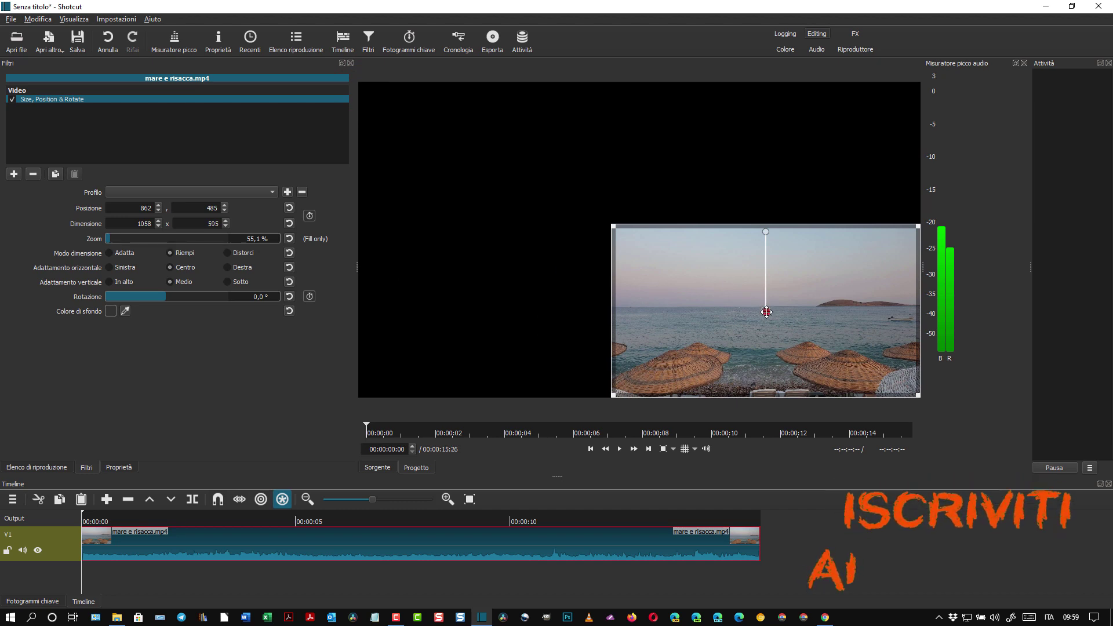
drag(765, 311, 612, 219)
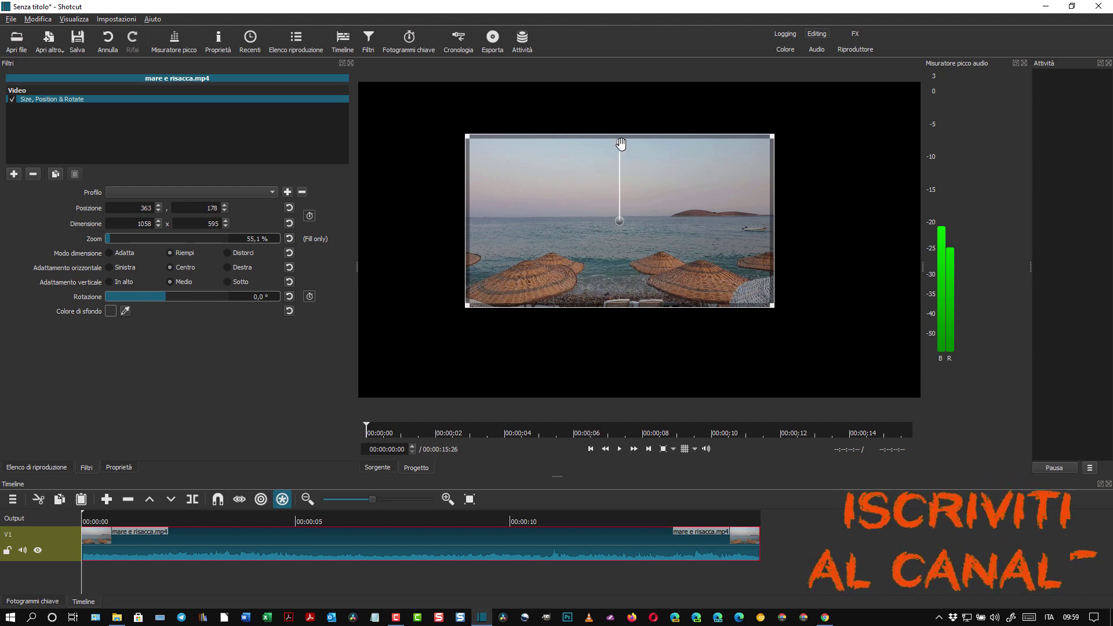
drag(620, 145, 582, 157)
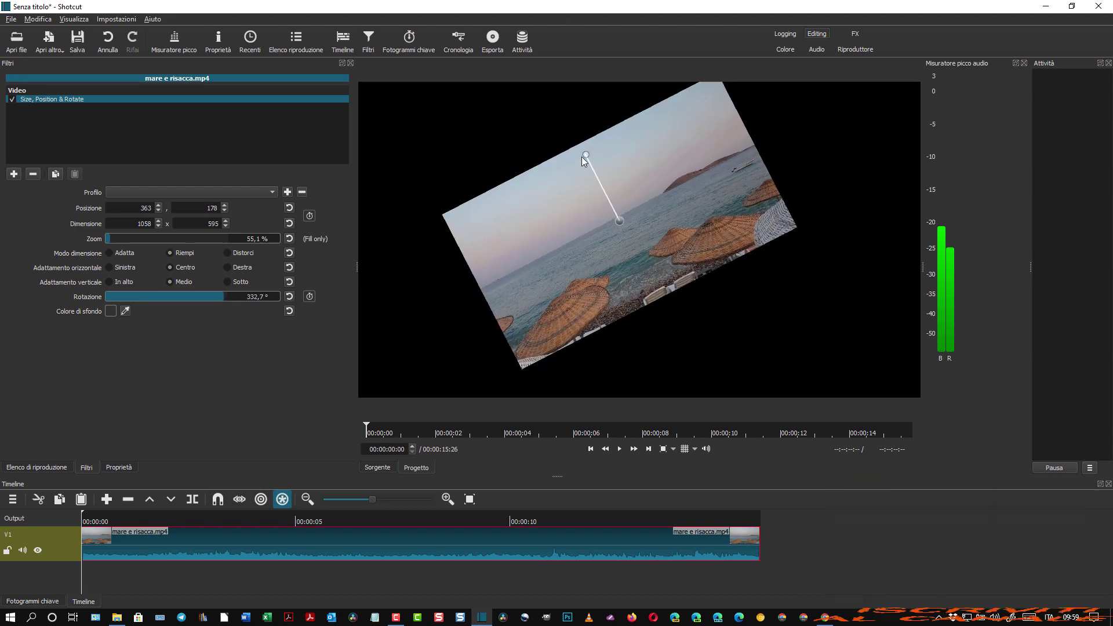
drag(619, 221, 622, 256)
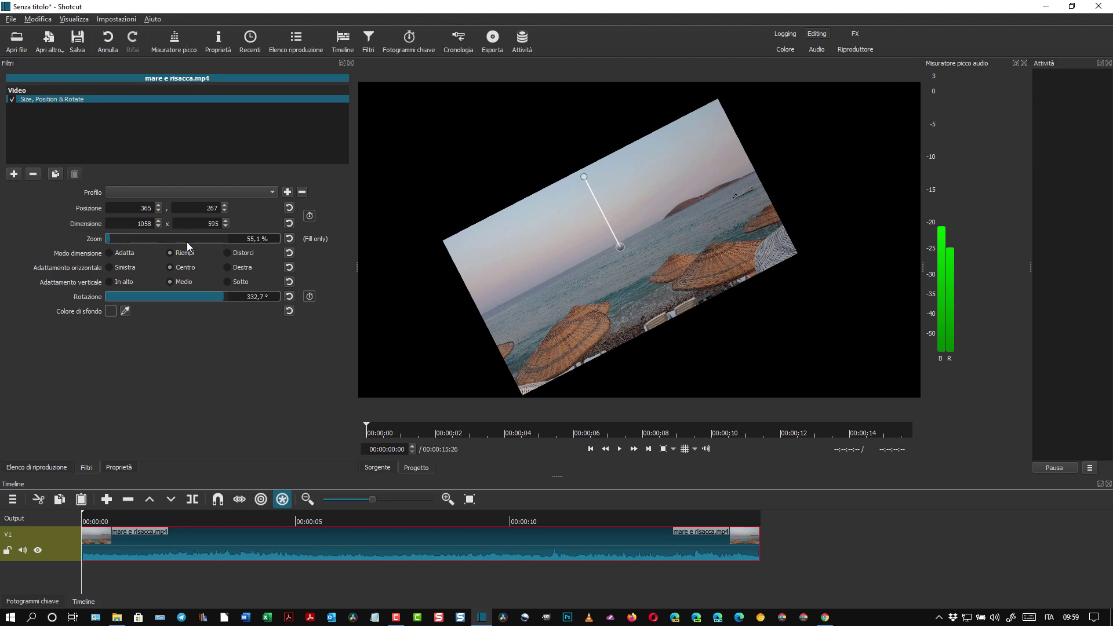
- Adjust the filter's zoom, first enlarging the clip to about 60.3% and finally reducing it to about 41.8%
drag(113, 239, 113, 238)
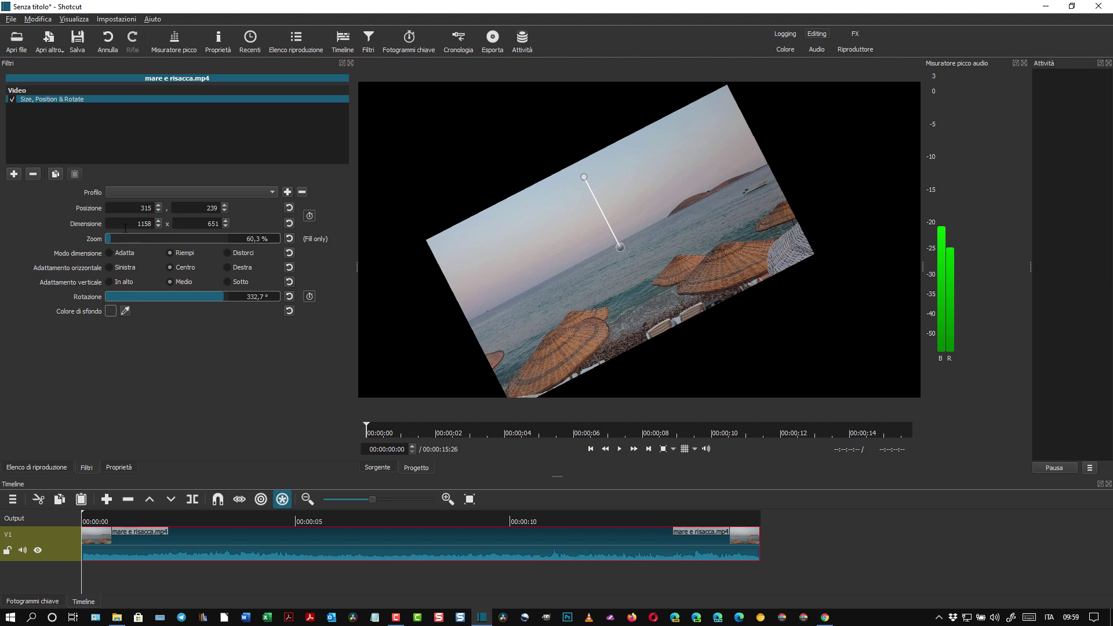
drag(113, 240, 109, 240)
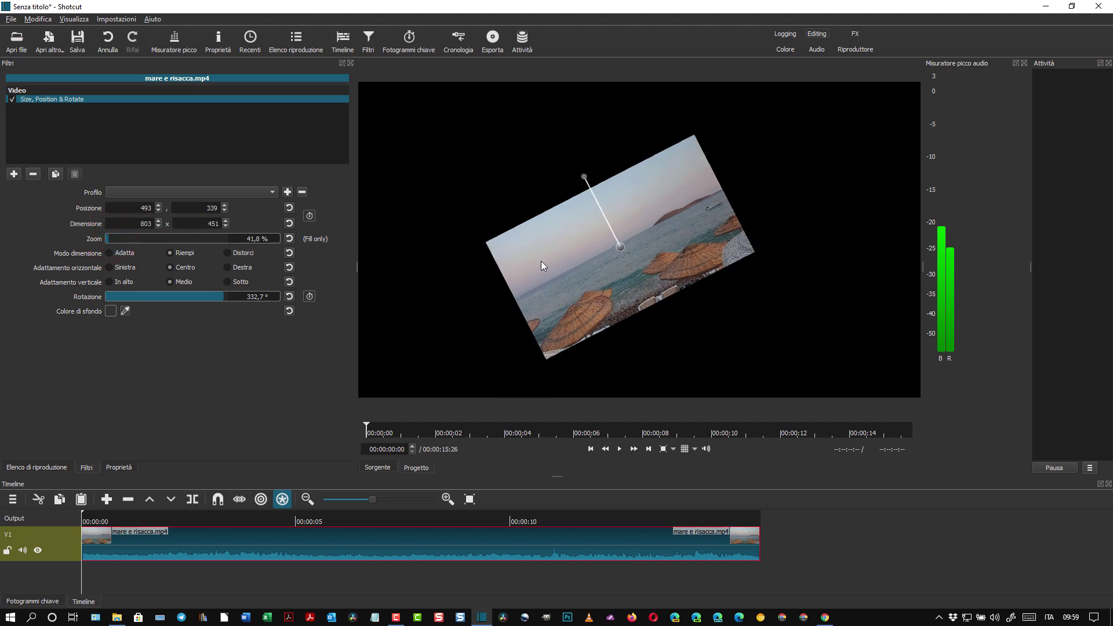
click(562, 255)
- Add a second video track to the timeline above V1
click(12, 499)
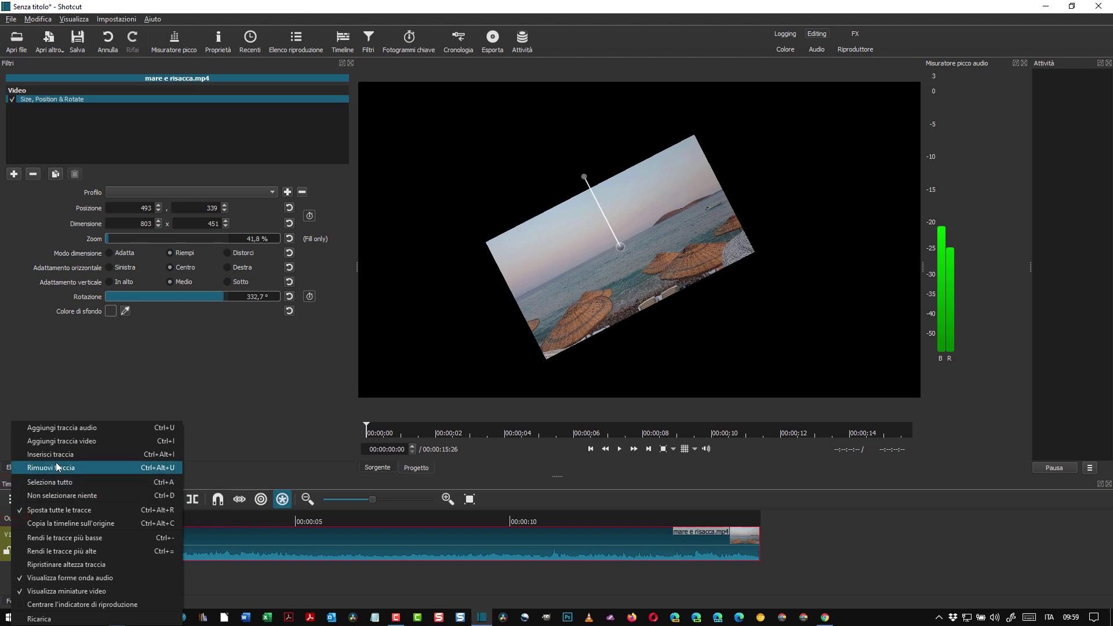
click(78, 441)
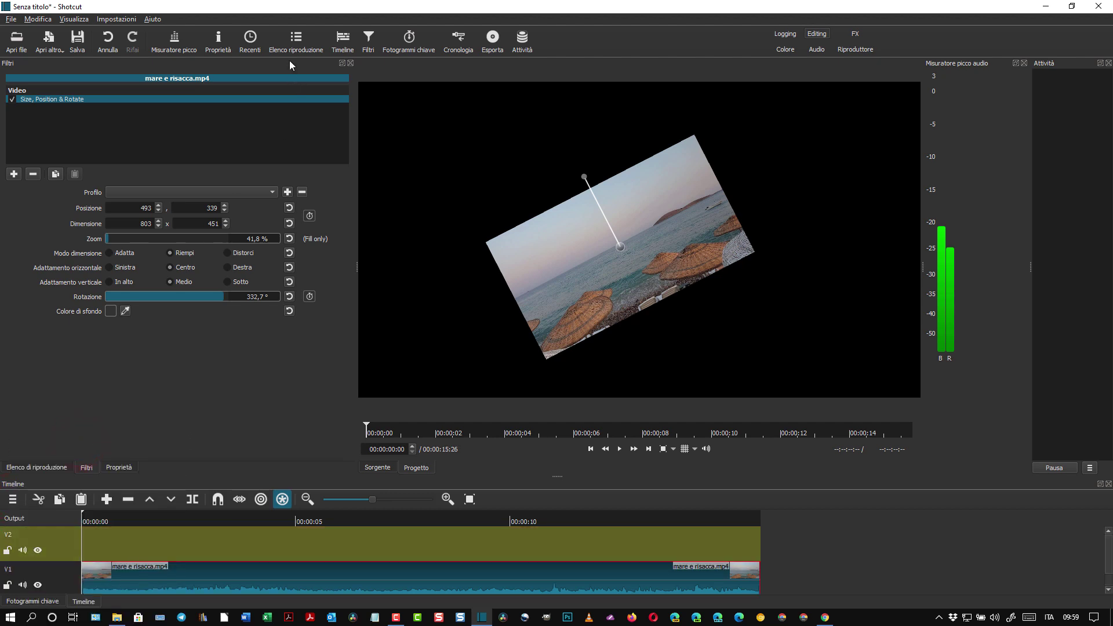
- Overlay the mare e risacca.mp4 clip on V2 above donne che corrono.mp4 placed on V1, and play the composite briefly
click(296, 40)
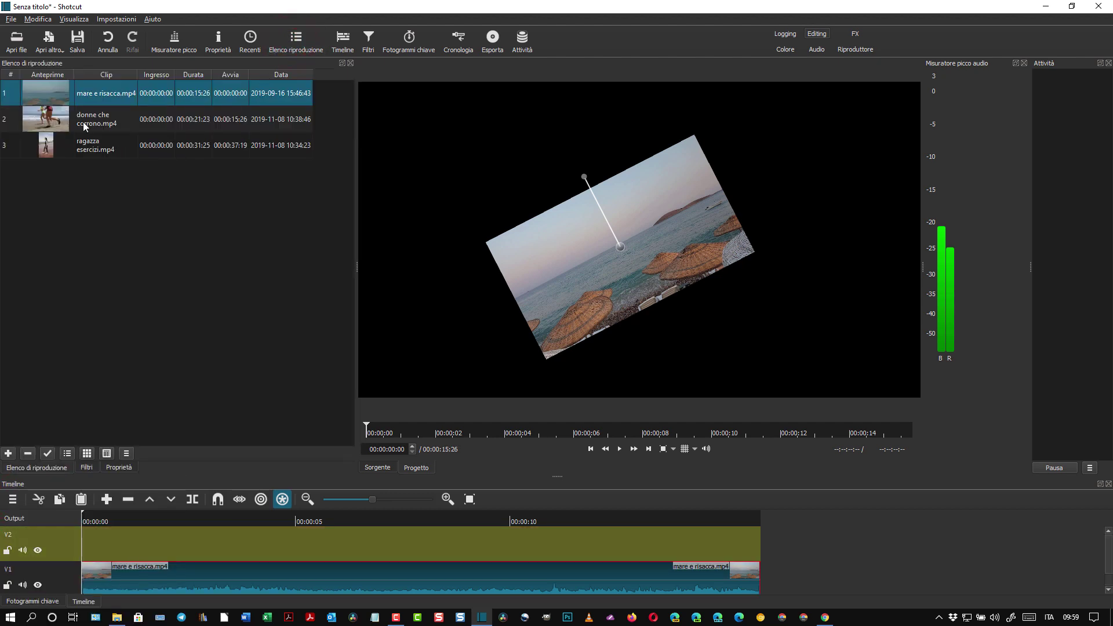
drag(232, 586, 229, 549)
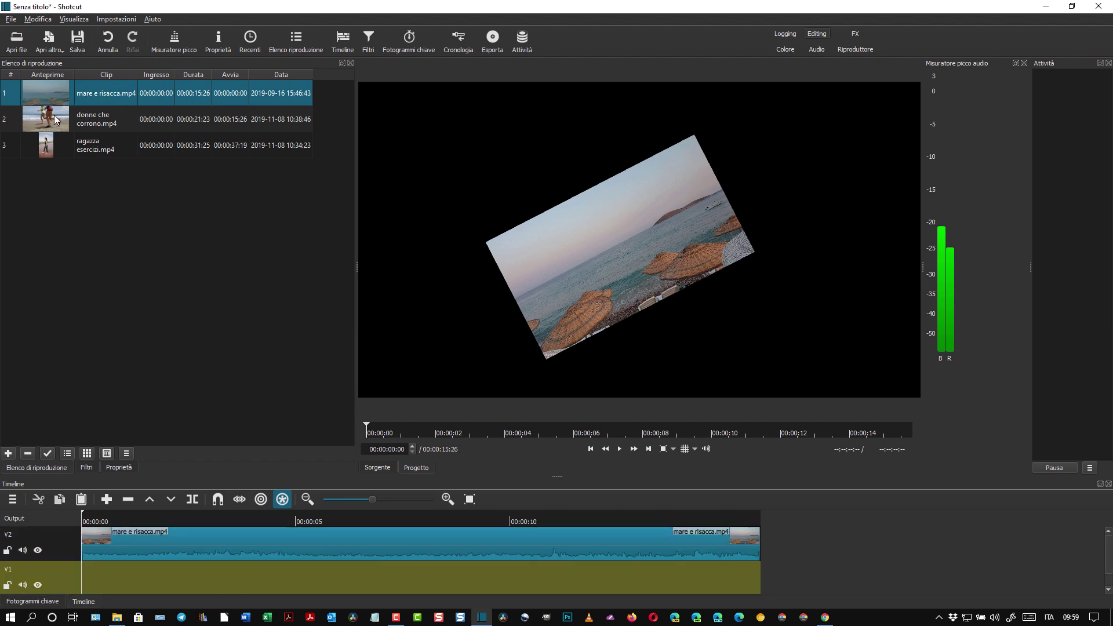
drag(54, 115, 134, 579)
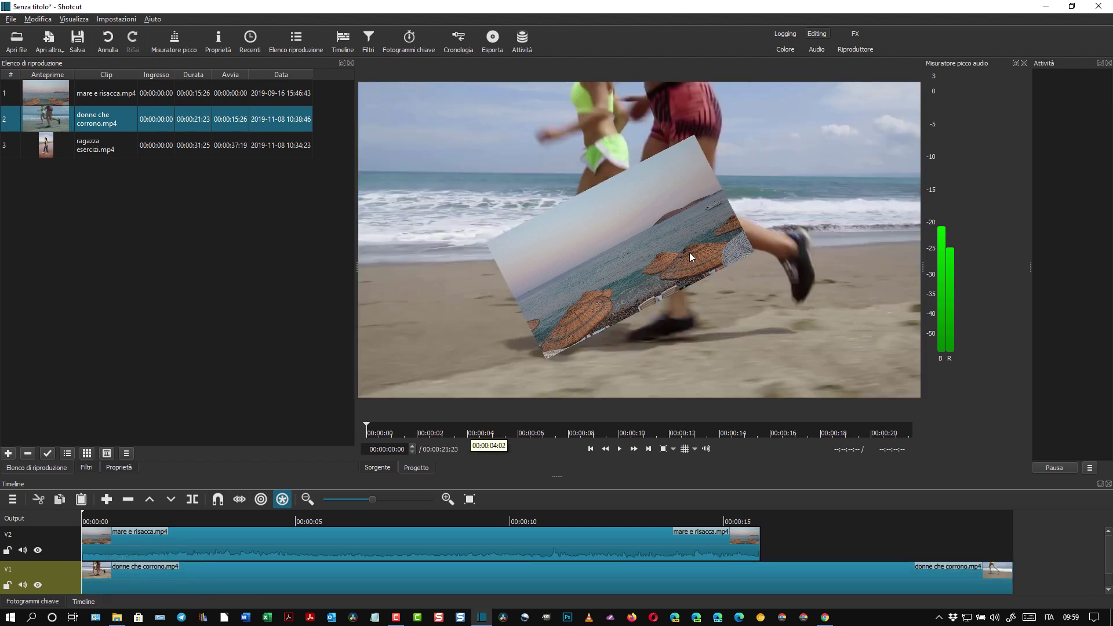
click(618, 449)
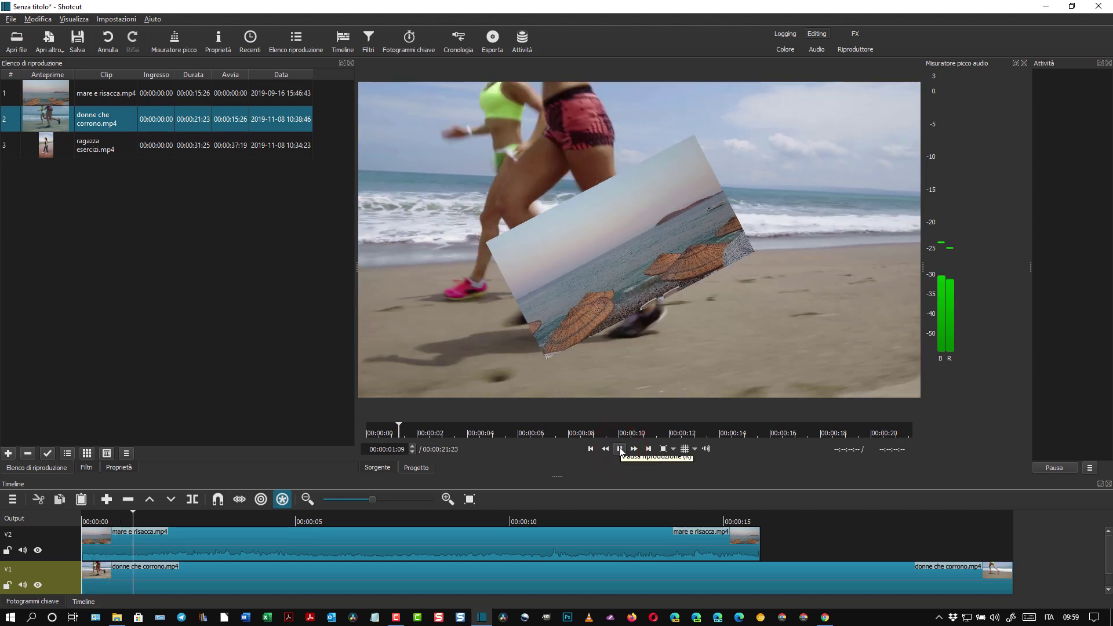
click(619, 449)
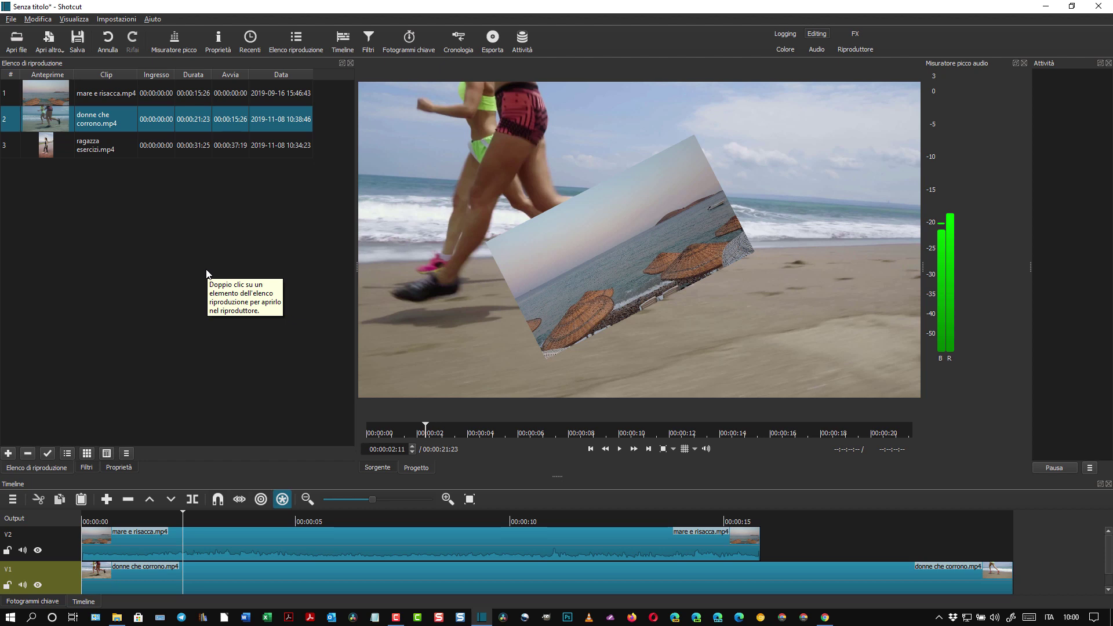
- Remove video tracks V2 and V1 with their clips, leaving the timeline empty
click(69, 547)
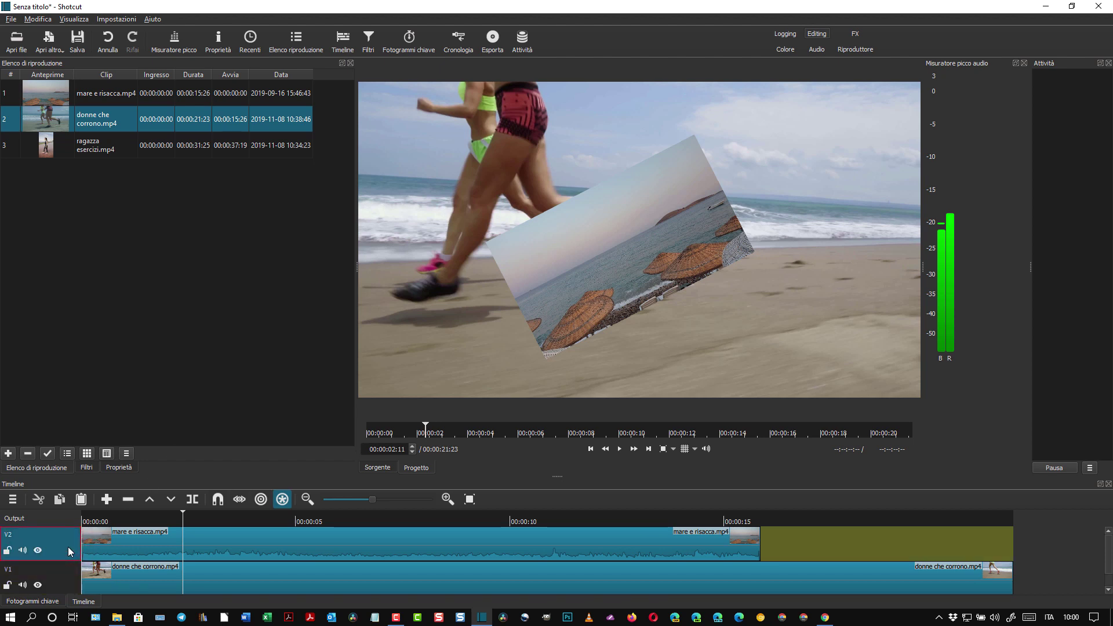
right_click(68, 547)
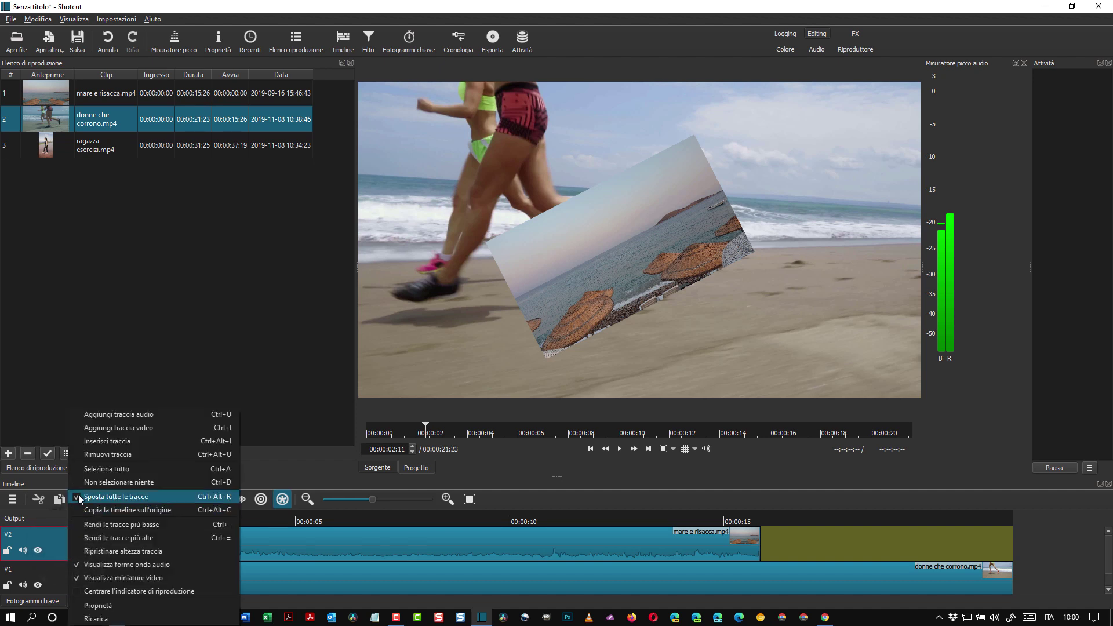
click(118, 455)
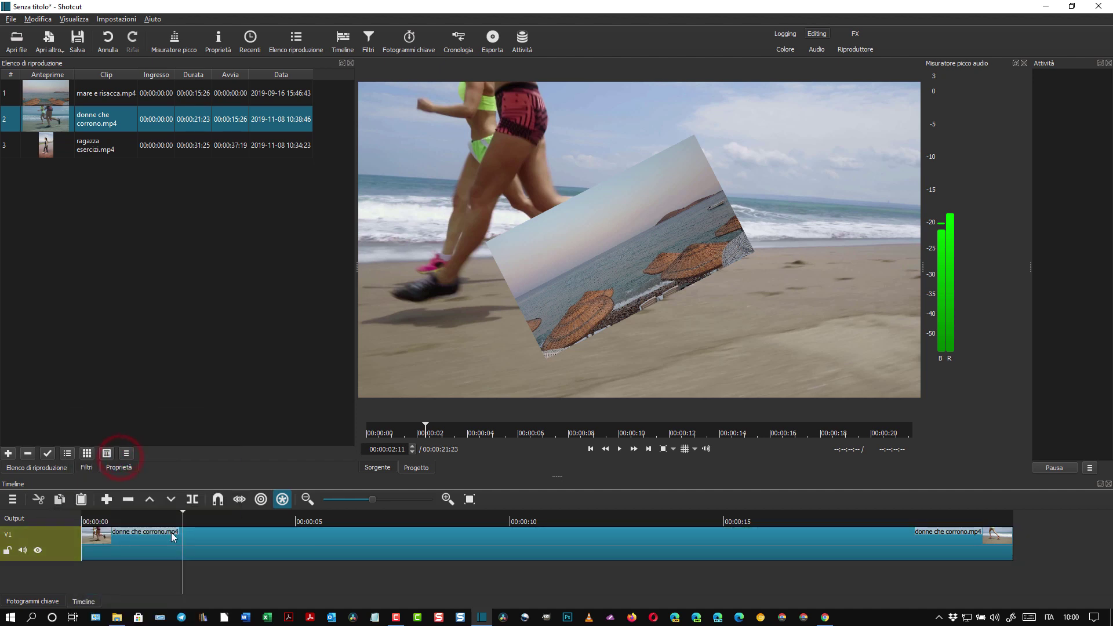
click(202, 545)
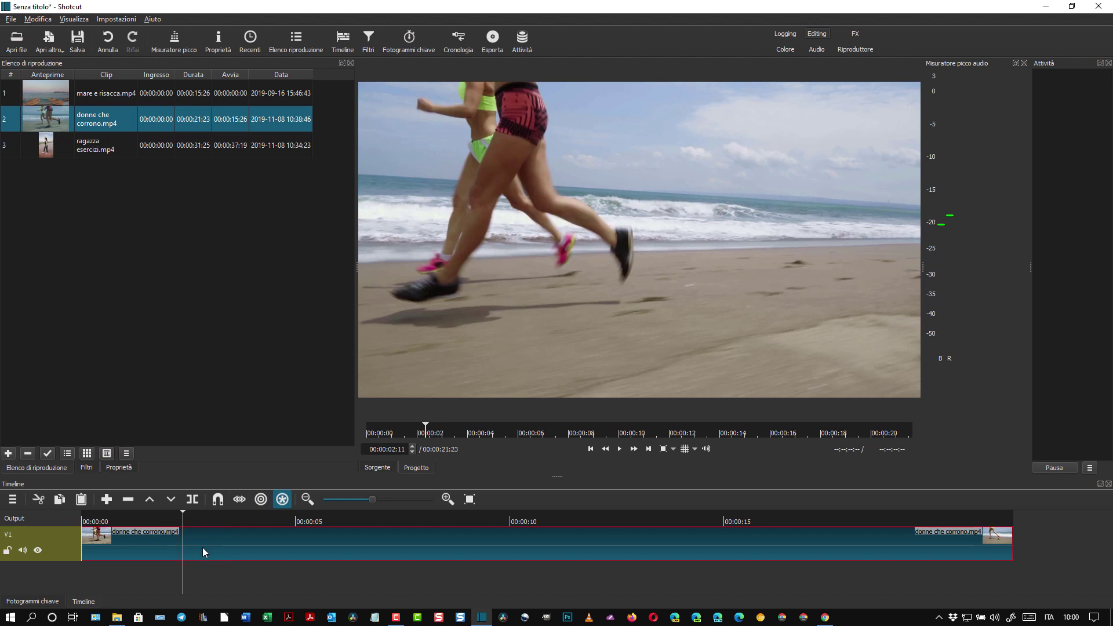
right_click(69, 537)
click(120, 446)
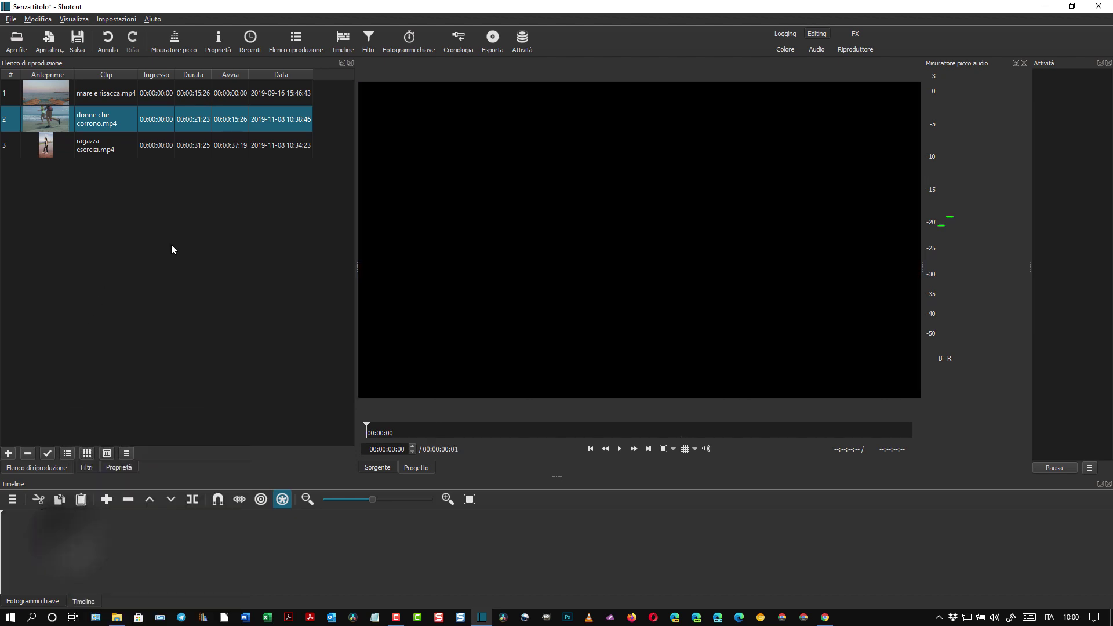
- Select the ragazza esercizi.mp4 clip in the playlist and set the project's video mode to HD 1080p 30 fps
click(45, 144)
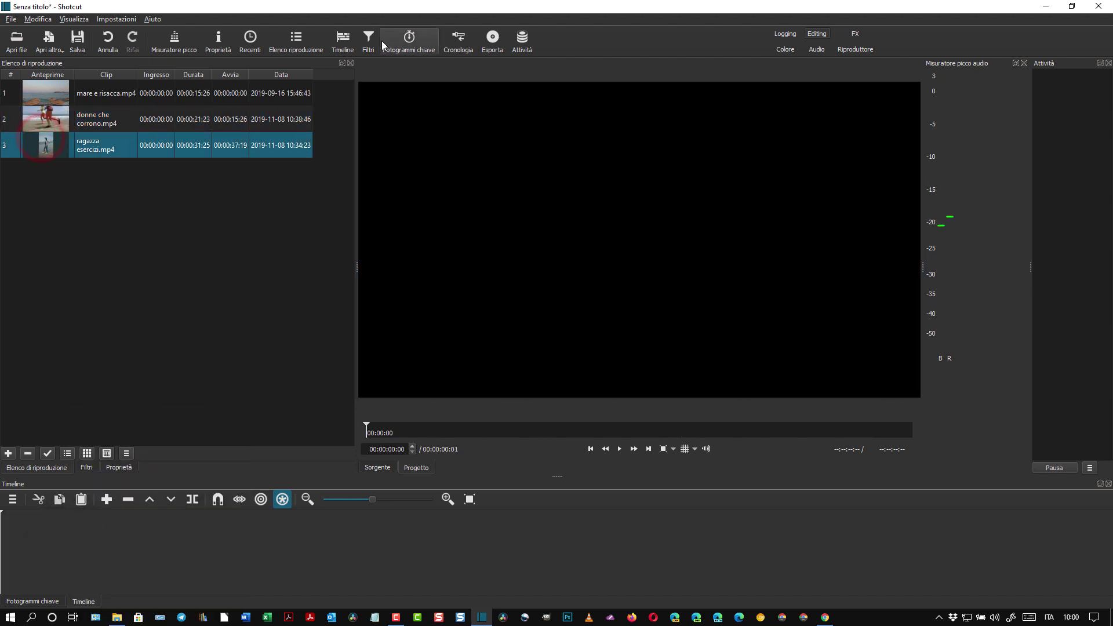
click(117, 19)
mouse_move(133, 44)
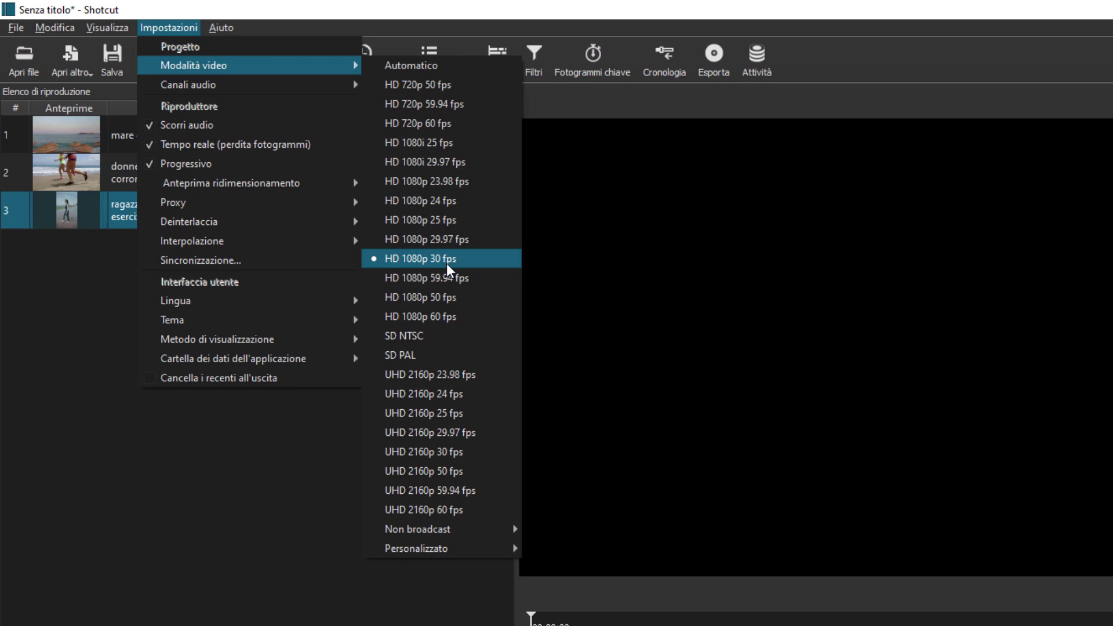
click(446, 261)
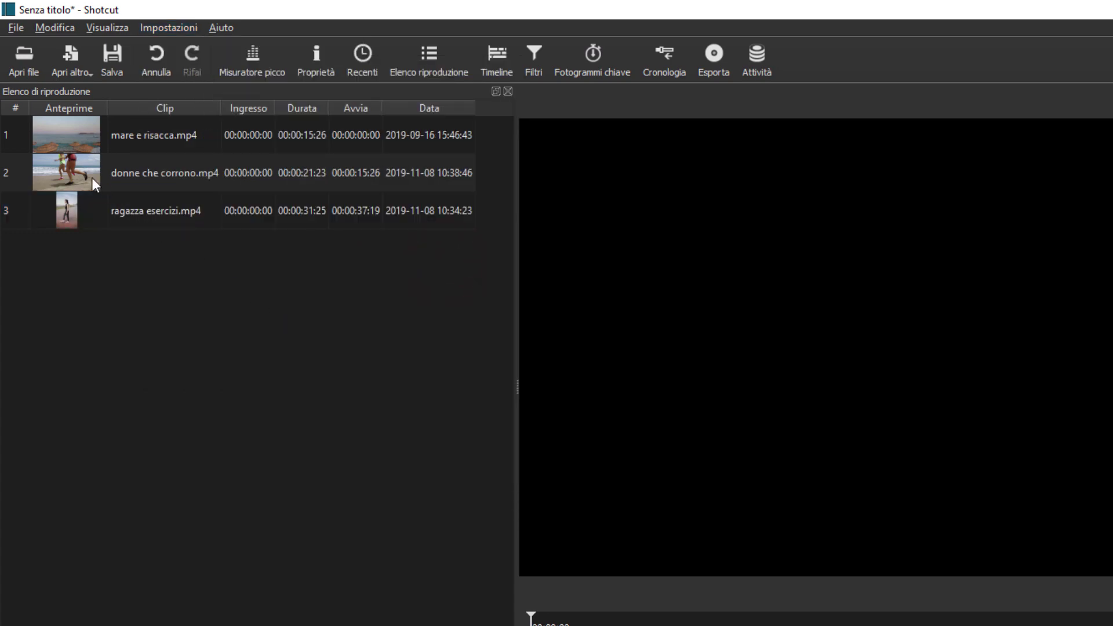
- Place ragazza esercizi.mp4 at the start of the empty timeline and play its first moments
drag(72, 211, 98, 439)
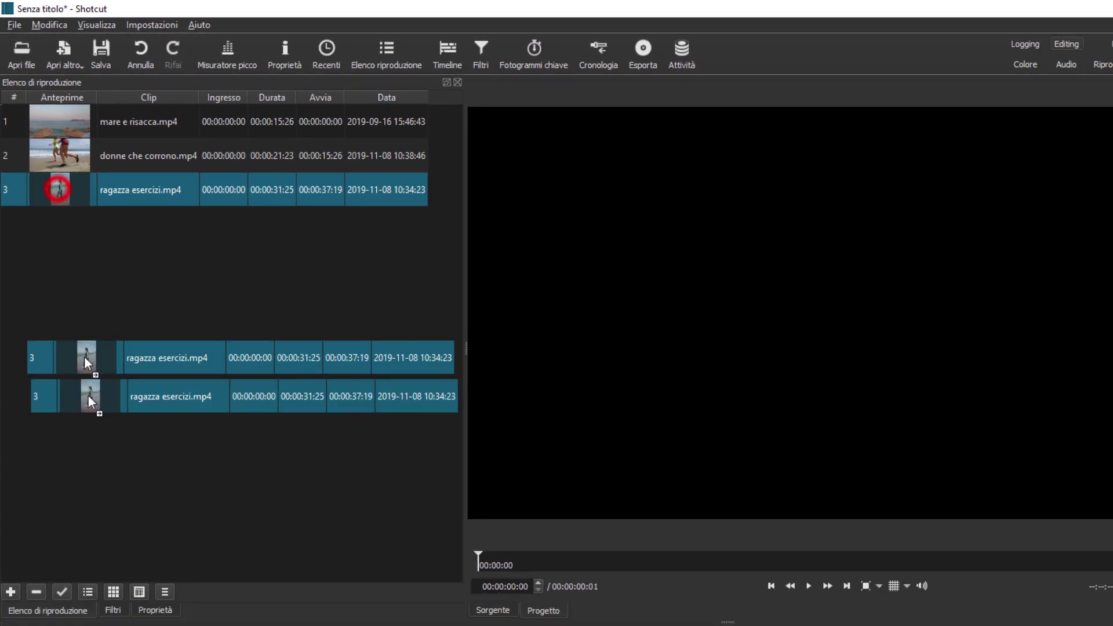
drag(88, 396, 144, 625)
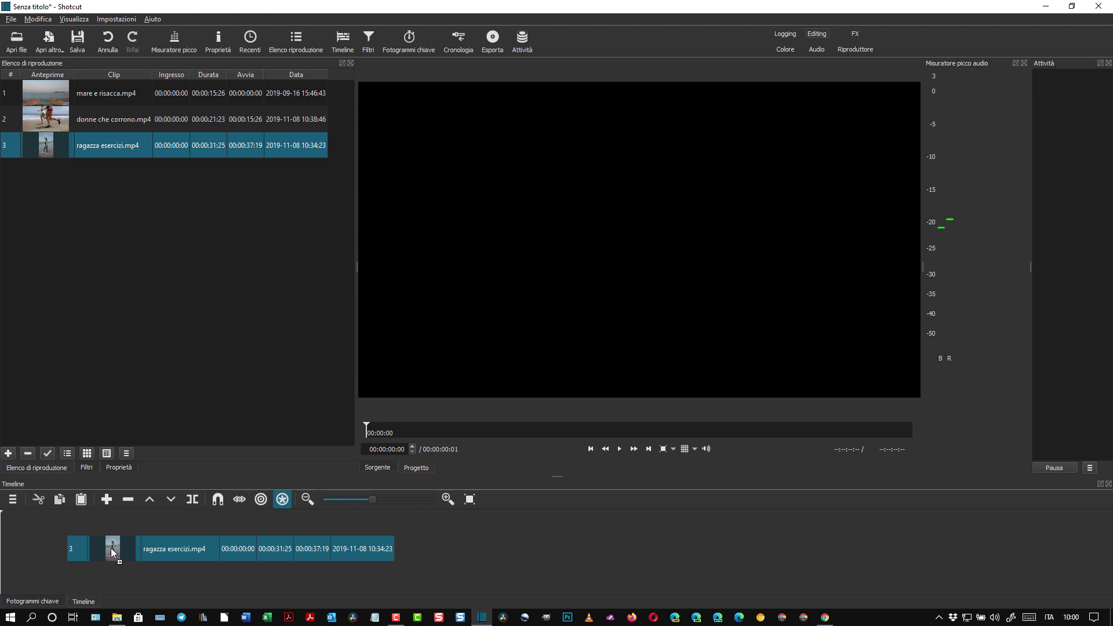
drag(110, 548, 112, 530)
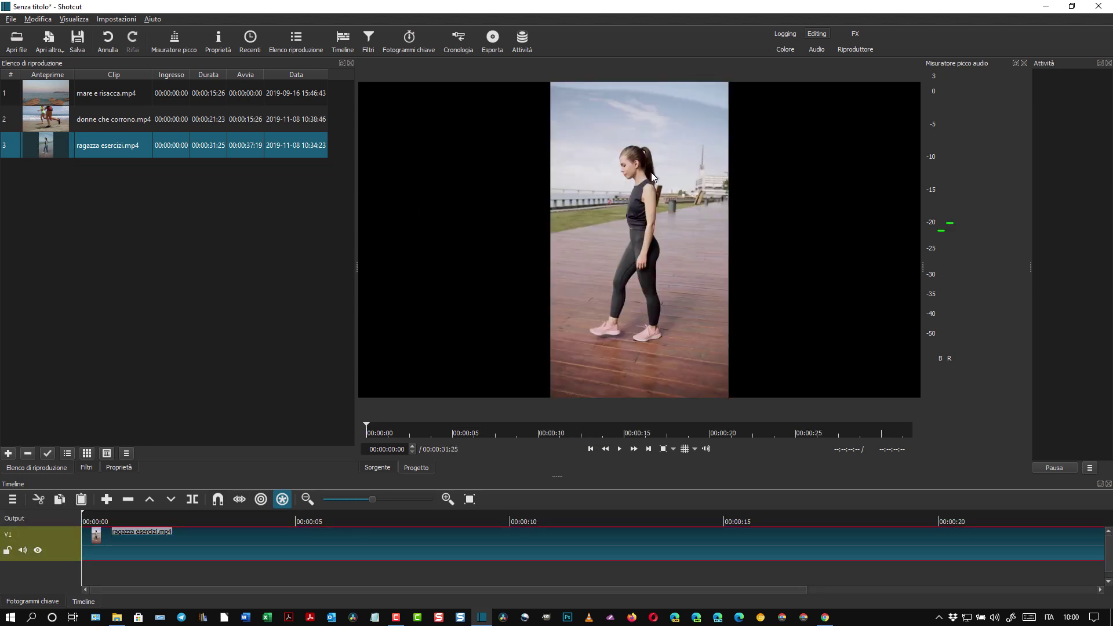
click(591, 449)
click(619, 449)
click(620, 450)
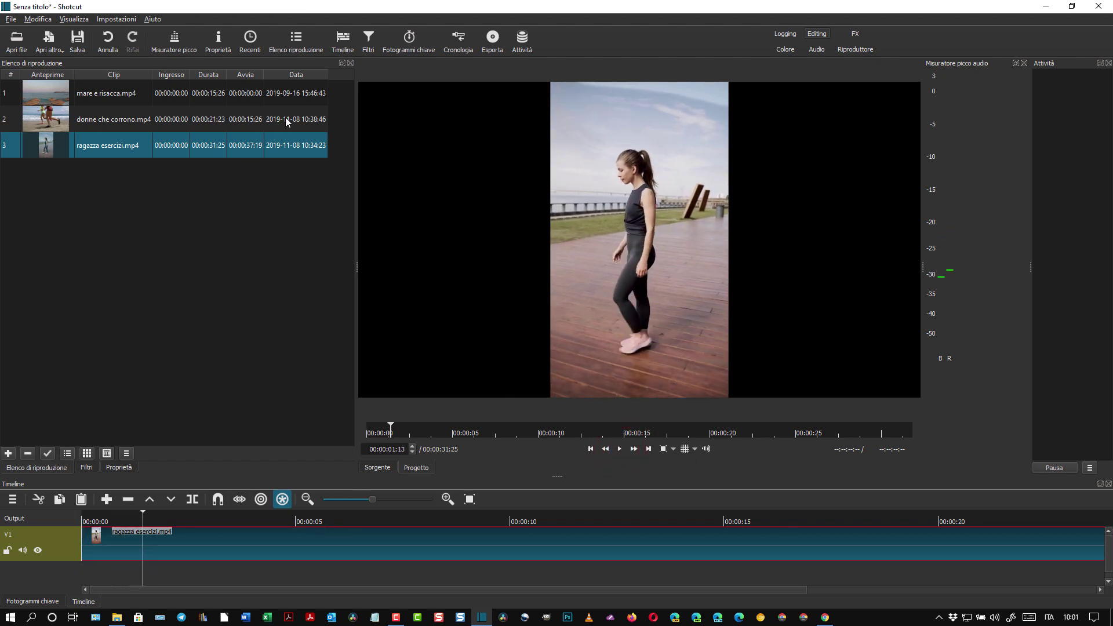
- Add the Blur: Pad video filter to the ragazza esercizi.mp4 clip
click(368, 40)
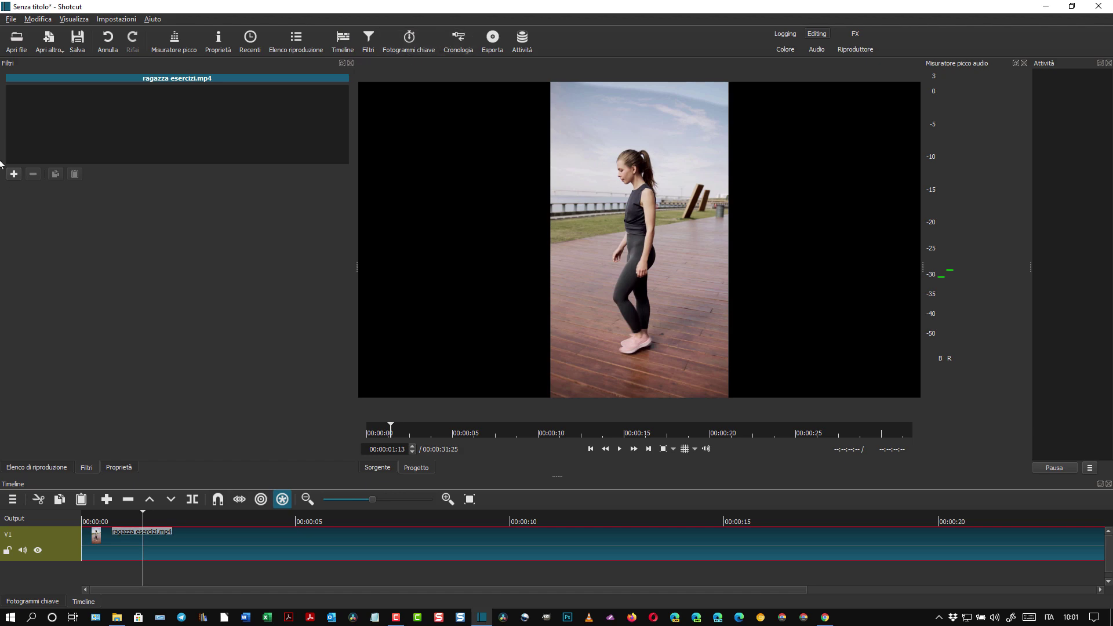
click(14, 174)
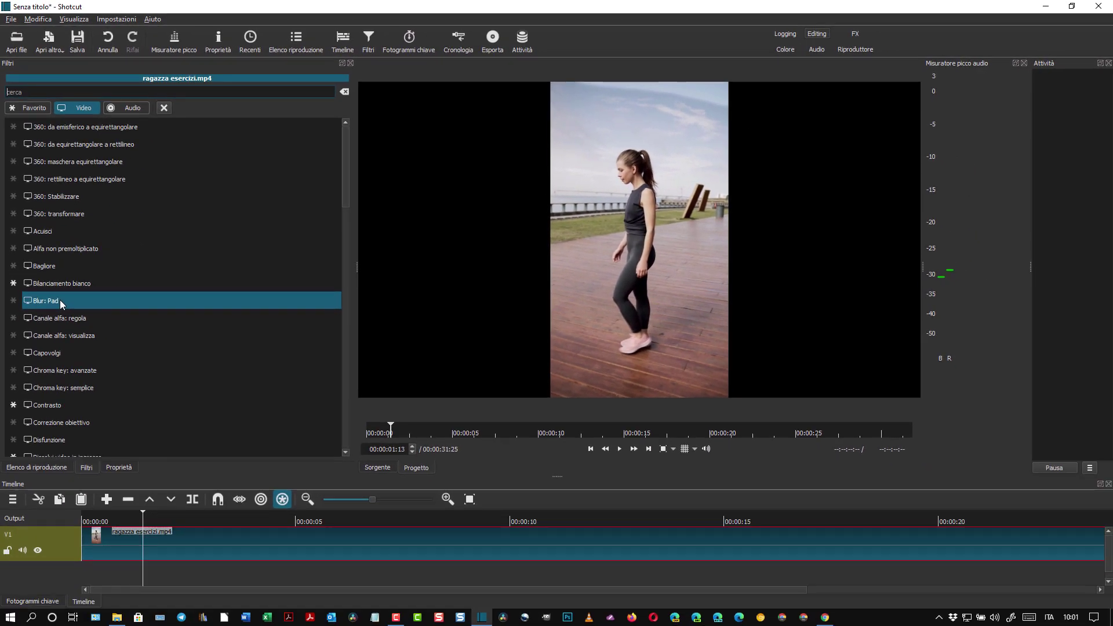
click(60, 301)
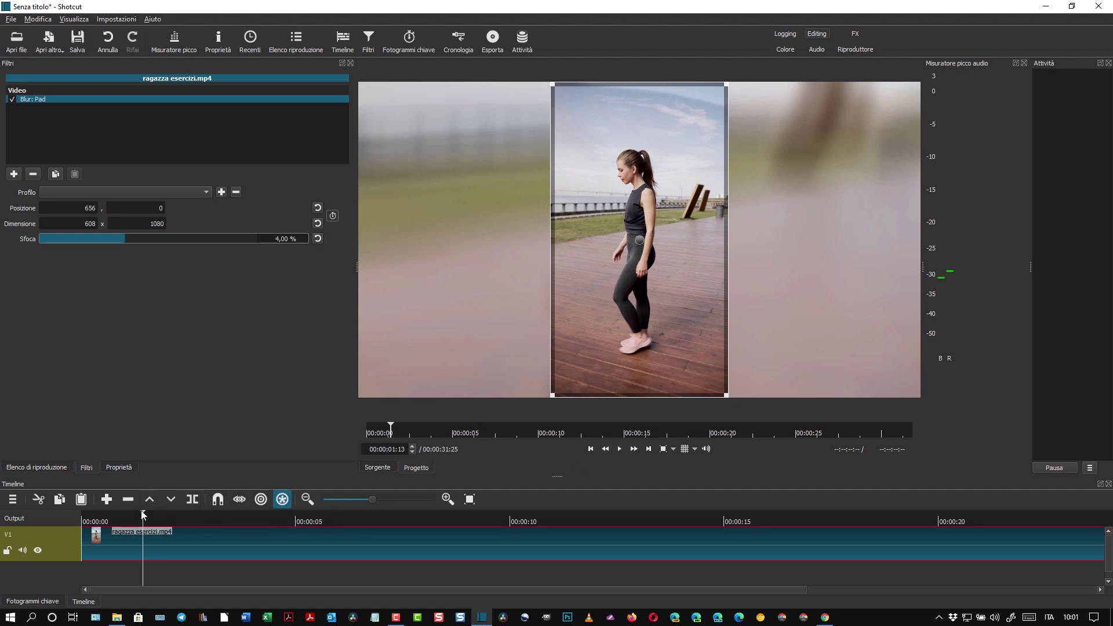
- Preview the blurred side padding by playing the clip from near its start and checking a frame at 00:00:10:22
mouse_move(142, 512)
mouse_down()
mouse_move(170, 511)
mouse_move(123, 513)
mouse_up()
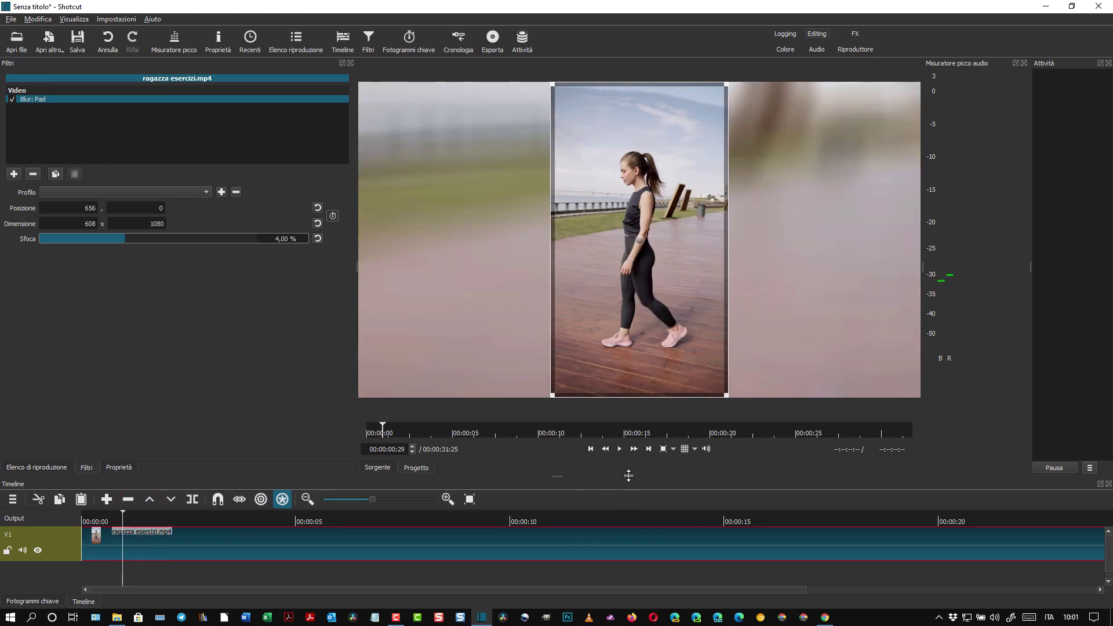
click(619, 448)
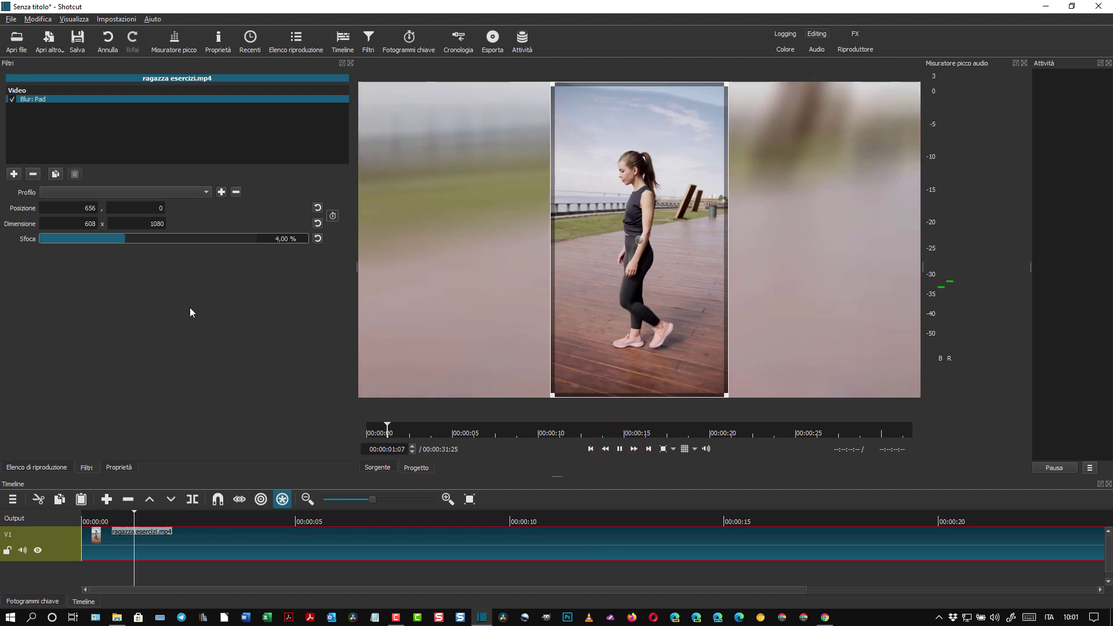
click(618, 448)
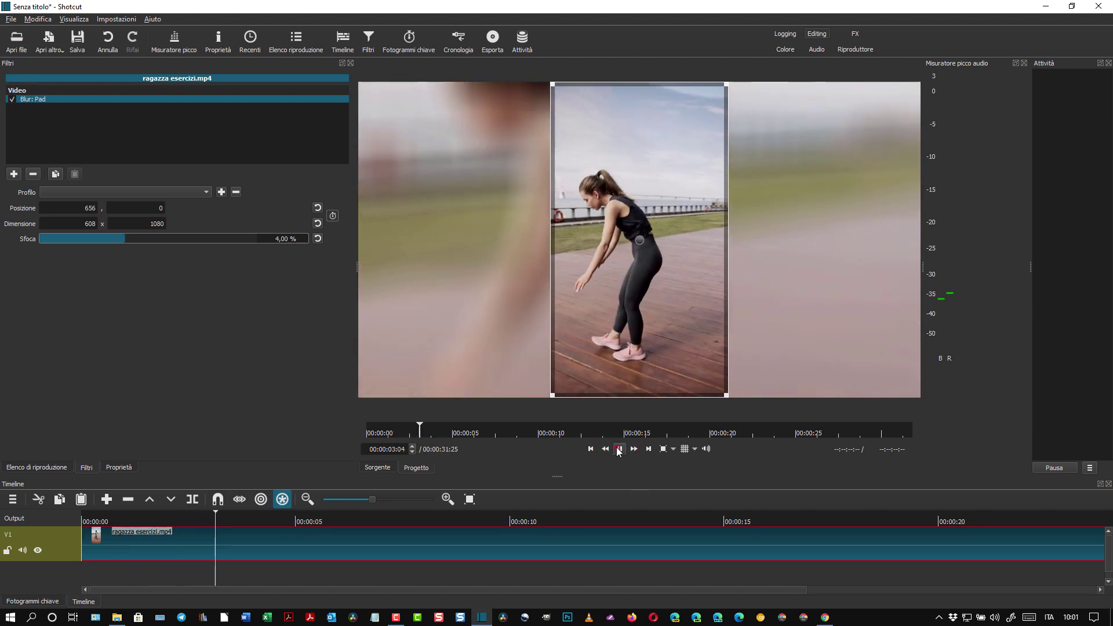
click(541, 582)
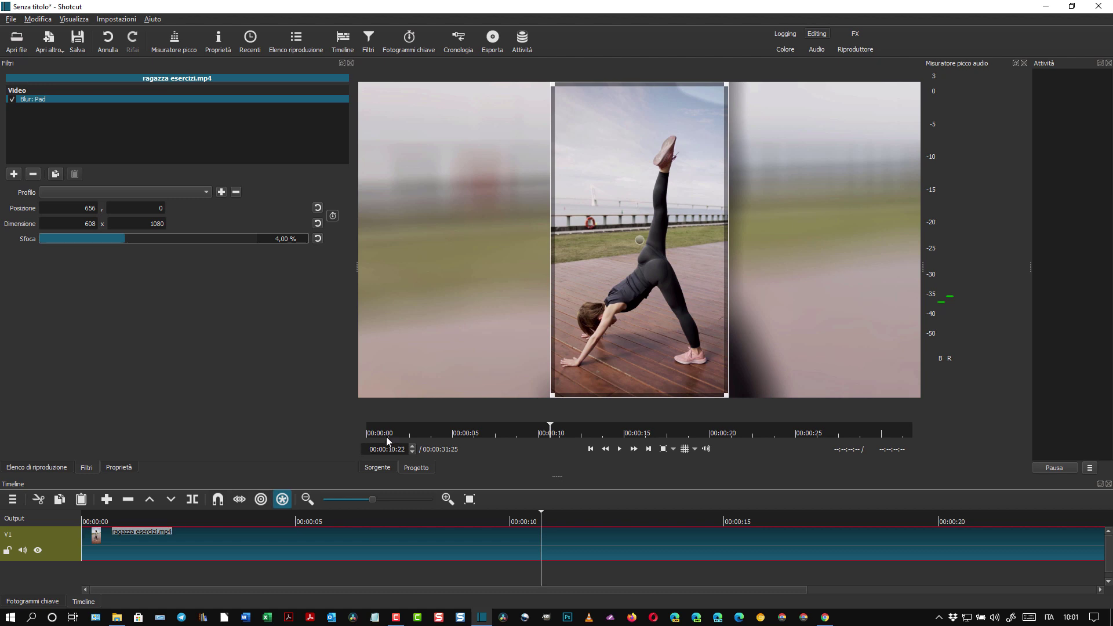
- Remove track V1 and place donne che corrono.mp4 from the playlist at the start of the empty timeline
right_click(67, 539)
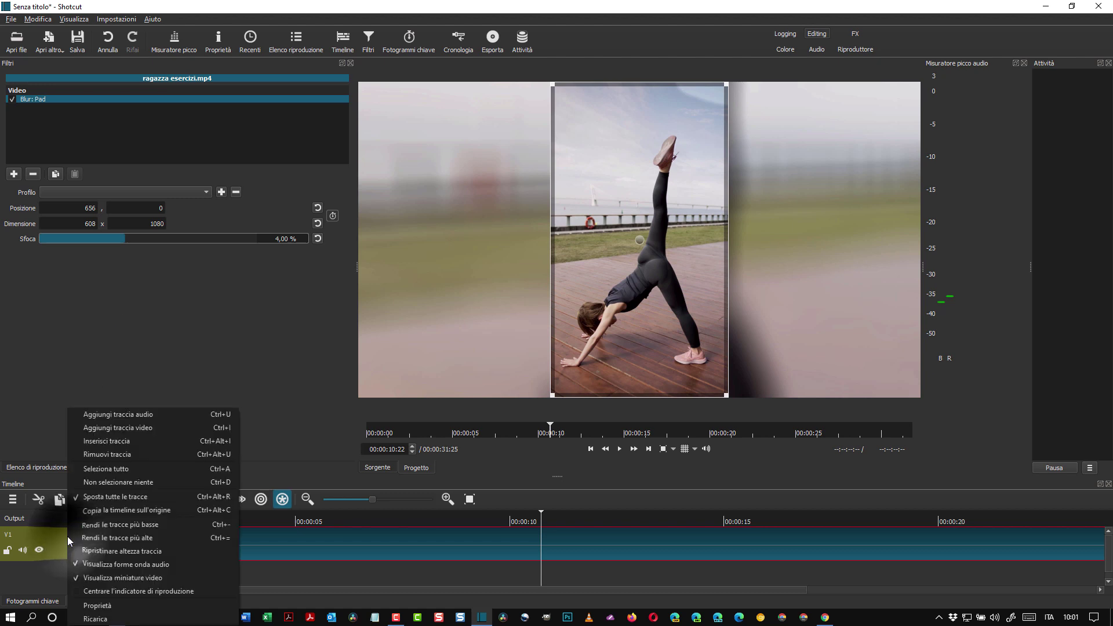
click(116, 455)
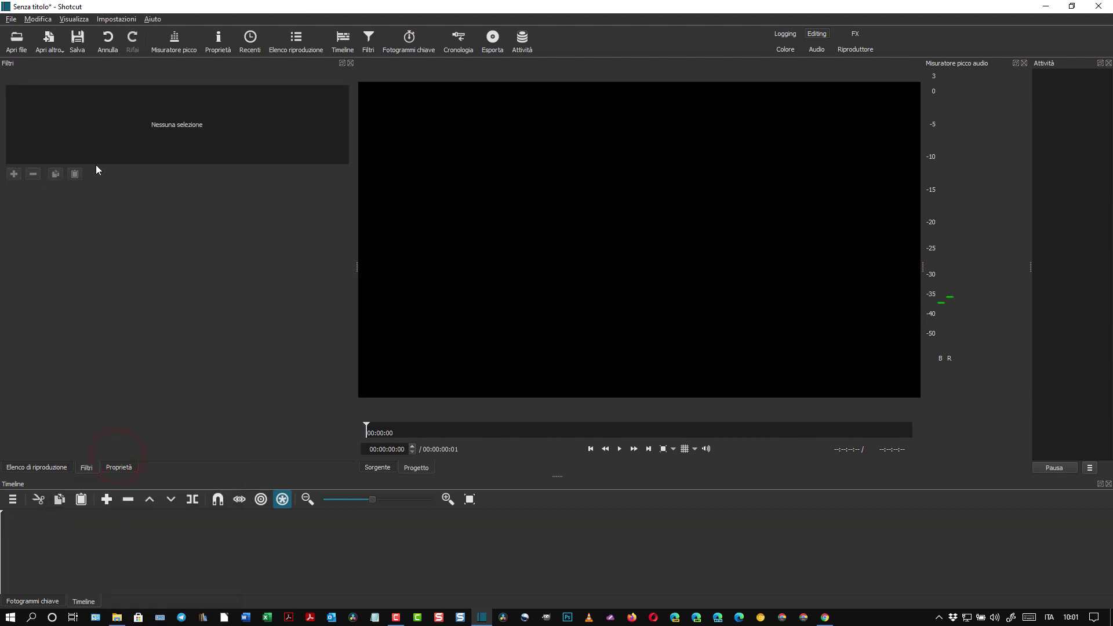
click(297, 42)
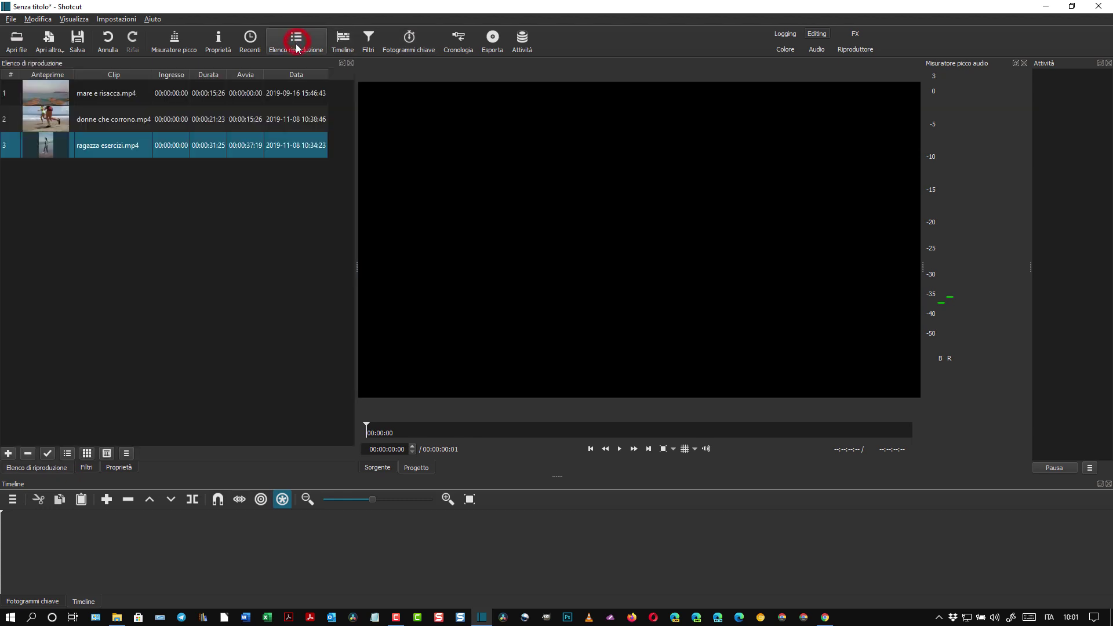
click(57, 111)
drag(72, 116, 163, 545)
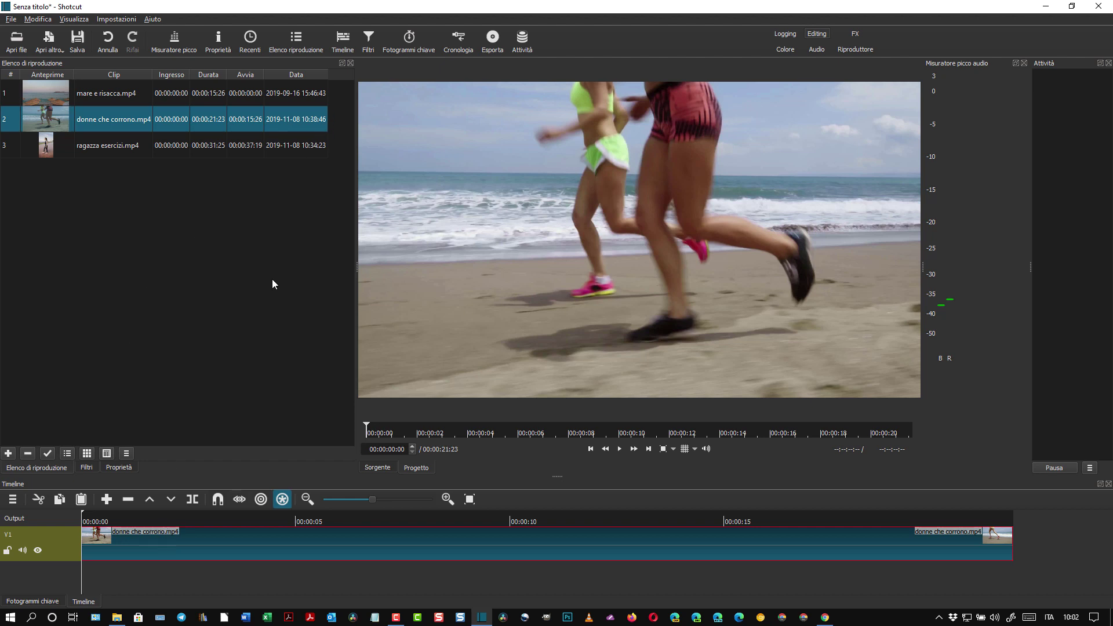
- Add the Text: Rich video filter to the donne che corrono.mp4 clip on V1
click(203, 546)
click(371, 43)
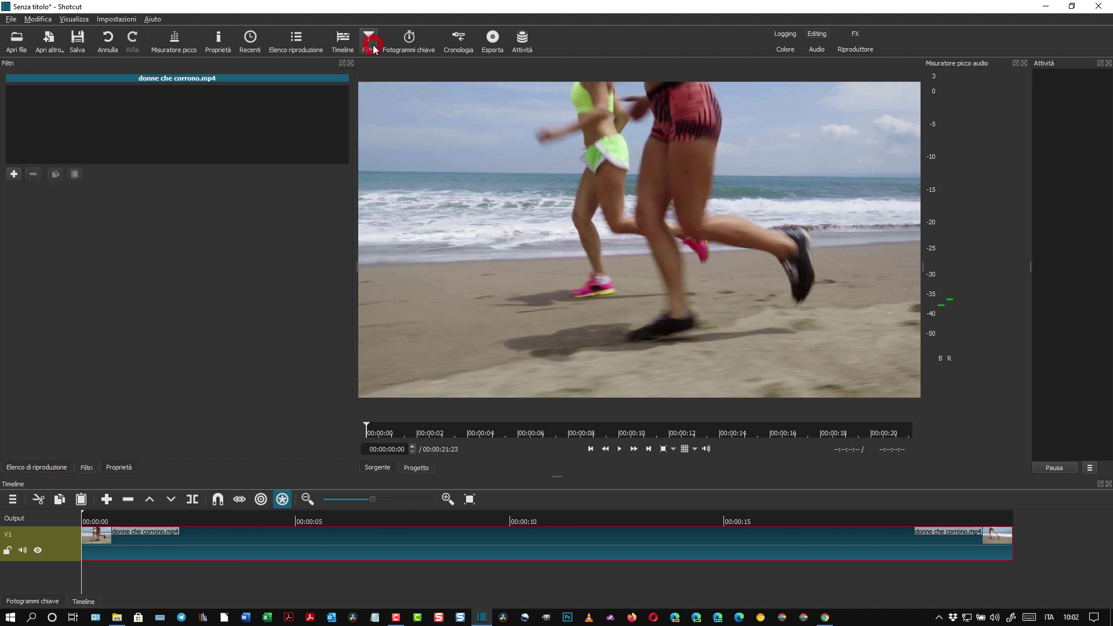
click(14, 173)
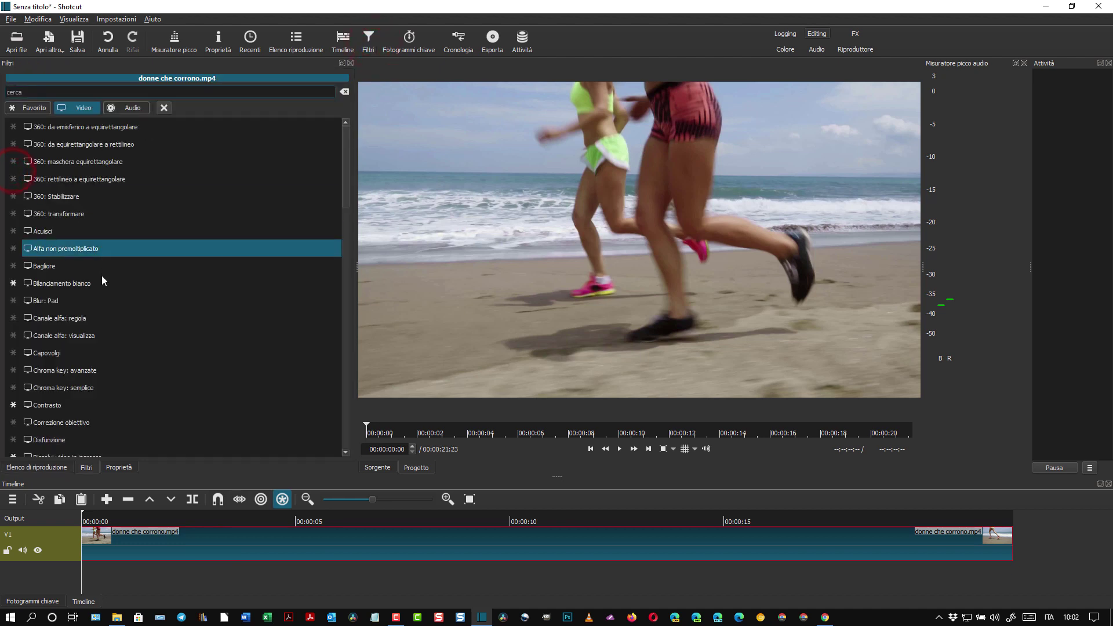
click(34, 109)
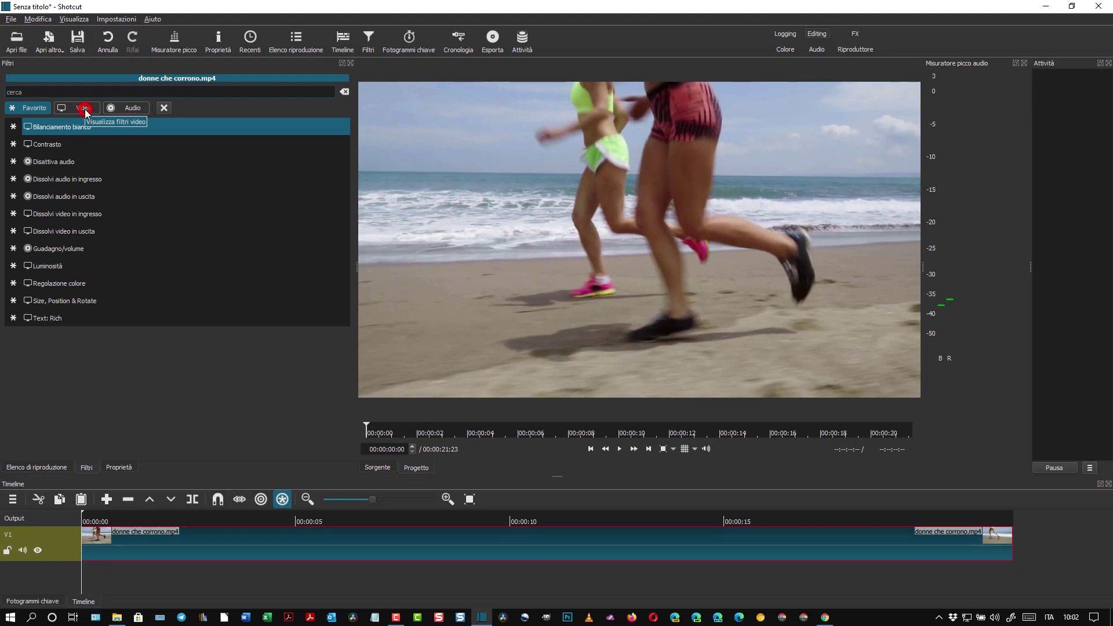
click(132, 169)
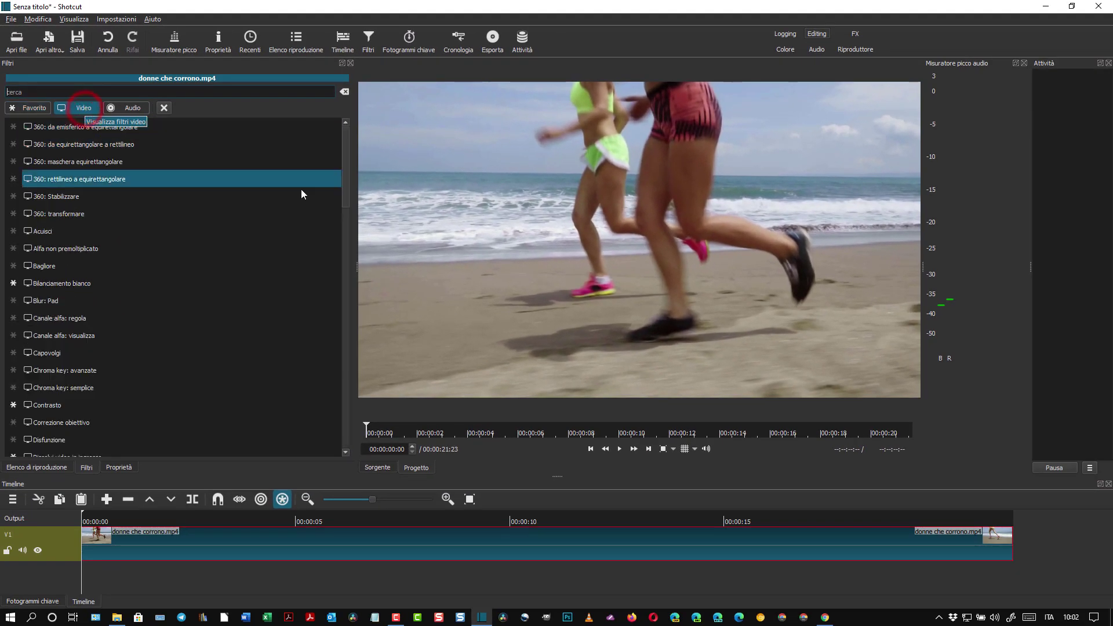
drag(346, 190, 349, 386)
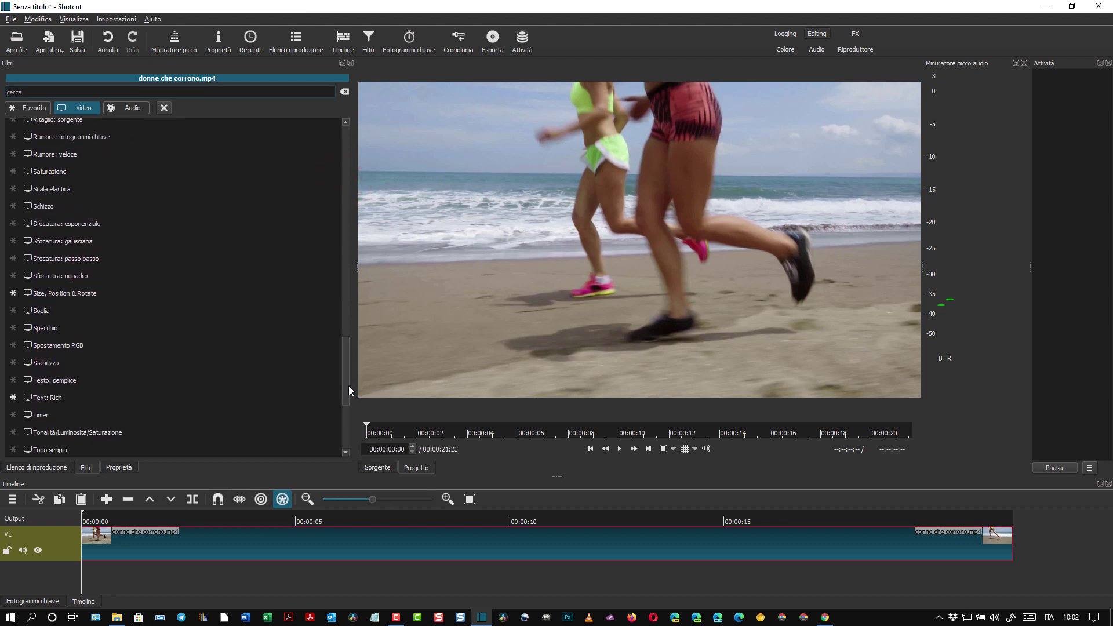
click(58, 398)
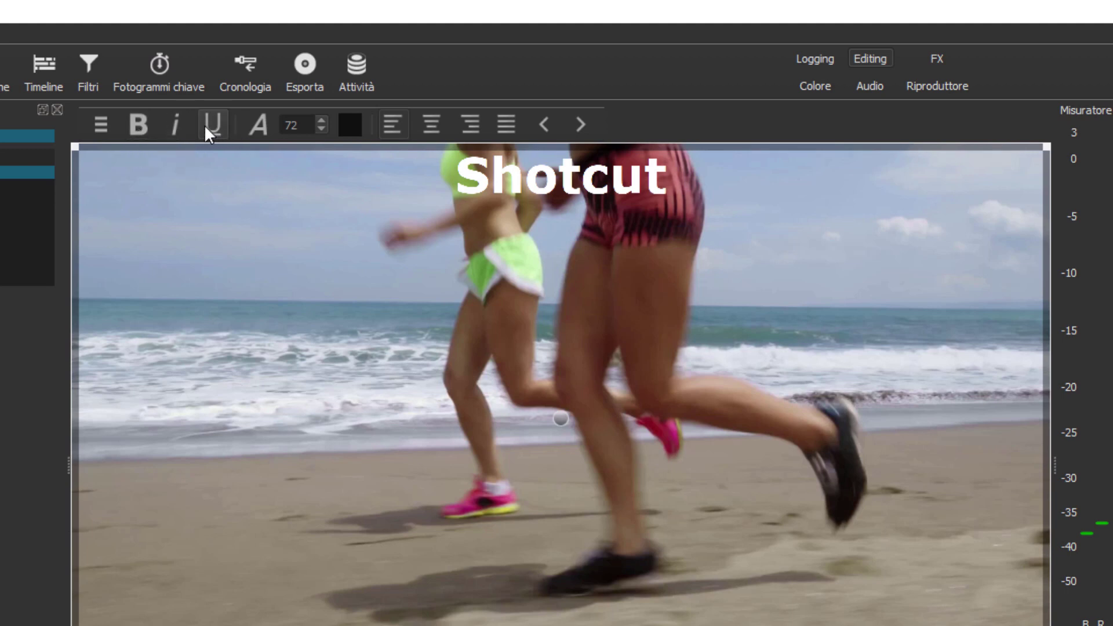
- Inspect the rich text editor's options menu, font settings and text colour settings without changing anything
click(102, 124)
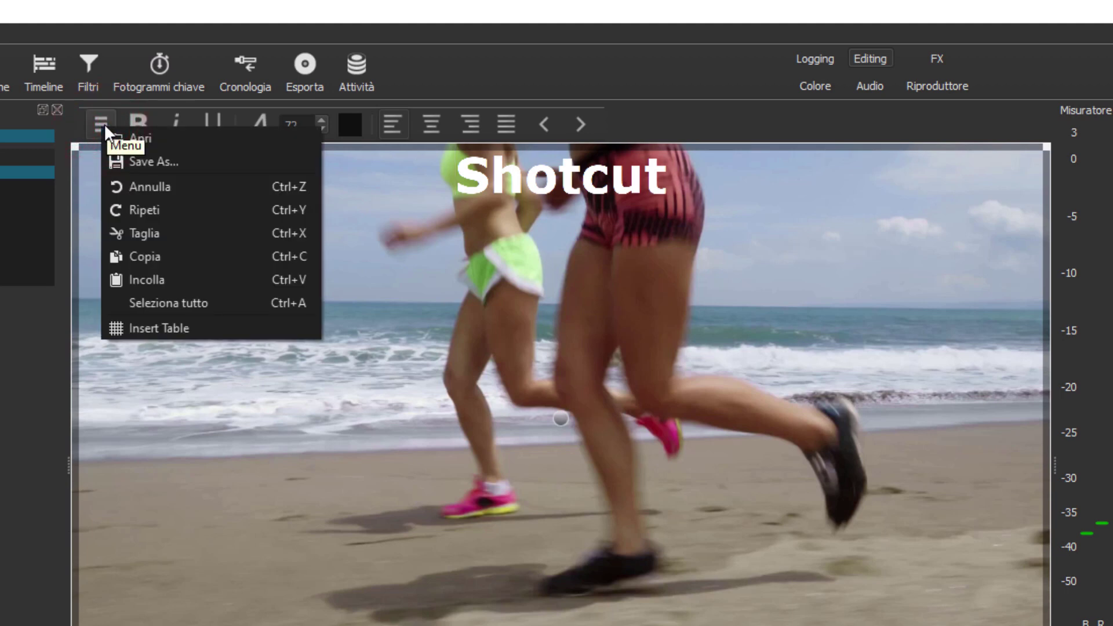
click(104, 123)
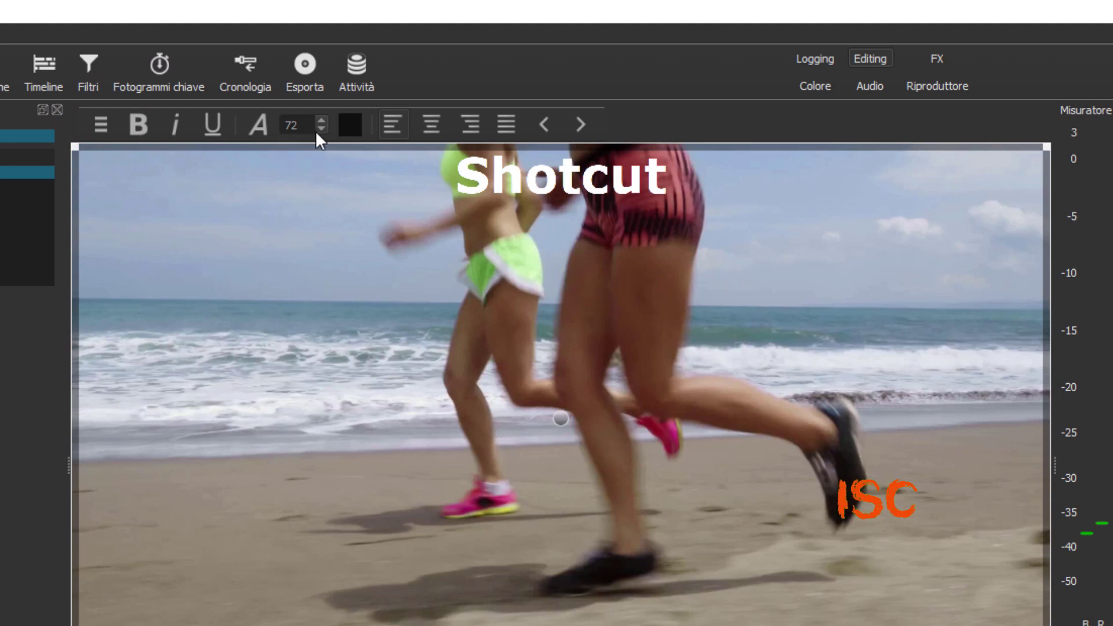
click(254, 126)
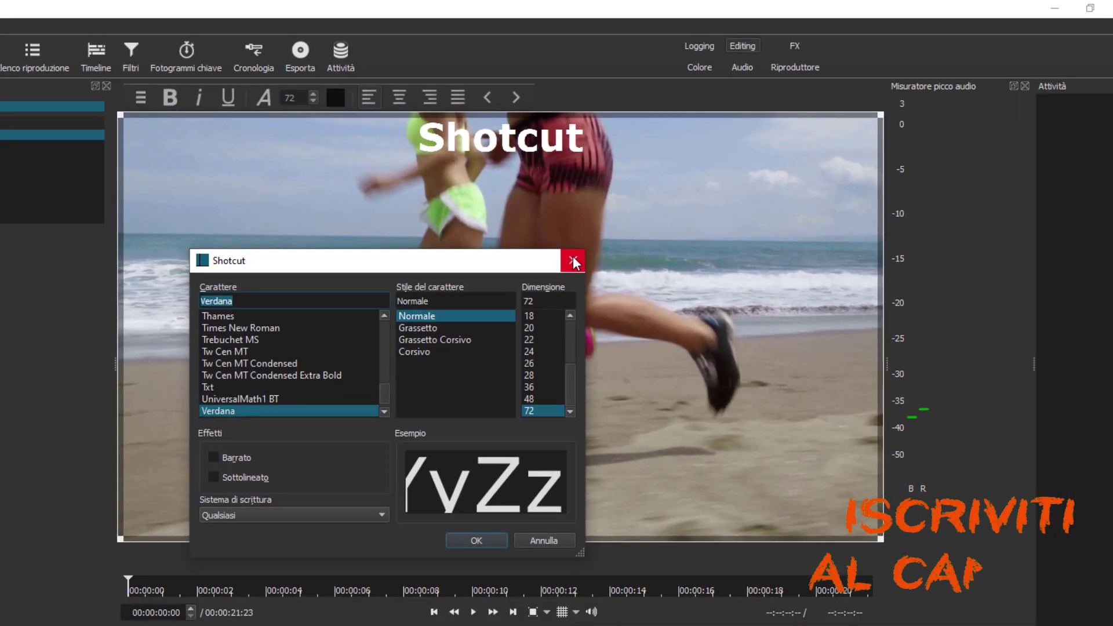
click(653, 333)
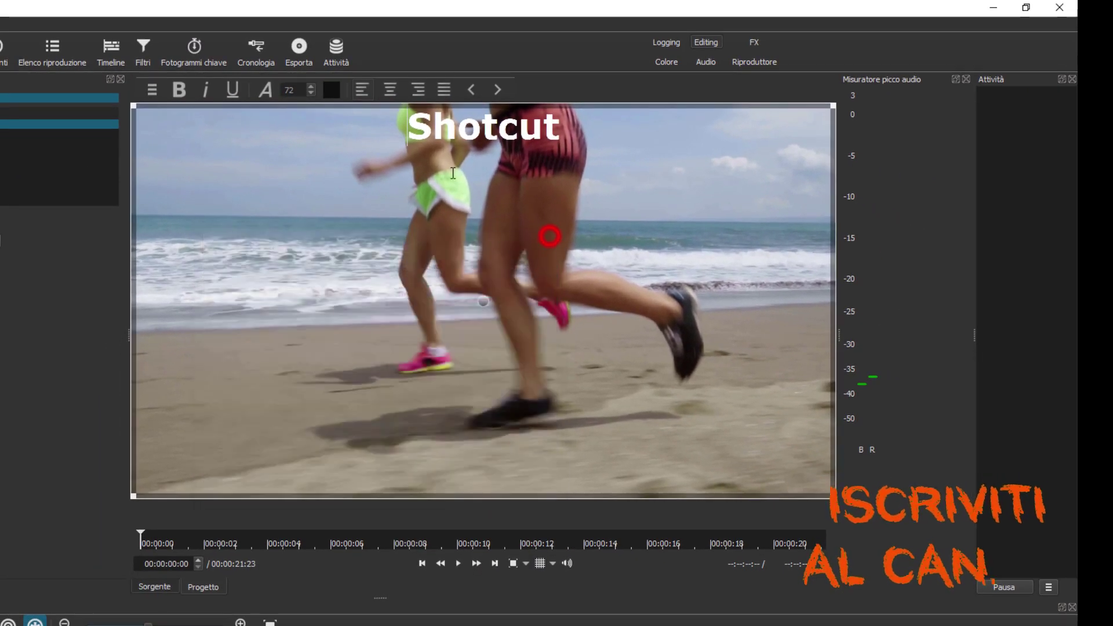
click(330, 90)
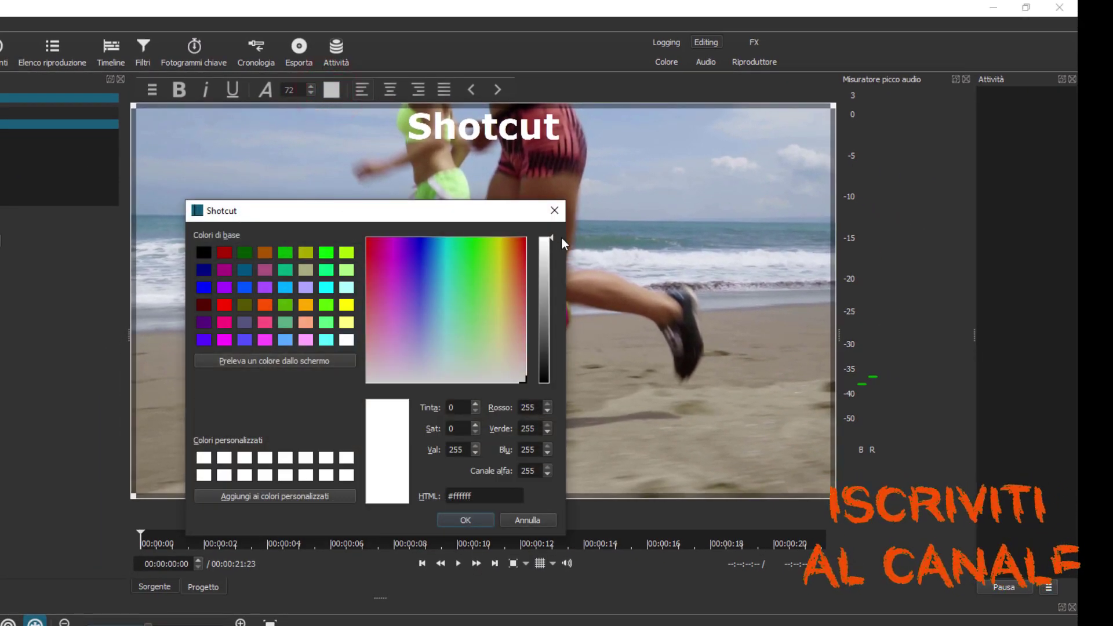
click(553, 212)
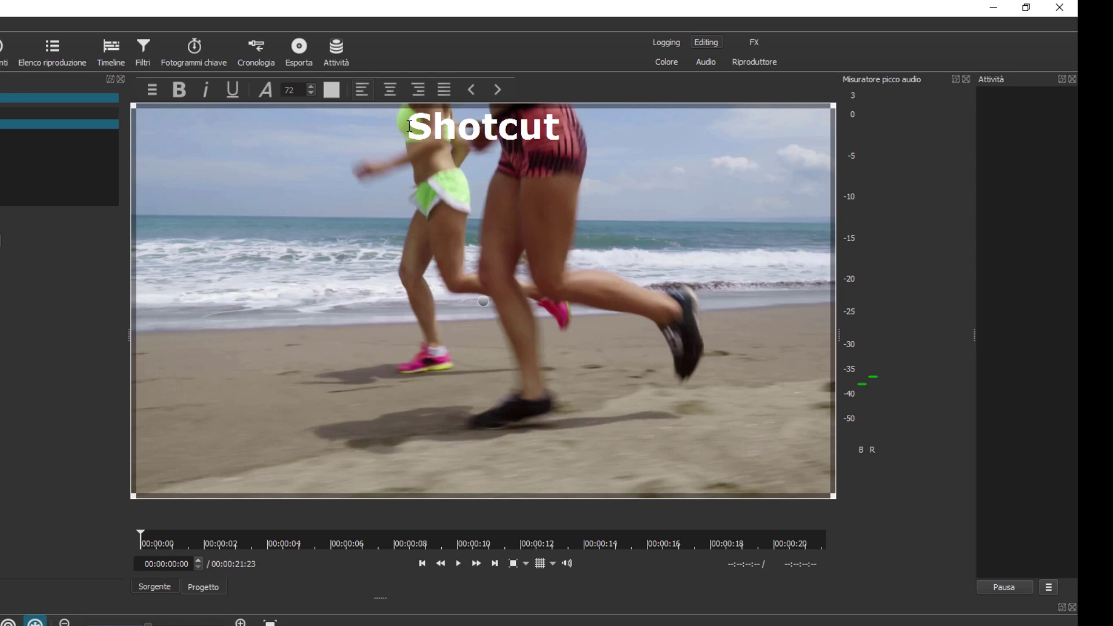
- Replace the default title text in the Text: Rich filter with "Testo di prova"
drag(409, 126, 560, 133)
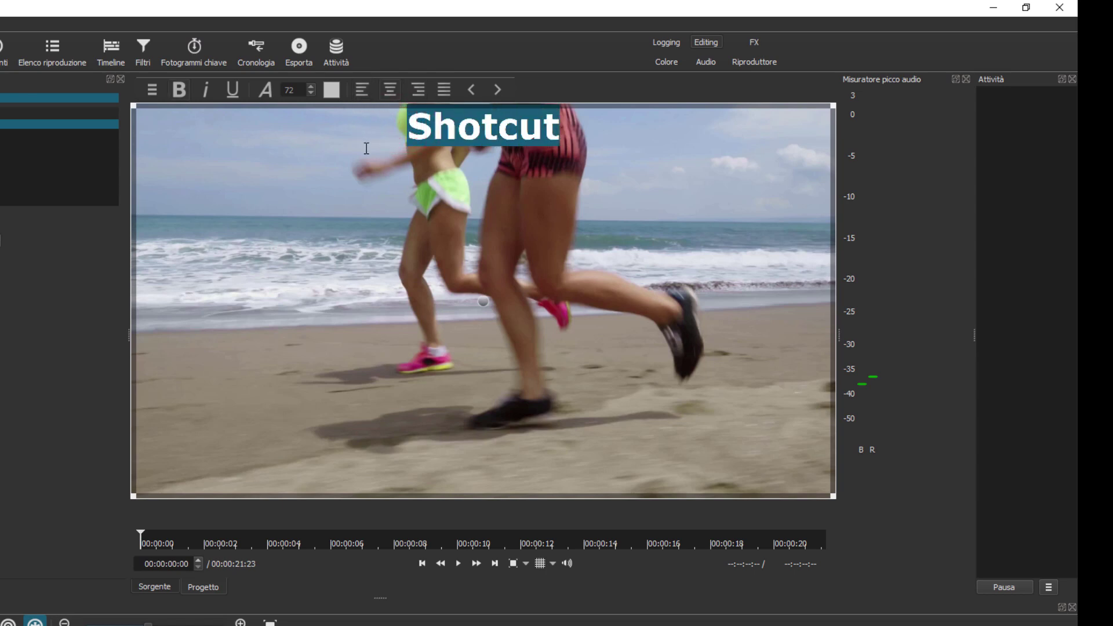
text(Te)
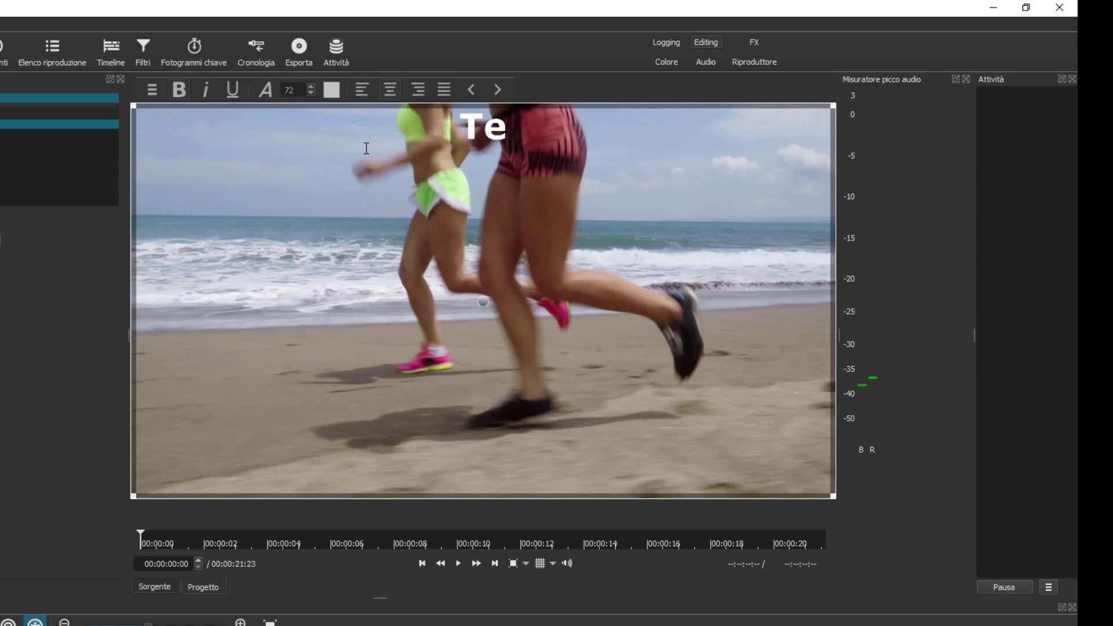
text(sto di prova)
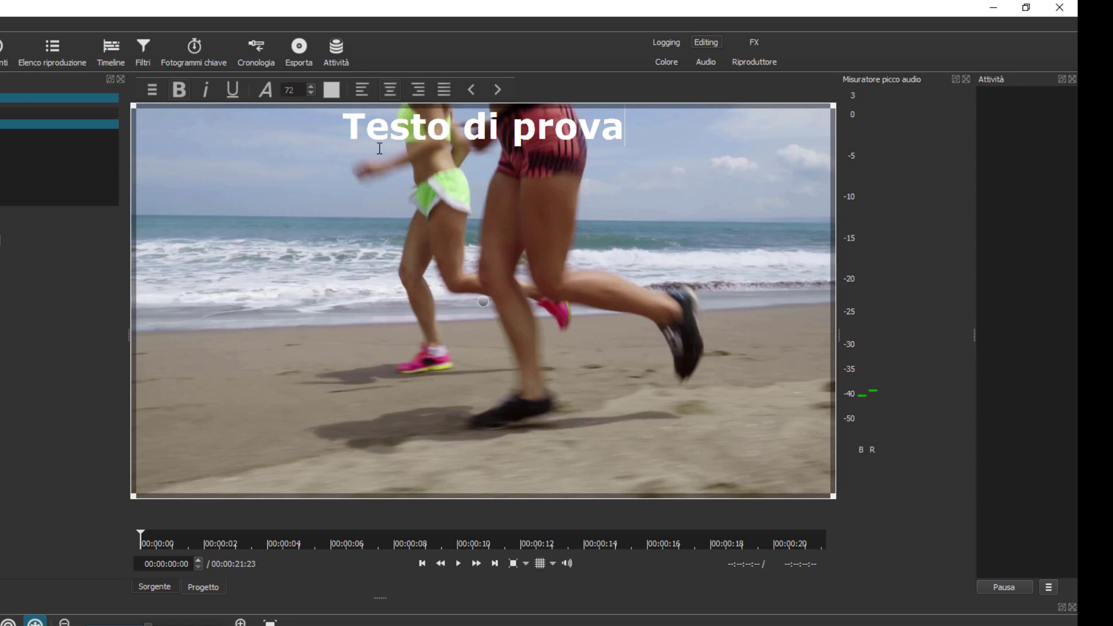
- Increase the text size of the whole "Testo di prova" title to 123
triple_click(350, 129)
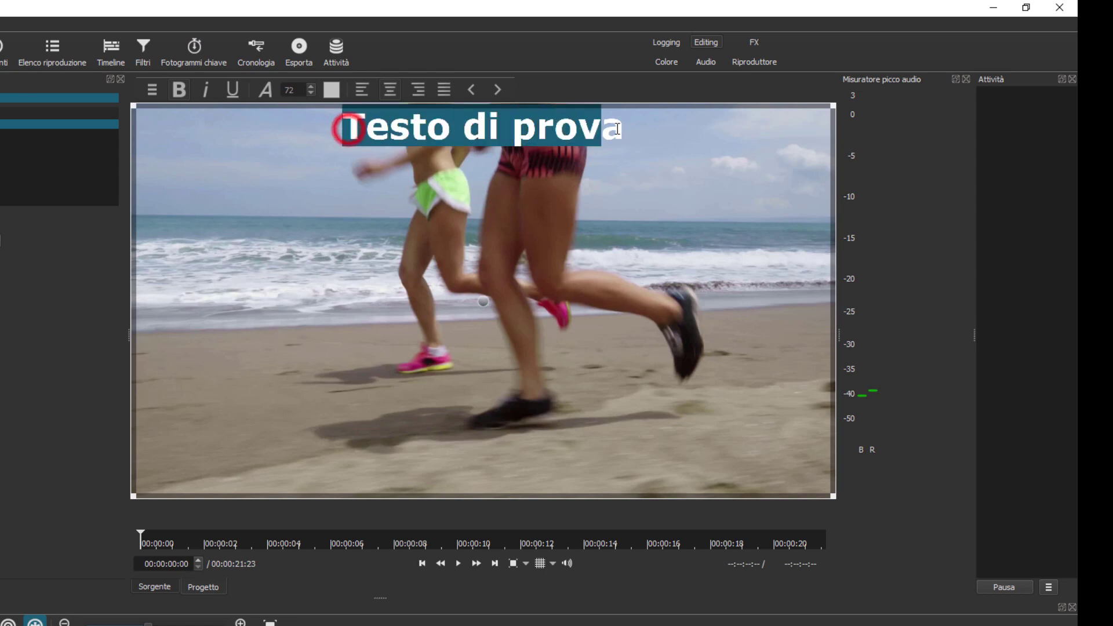
click(310, 91)
click(311, 92)
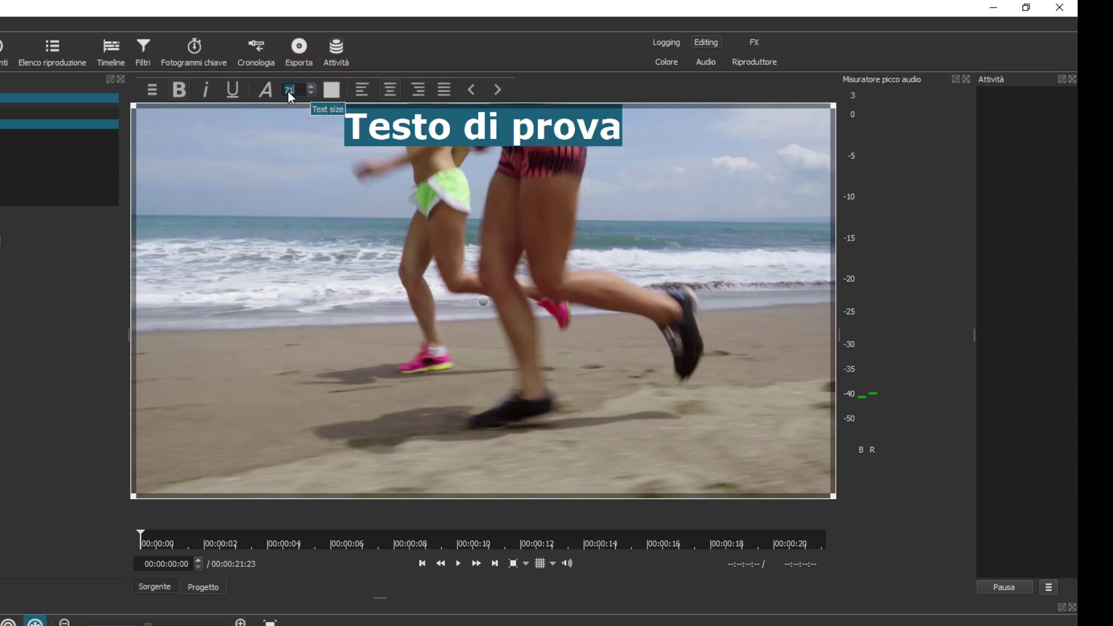
click(309, 89)
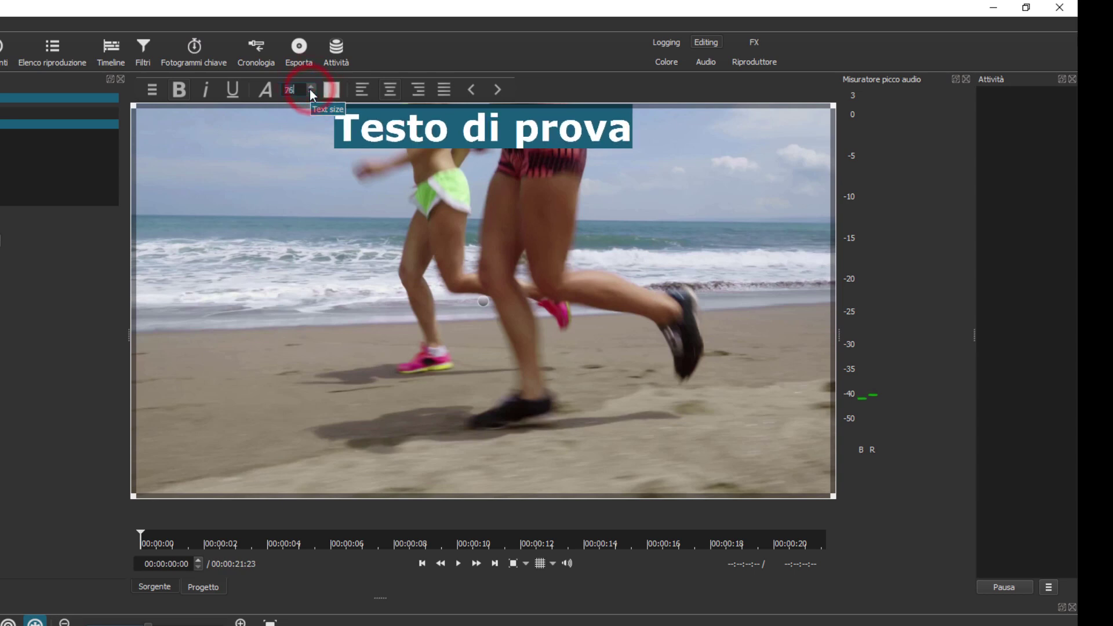
drag(311, 87, 316, 86)
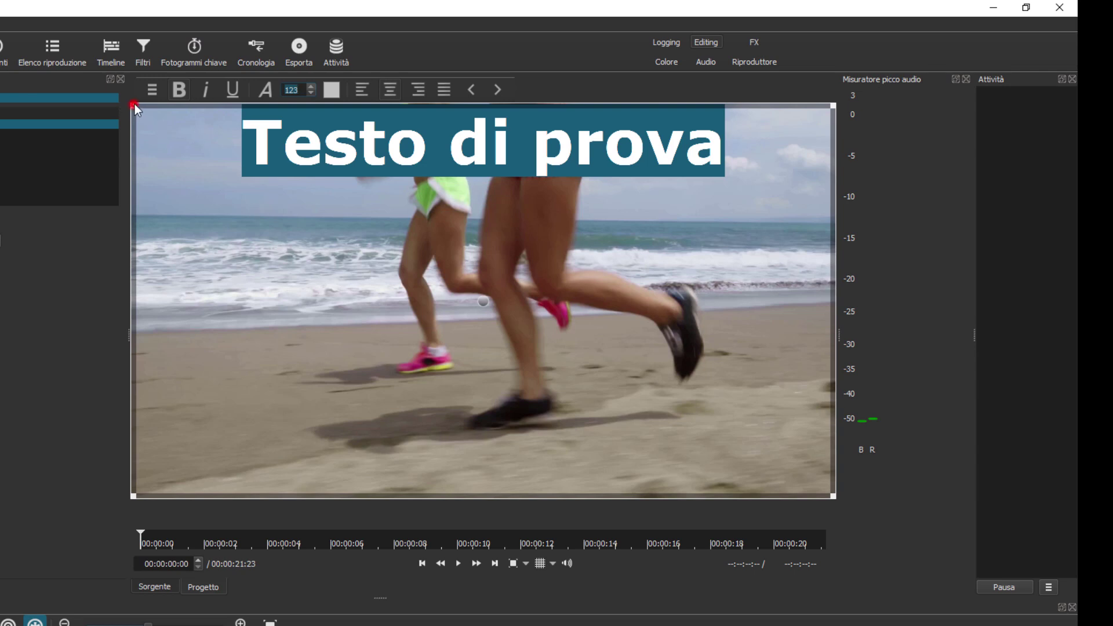
- Shrink the text box from both upper corners and move it to roughly the middle of the frame
drag(134, 106, 178, 168)
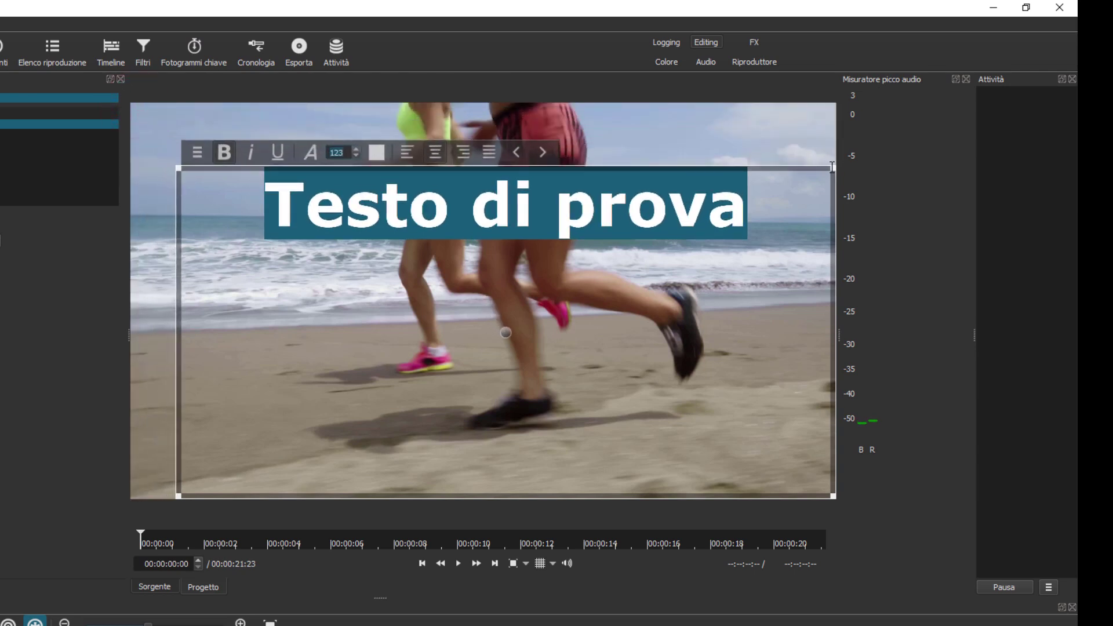
click(828, 170)
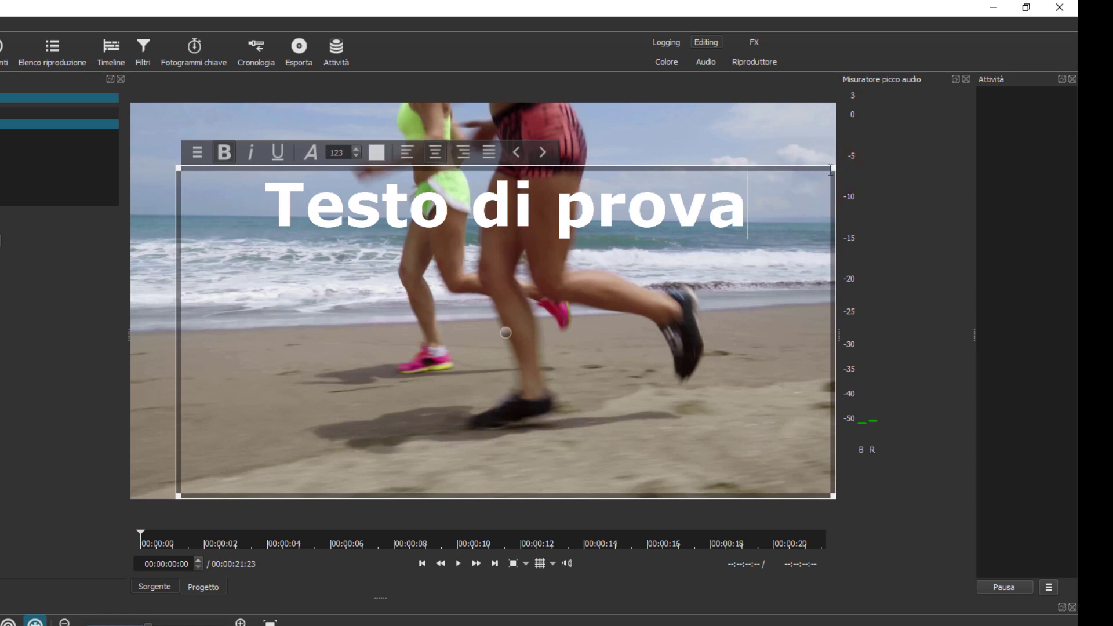
drag(825, 174, 713, 207)
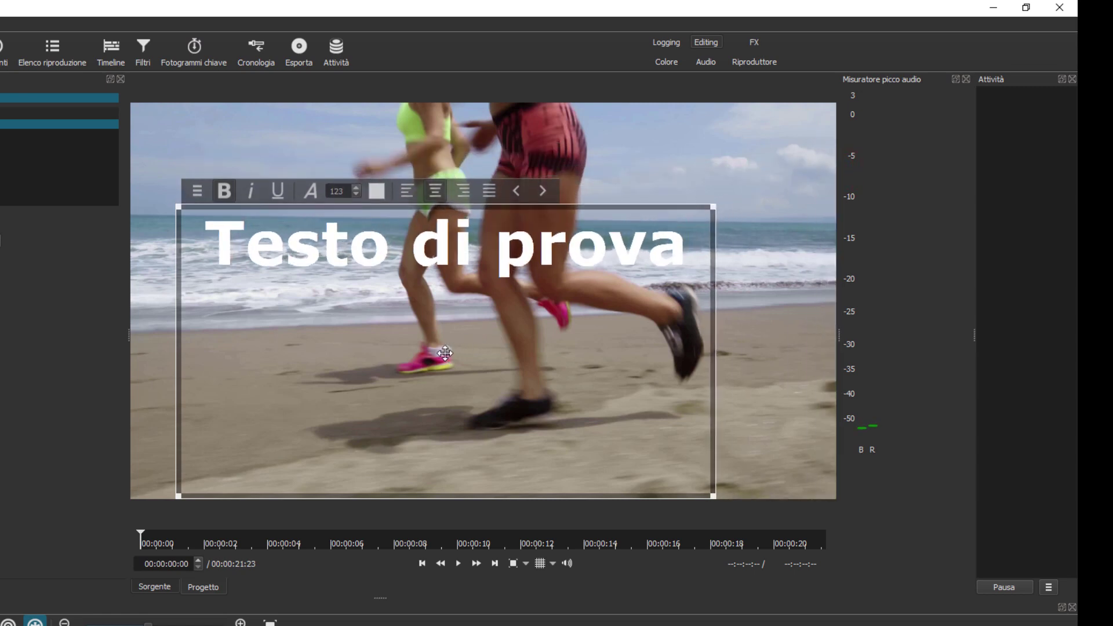
drag(449, 358, 501, 337)
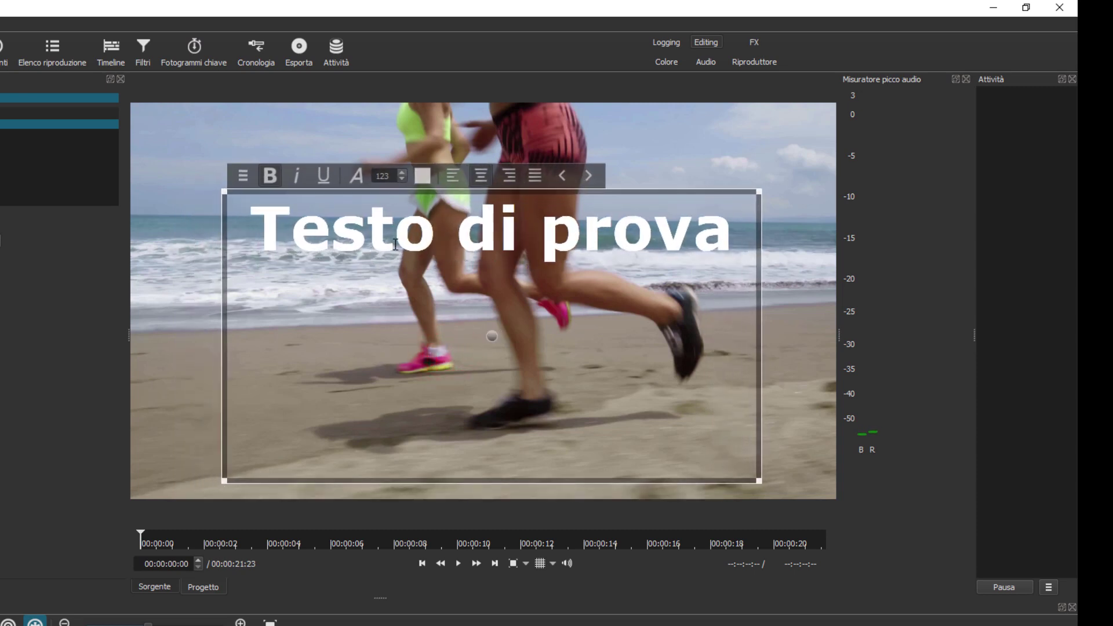
- Format the letter "T" of "Testo" in Times New Roman and colour it dark red
drag(251, 229, 293, 234)
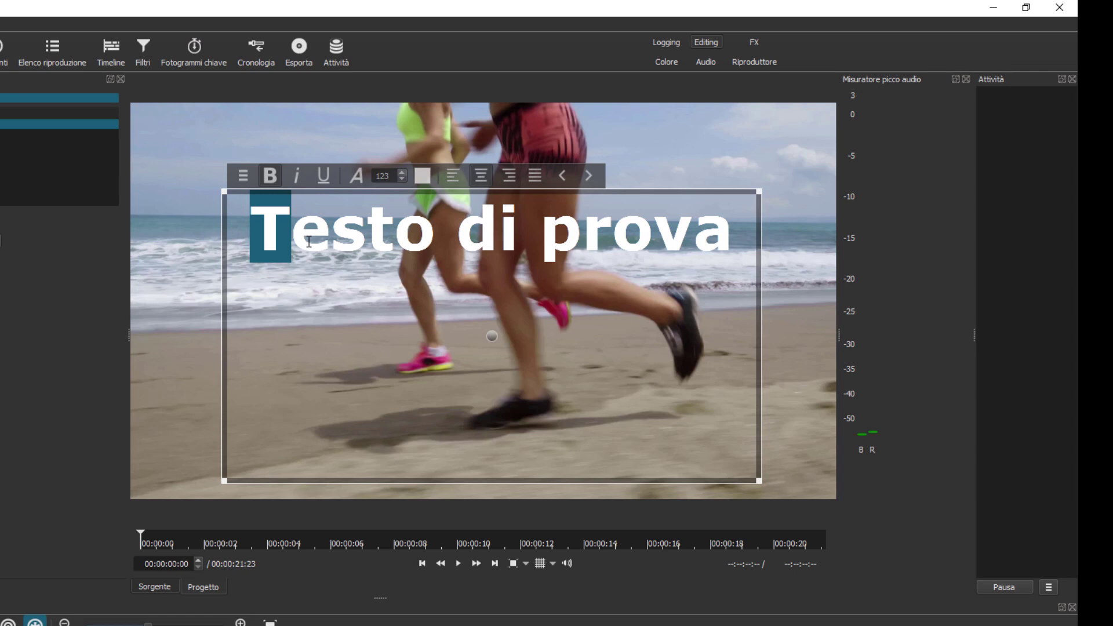
click(360, 179)
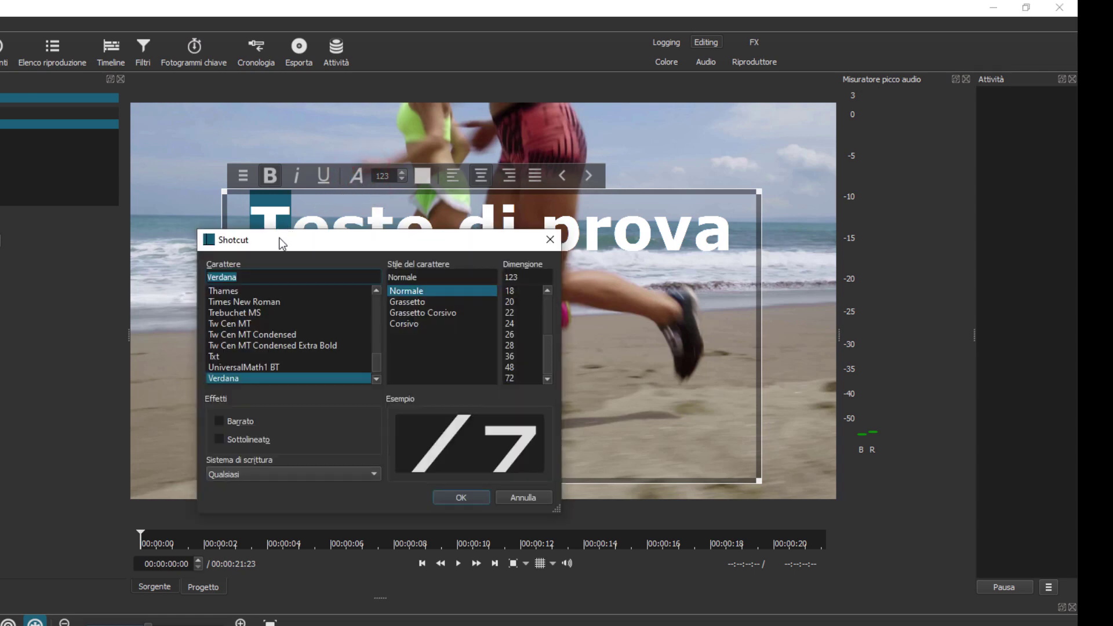
click(246, 303)
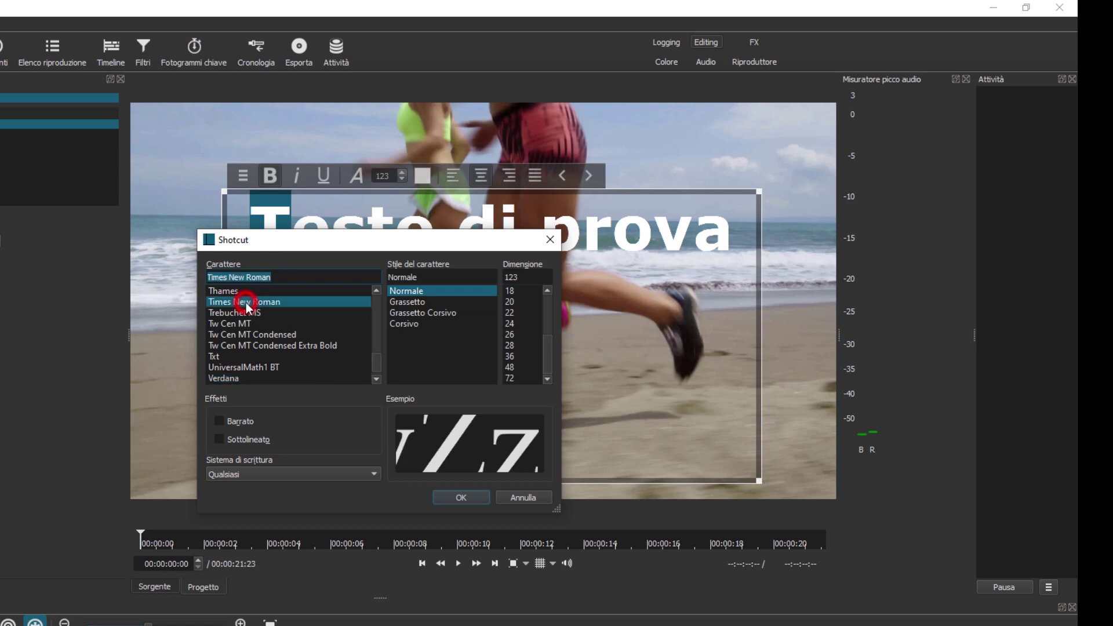
click(459, 499)
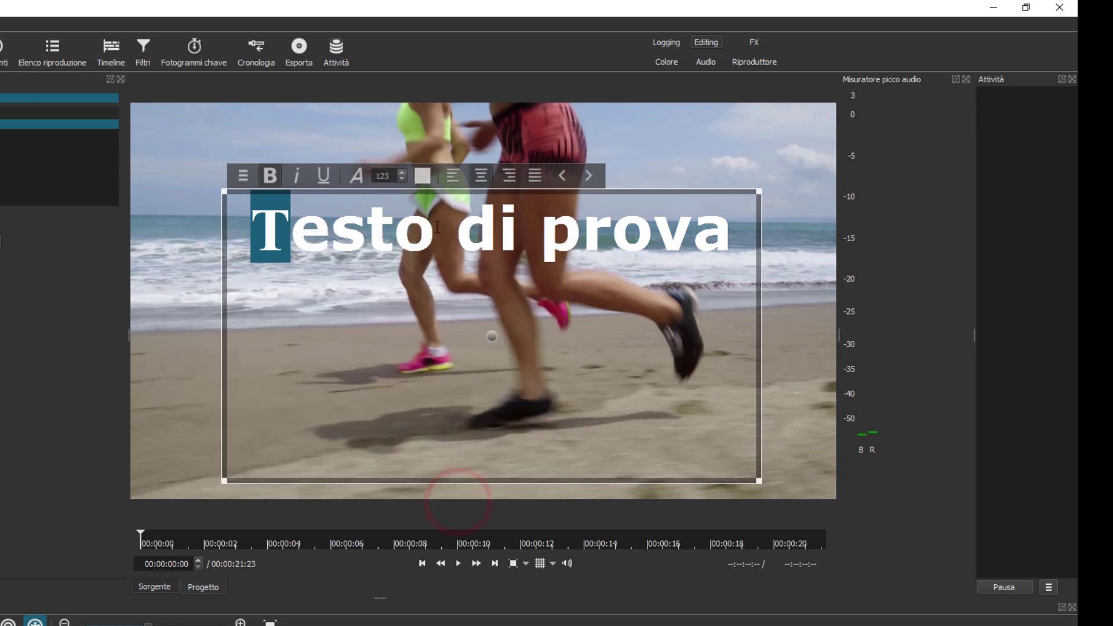
click(422, 176)
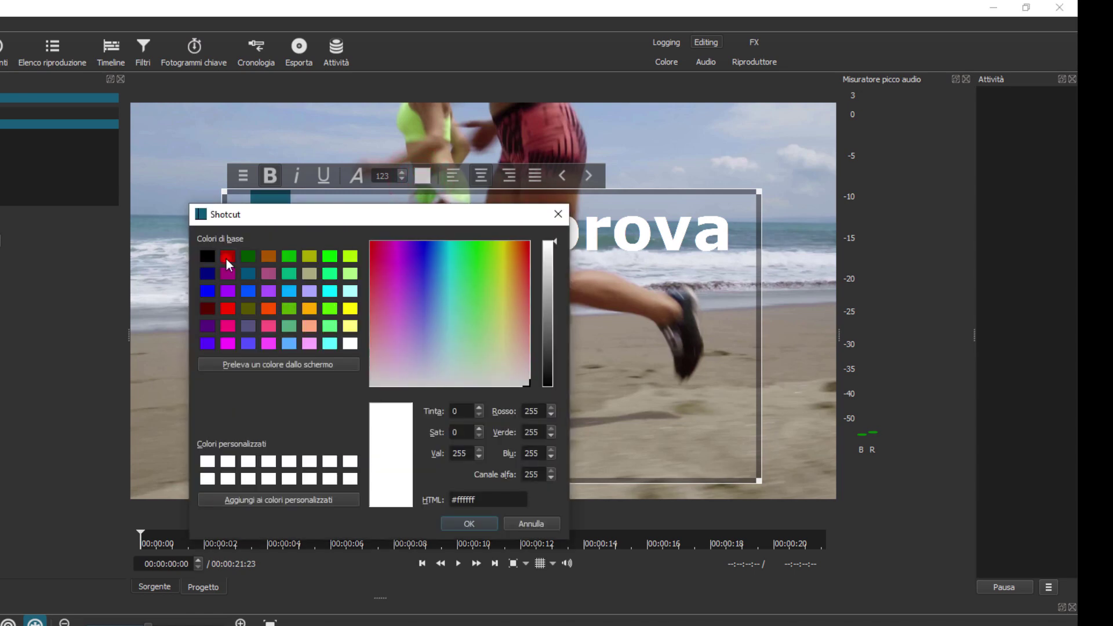
click(226, 258)
click(486, 524)
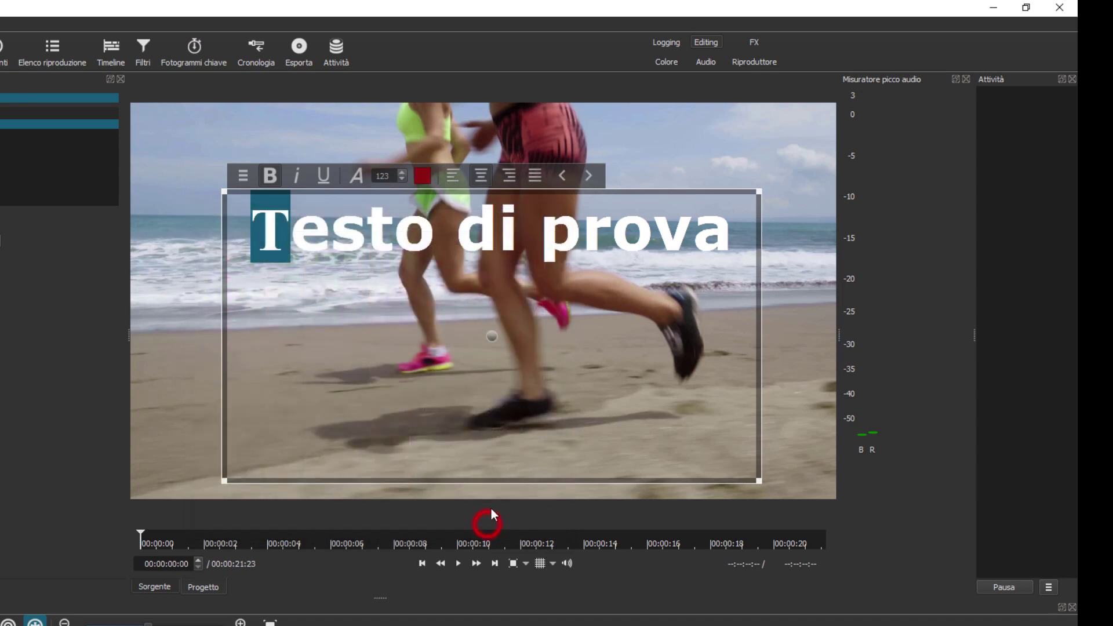
click(288, 231)
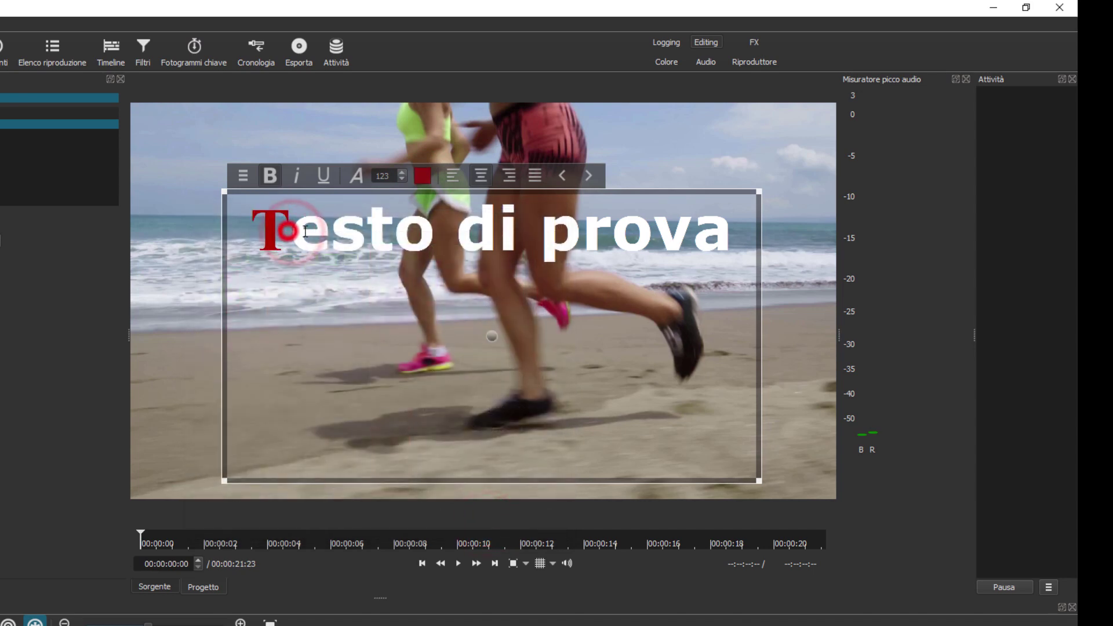
- Format the letter "e" of "Testo" in Trebuchet MS and colour it orange
drag(306, 231, 331, 232)
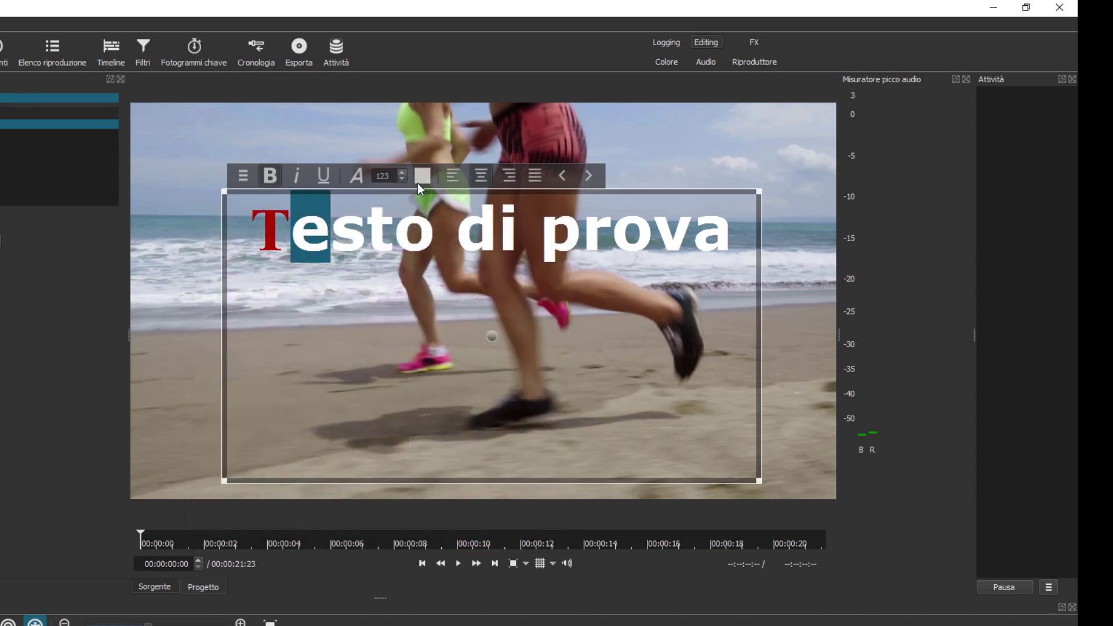
click(356, 176)
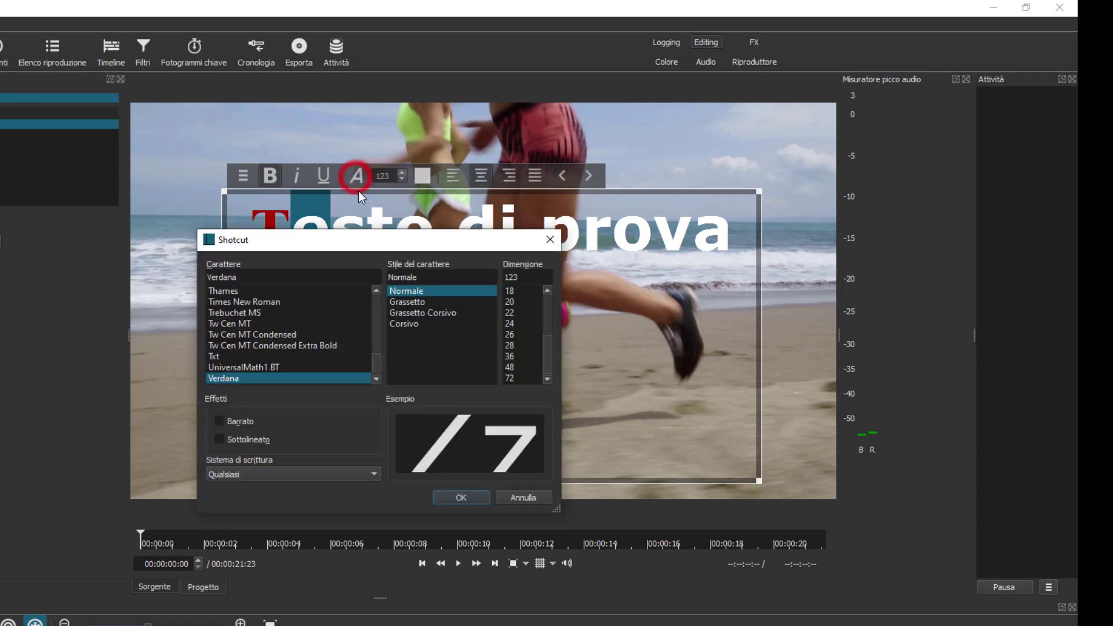
click(235, 313)
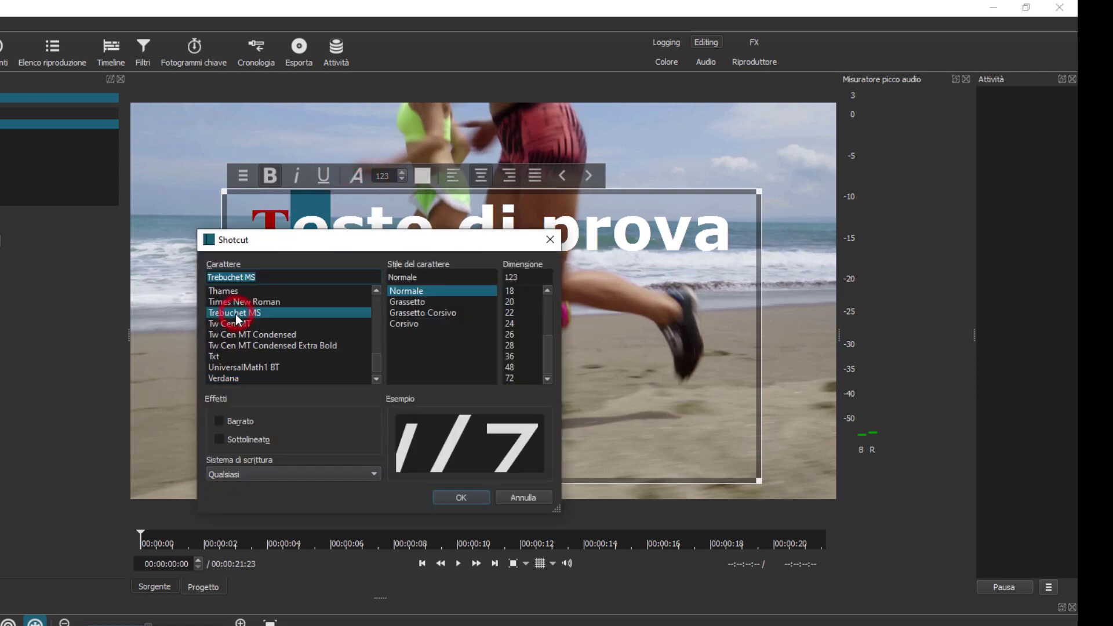
click(461, 497)
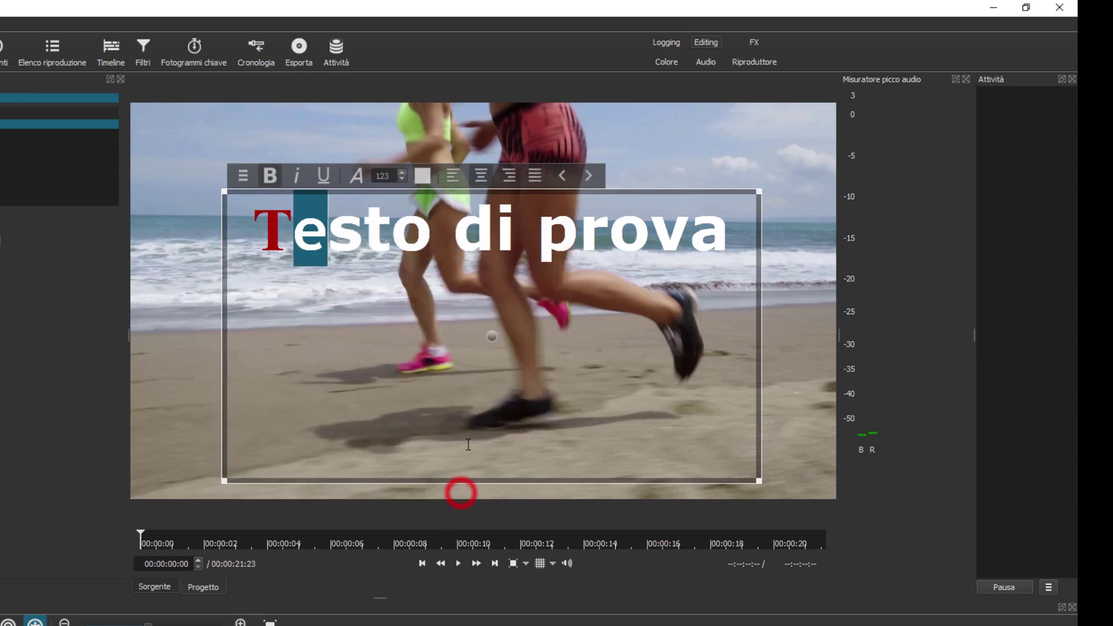
click(427, 179)
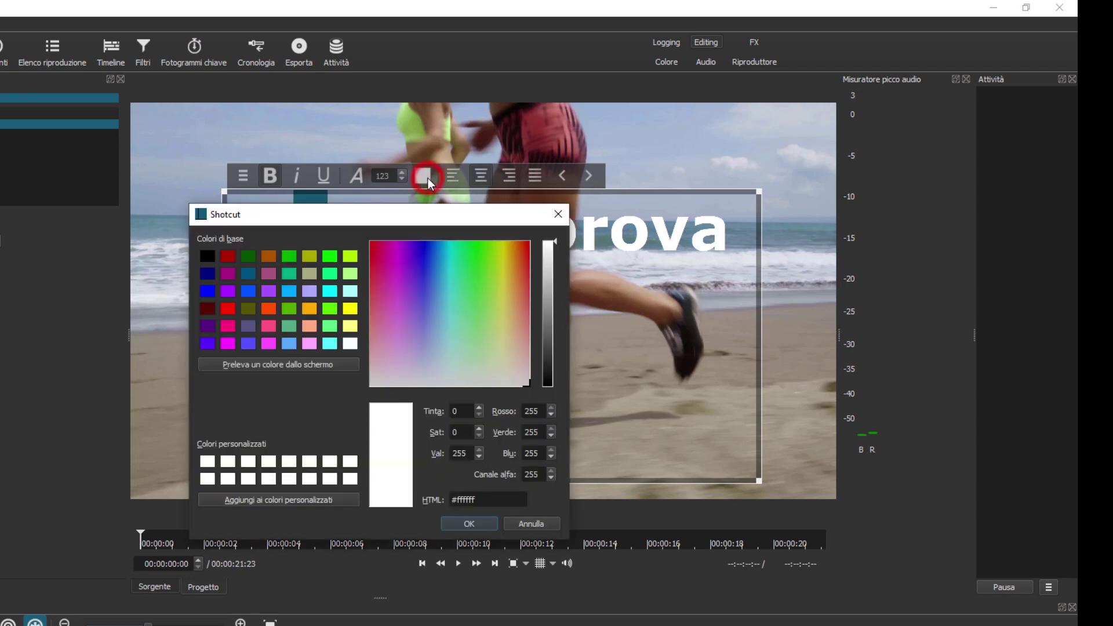
click(311, 309)
click(457, 524)
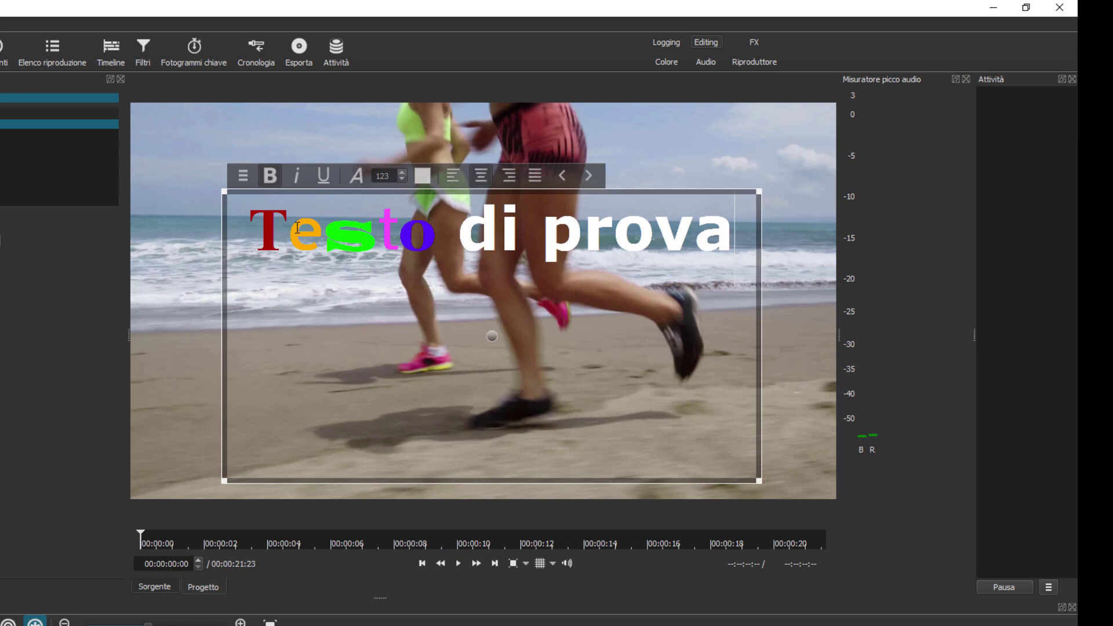
- Try left alignment on the whole "Testo di prova" title and restore its centre alignment
drag(259, 220, 734, 230)
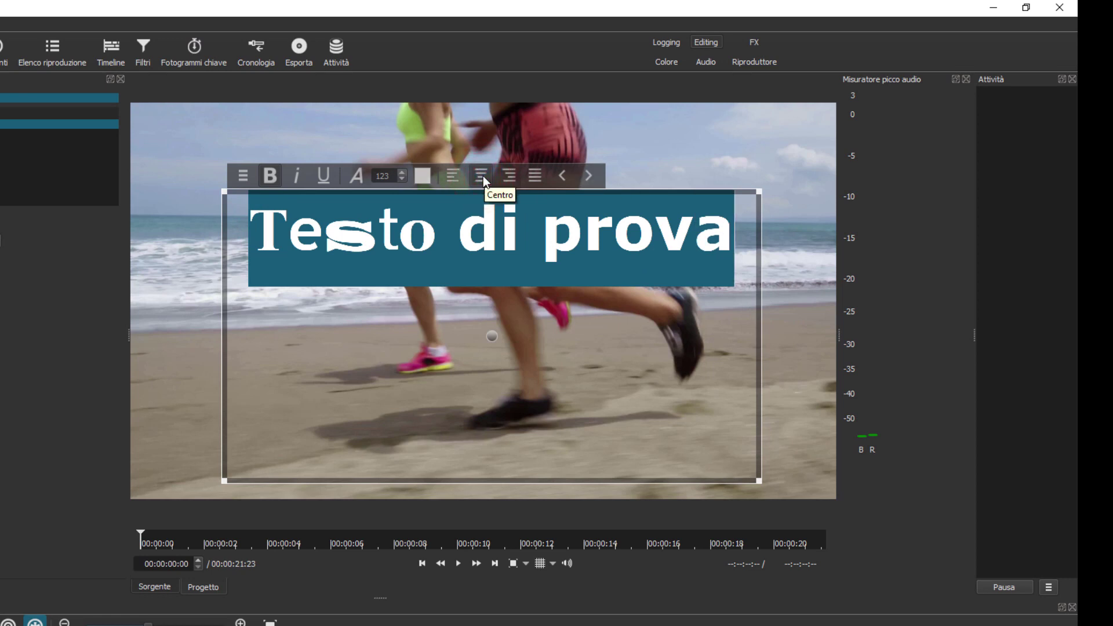
click(452, 175)
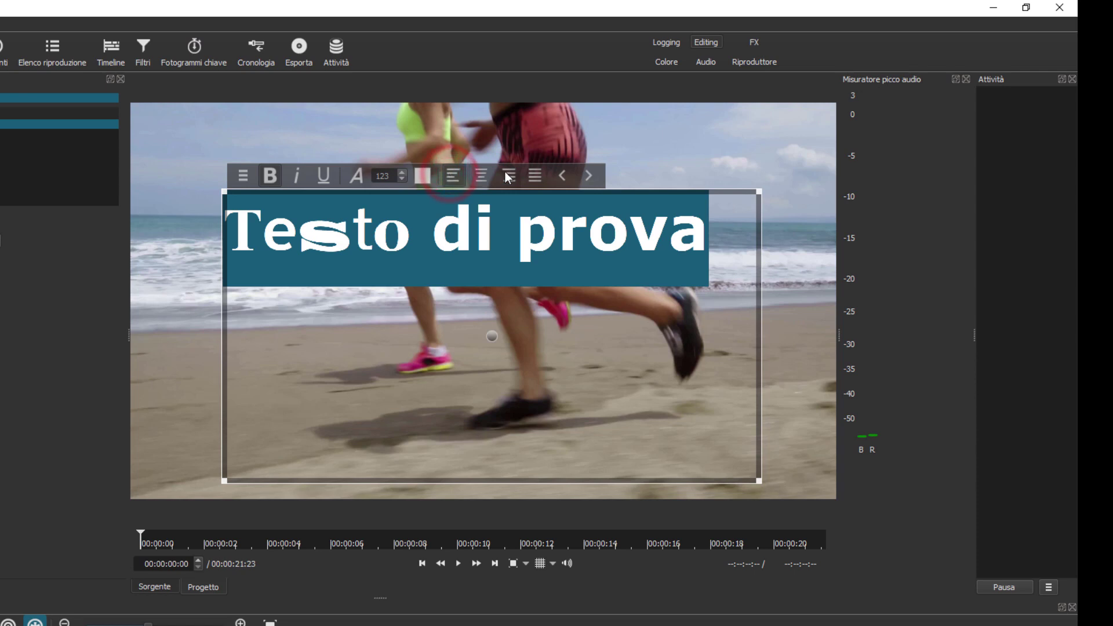
click(481, 175)
click(480, 176)
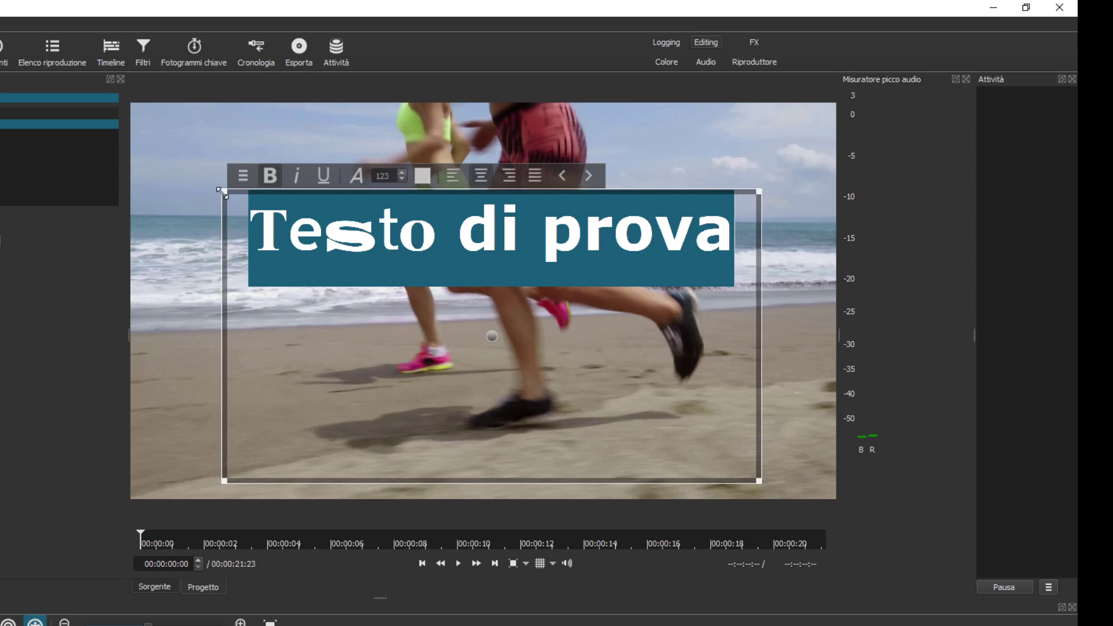
- Shrink the text box to about 1382 x 302 and place it low in the frame at about 336, 736
drag(222, 192, 260, 387)
click(563, 349)
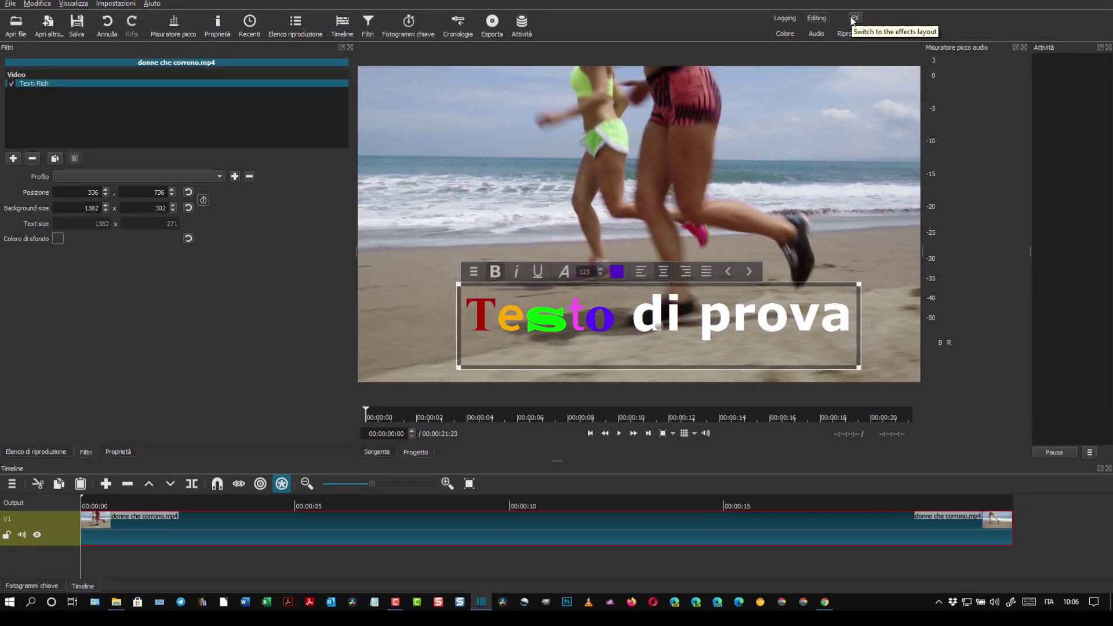
- Switch the workspace to the FX effects layout
click(854, 19)
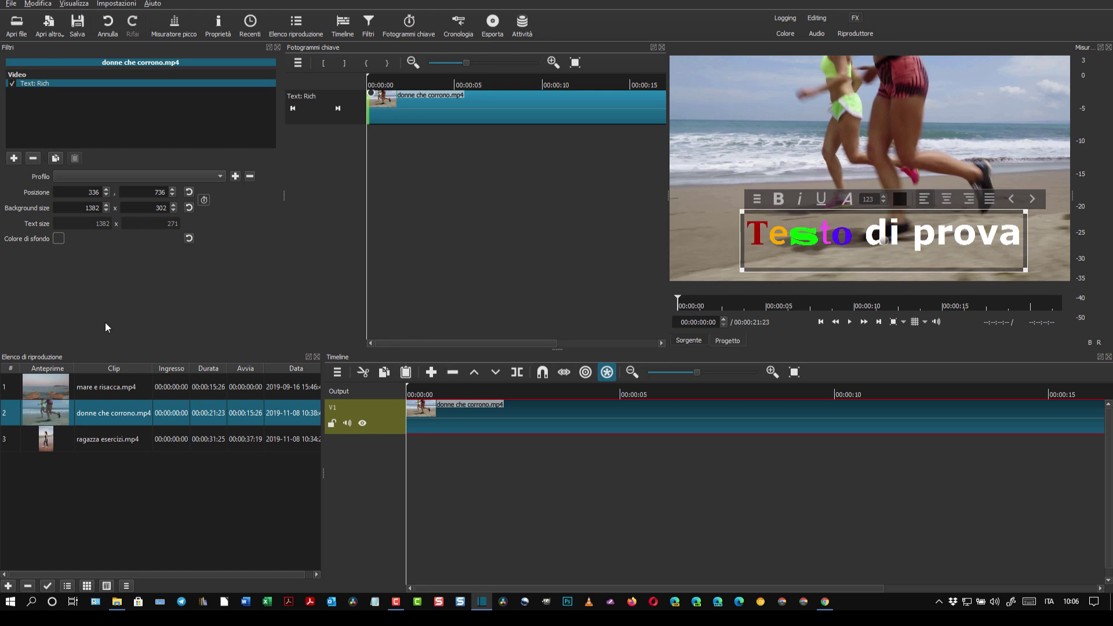
- Move the title out past the frame's left edge to about -1375, 753 and enable position and size keyframes at the clip start
drag(865, 243, 520, 246)
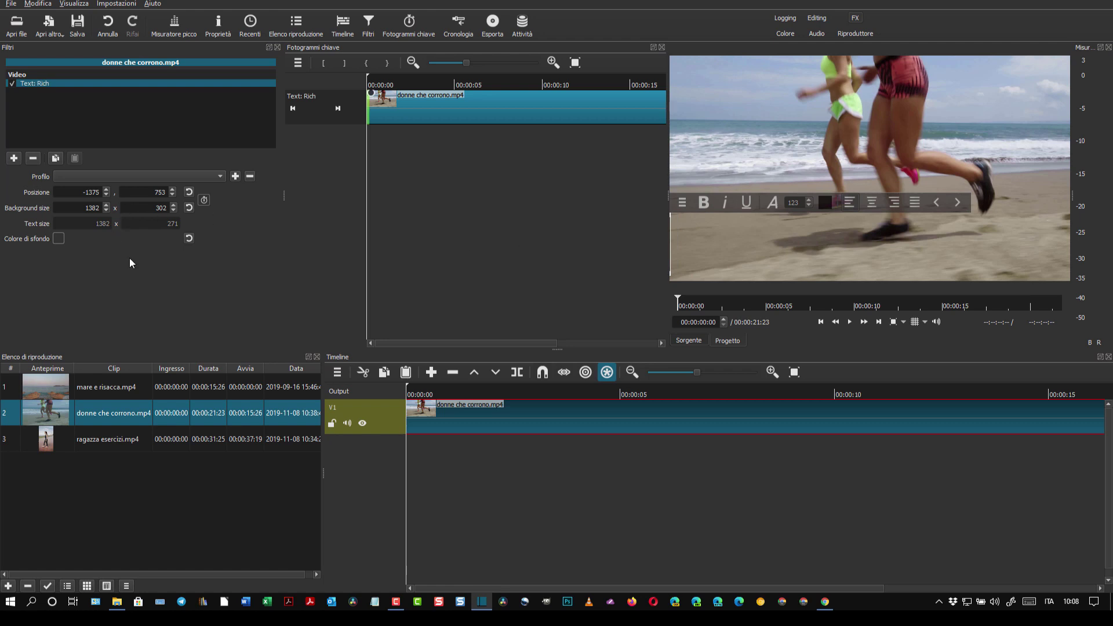
click(205, 200)
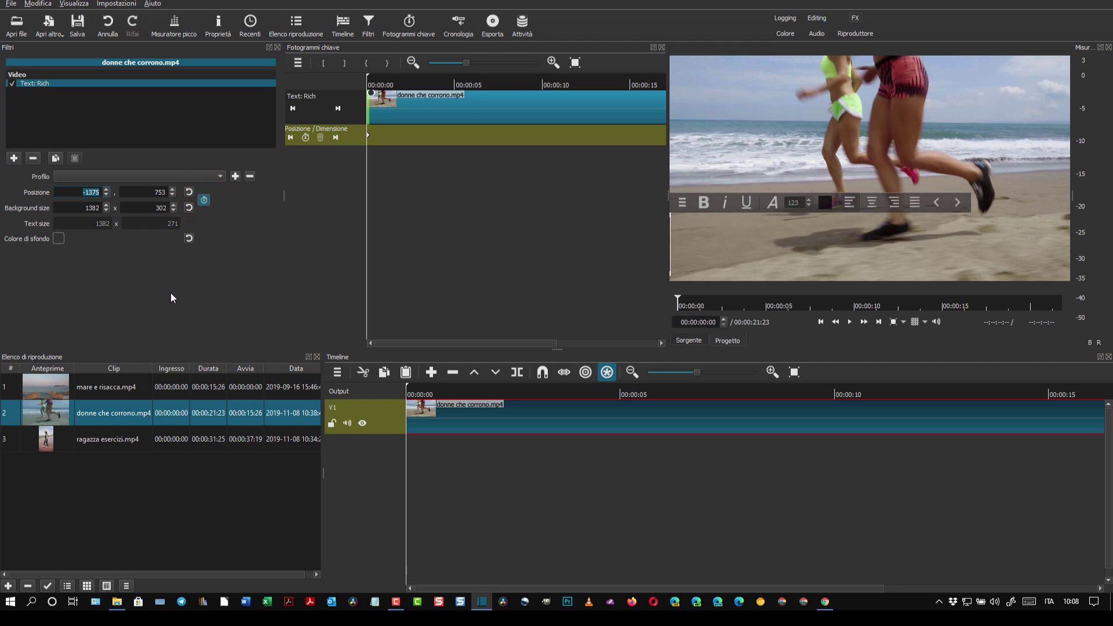
- Add a position keyframe at about 10:04 that brings the title into the frame at about 217, 750
click(406, 388)
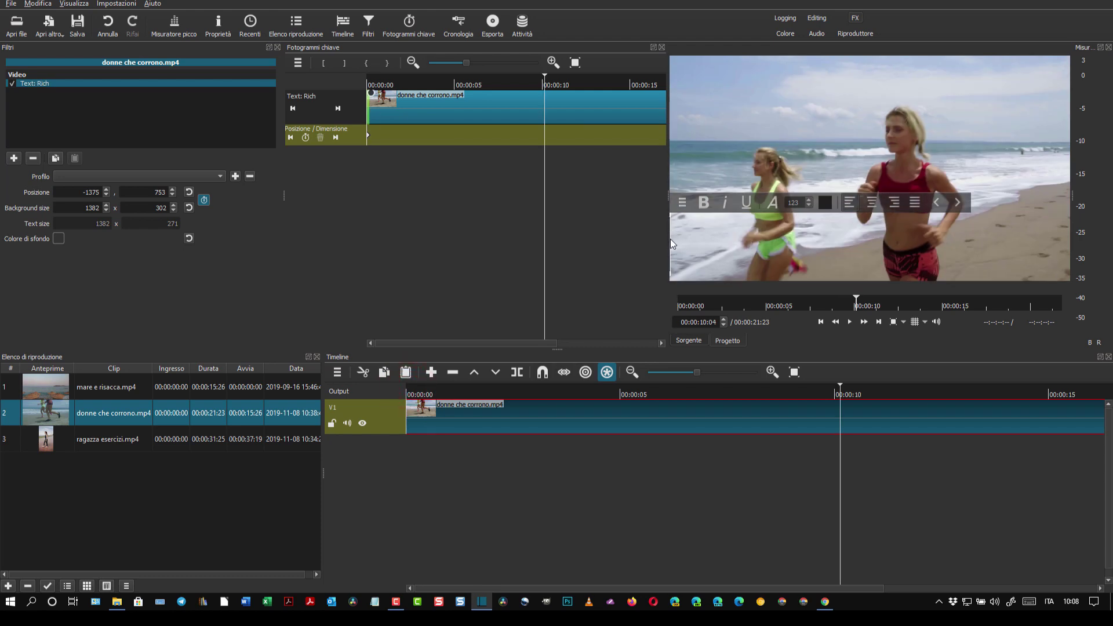
click(97, 192)
key(BackSpace)
text(303)
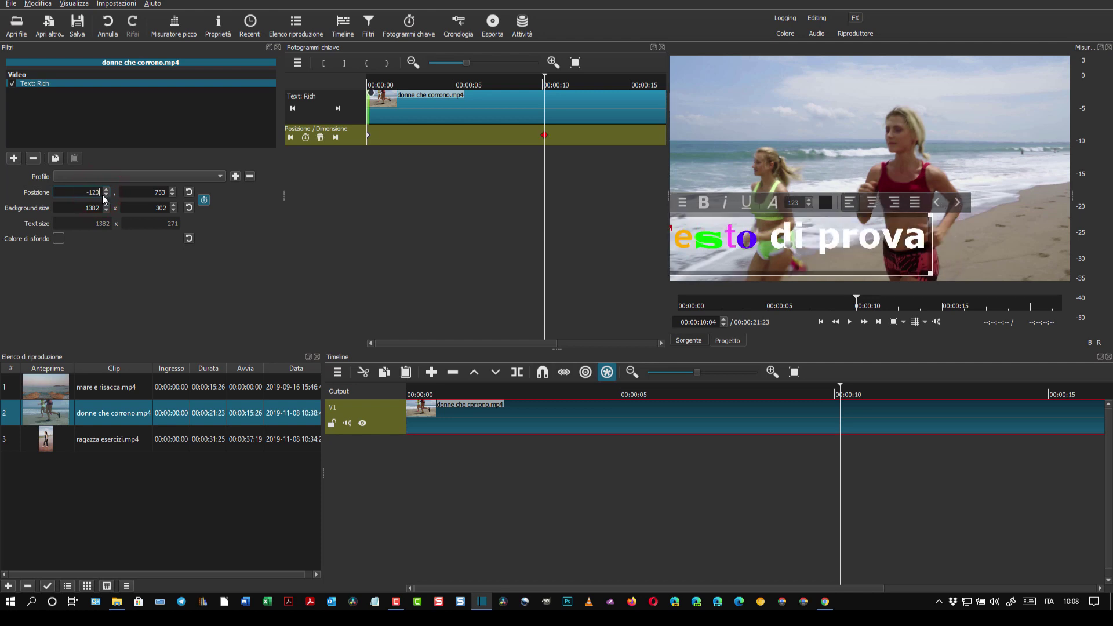
key(Left)
key(Left)
key(Left)
key(BackSpace)
key(ctrl+a)
text(217)
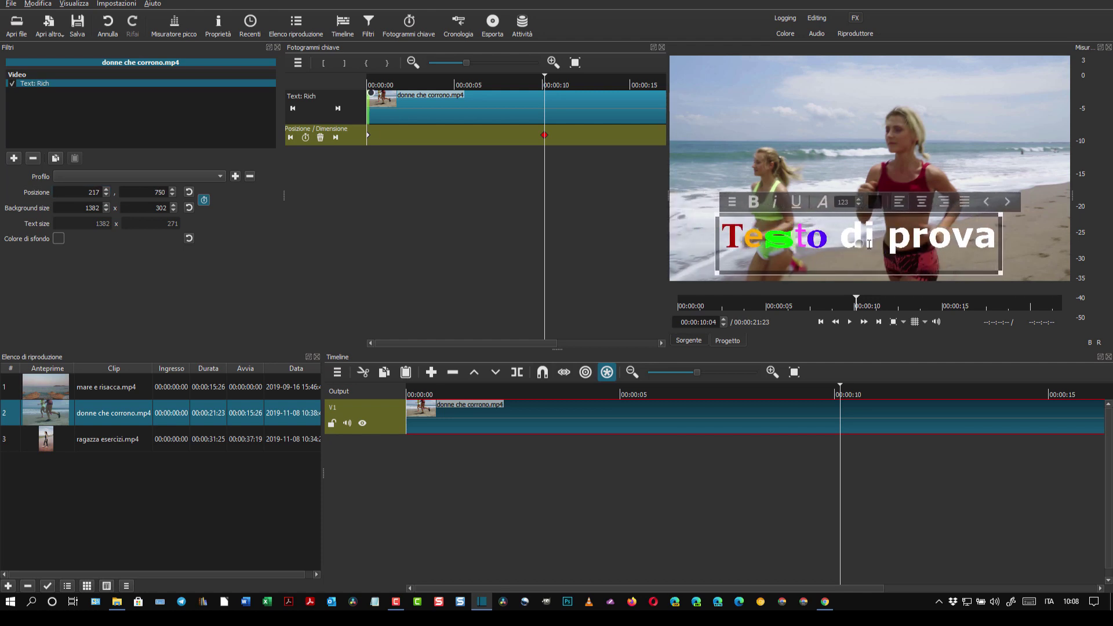
- Add a position keyframe at about 16:22 with the title shifted slightly right to about 270, 750
drag(857, 588, 880, 590)
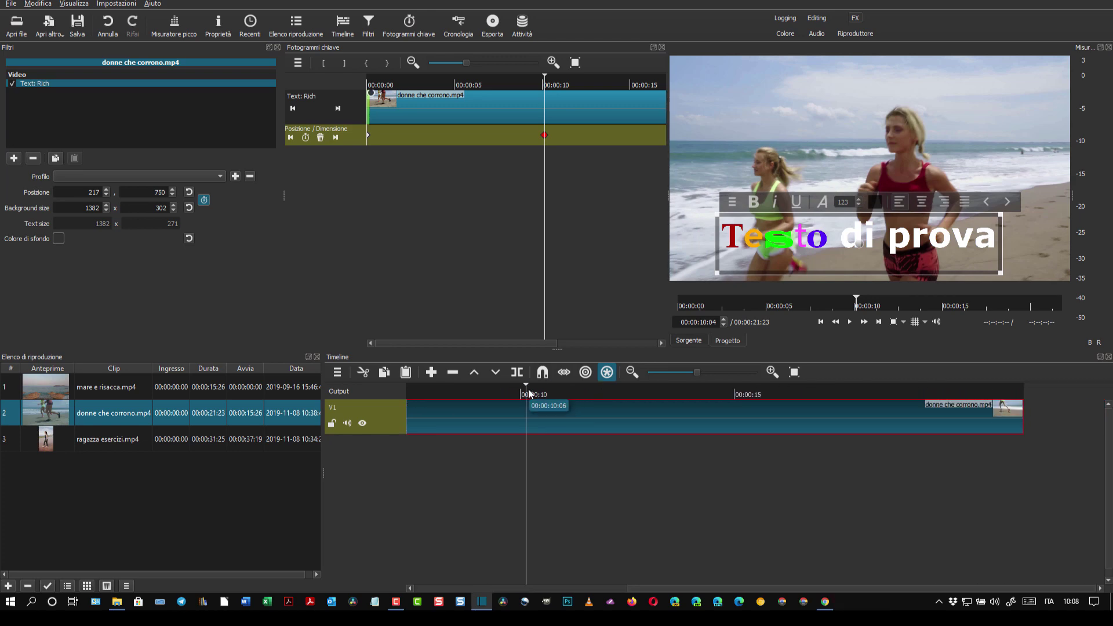
drag(527, 387, 800, 408)
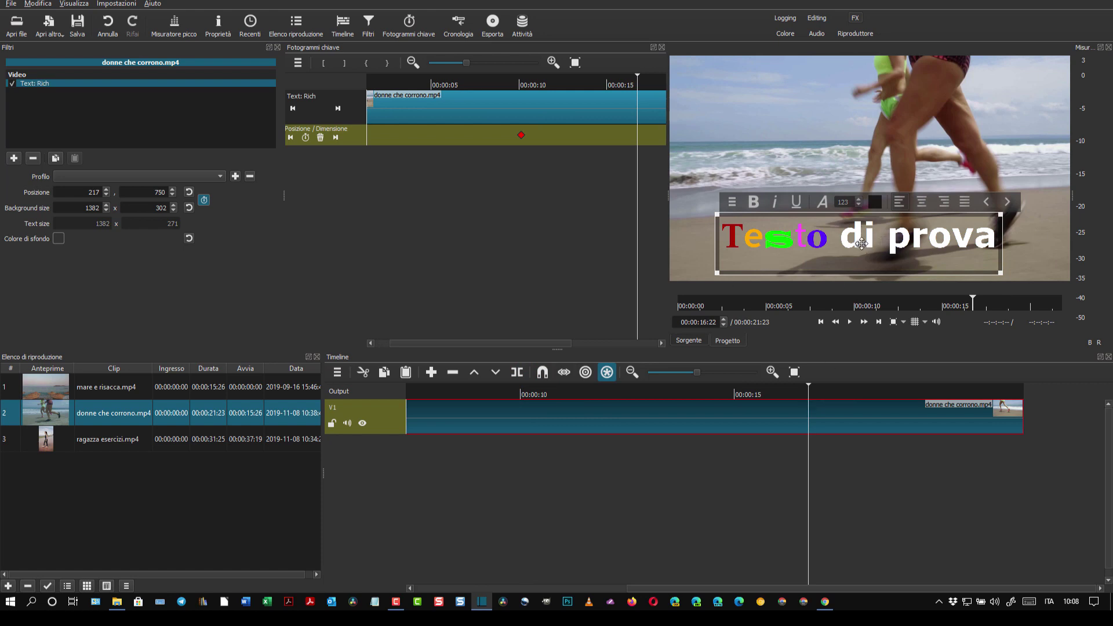
drag(859, 244, 870, 244)
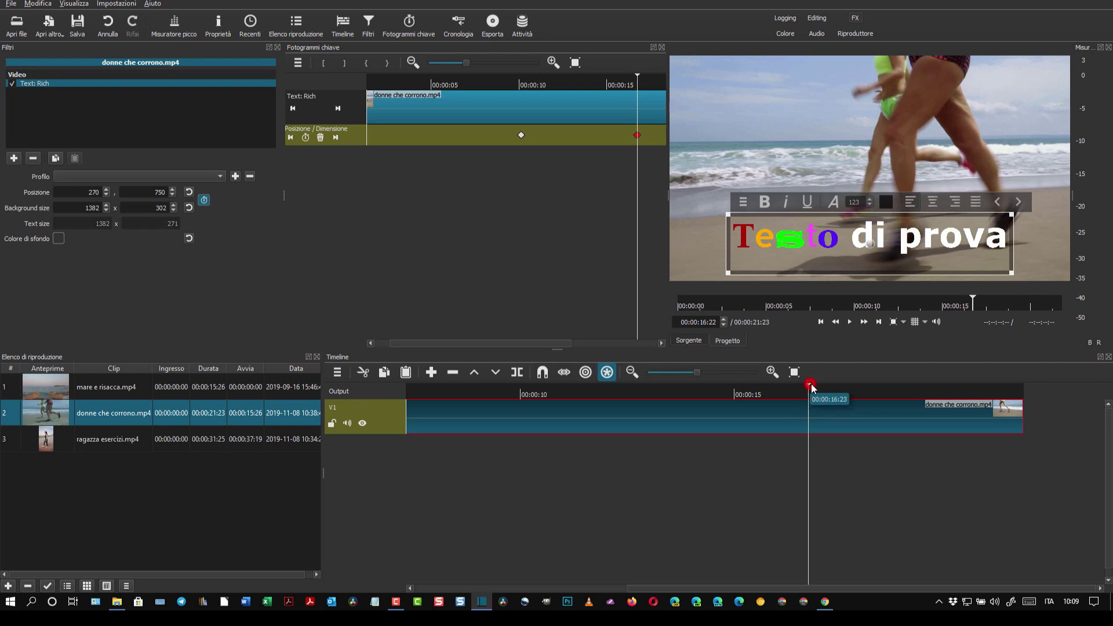
- Add a position keyframe at the clip's end that moves the title out of the frame at 2000, about 681
drag(811, 387, 1022, 387)
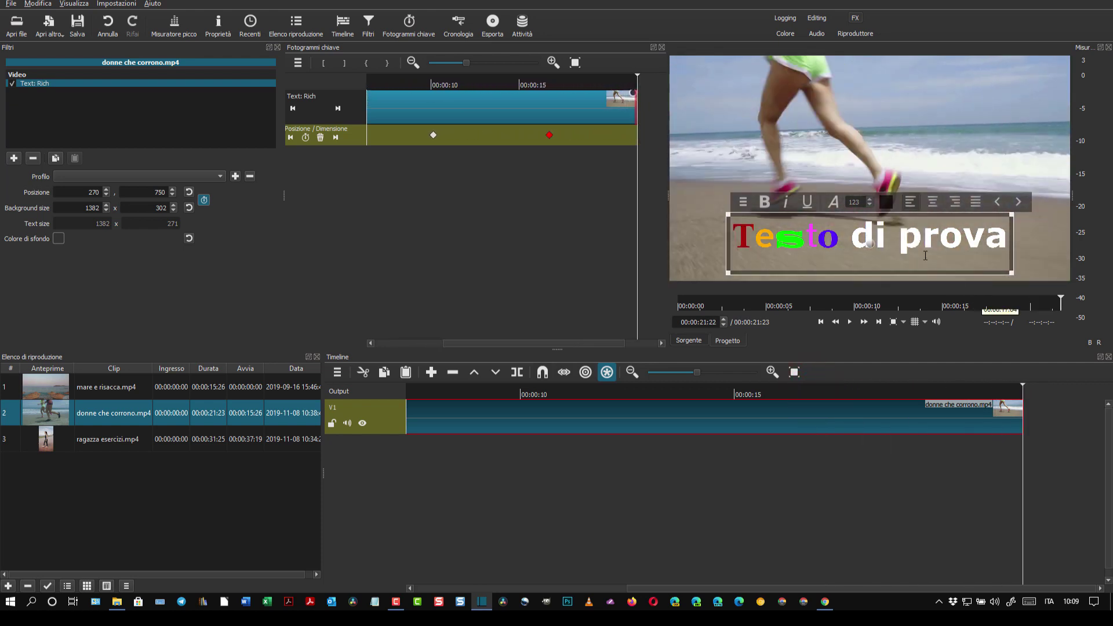
drag(869, 244, 1067, 231)
click(997, 226)
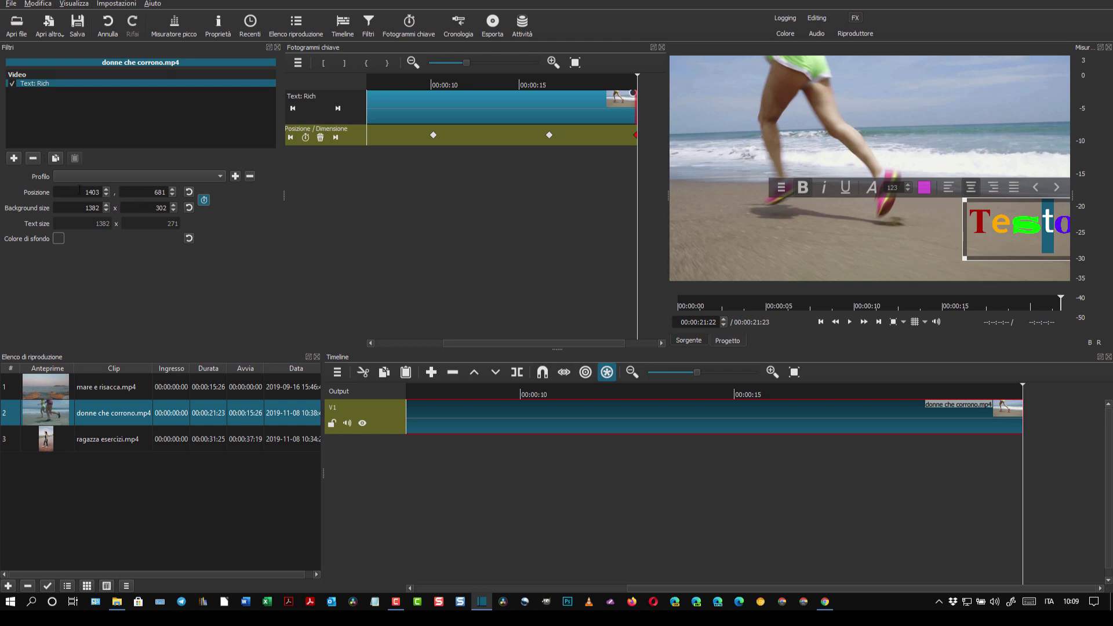
drag(81, 191, 116, 196)
text(2000)
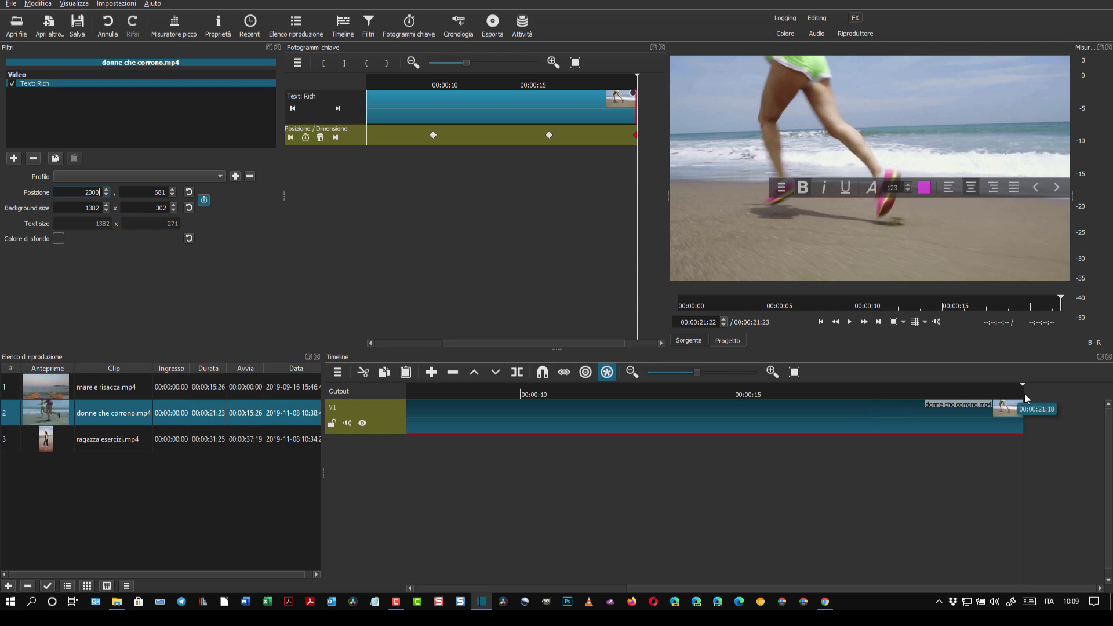
- Play the title animation from the clip start, pause it and return the playhead near the beginning
drag(1022, 384, 296, 412)
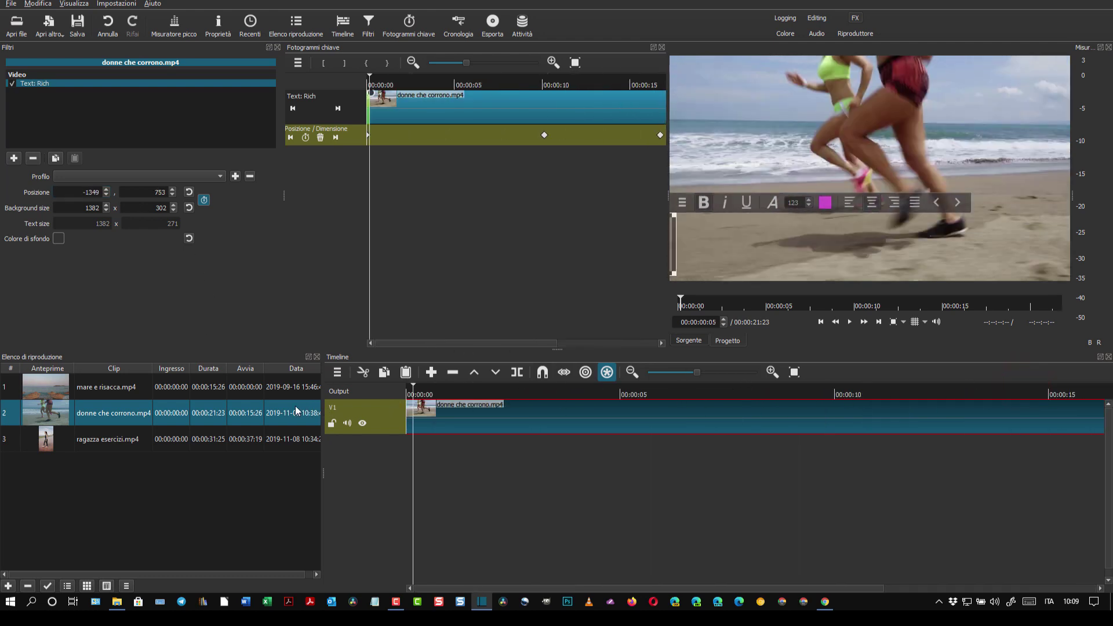
drag(421, 404, 391, 387)
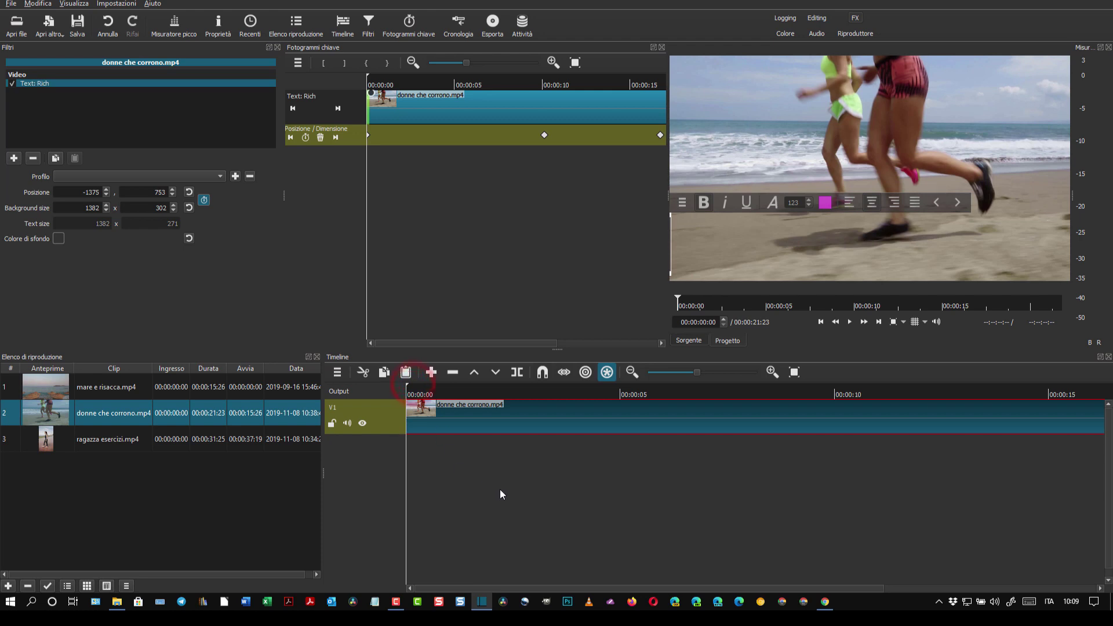
click(849, 323)
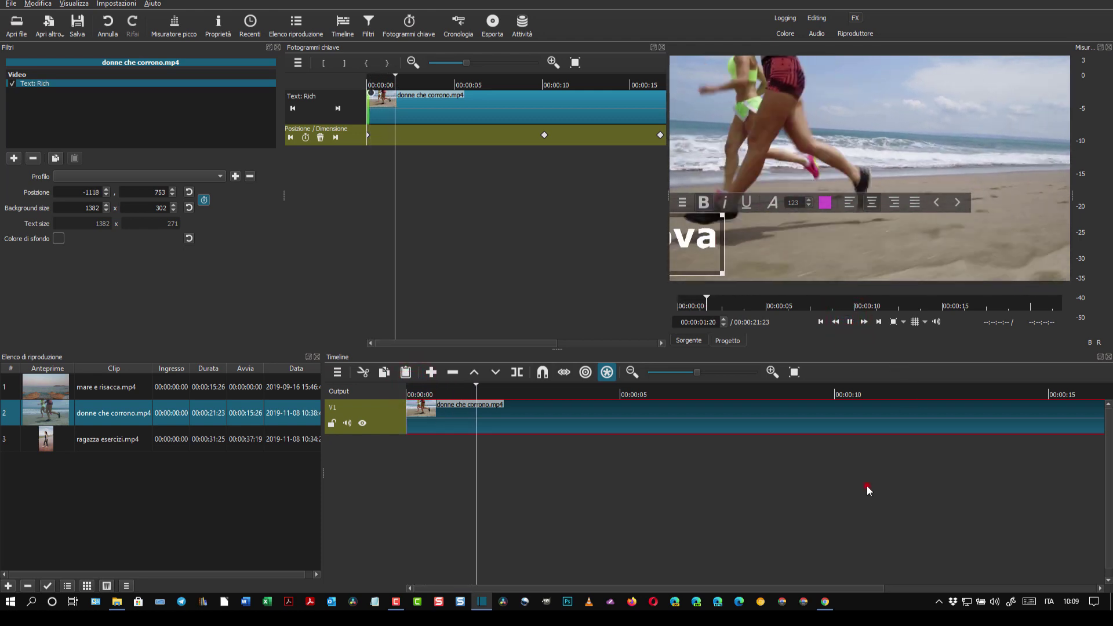
click(867, 485)
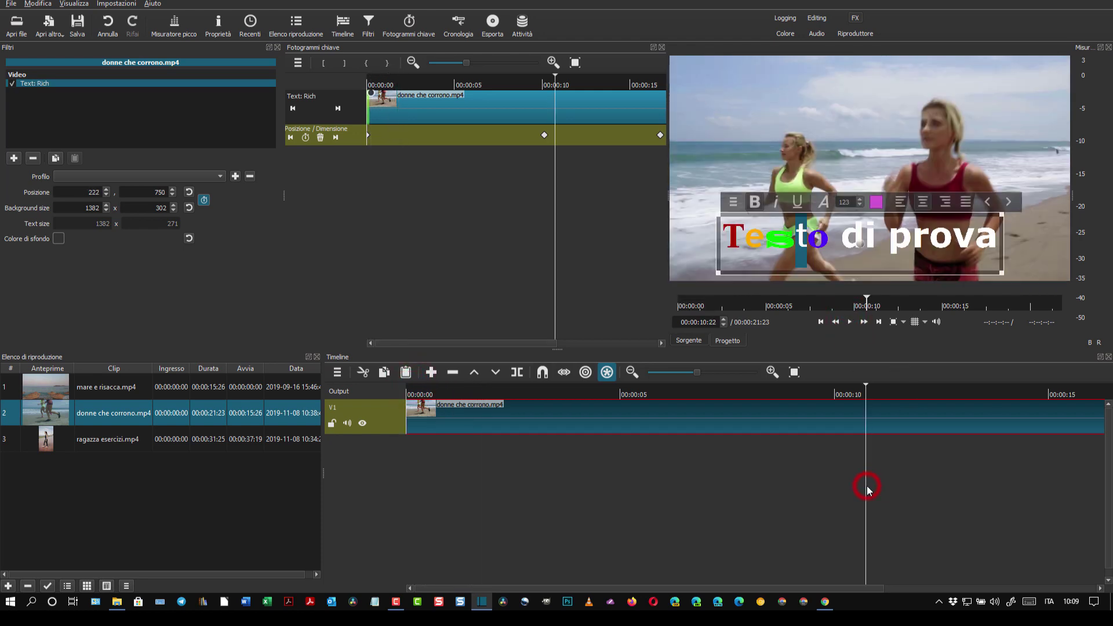
click(867, 385)
key(Home)
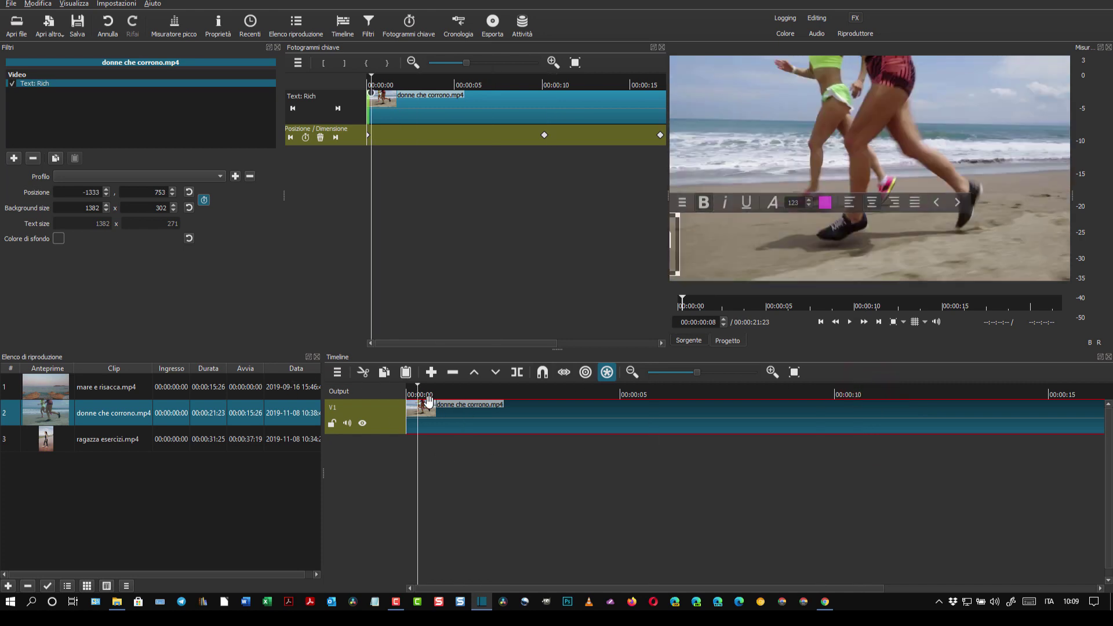
click(411, 386)
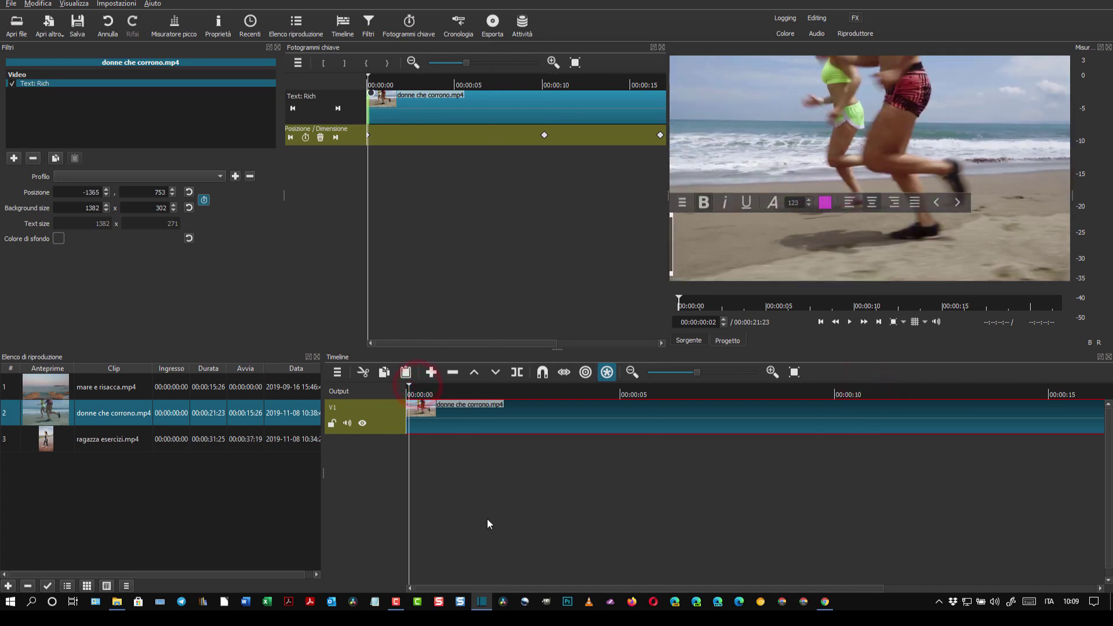
- Play the title animation in the Riproduttore (Player) layout and switch the workspace to the Editing layout
click(855, 33)
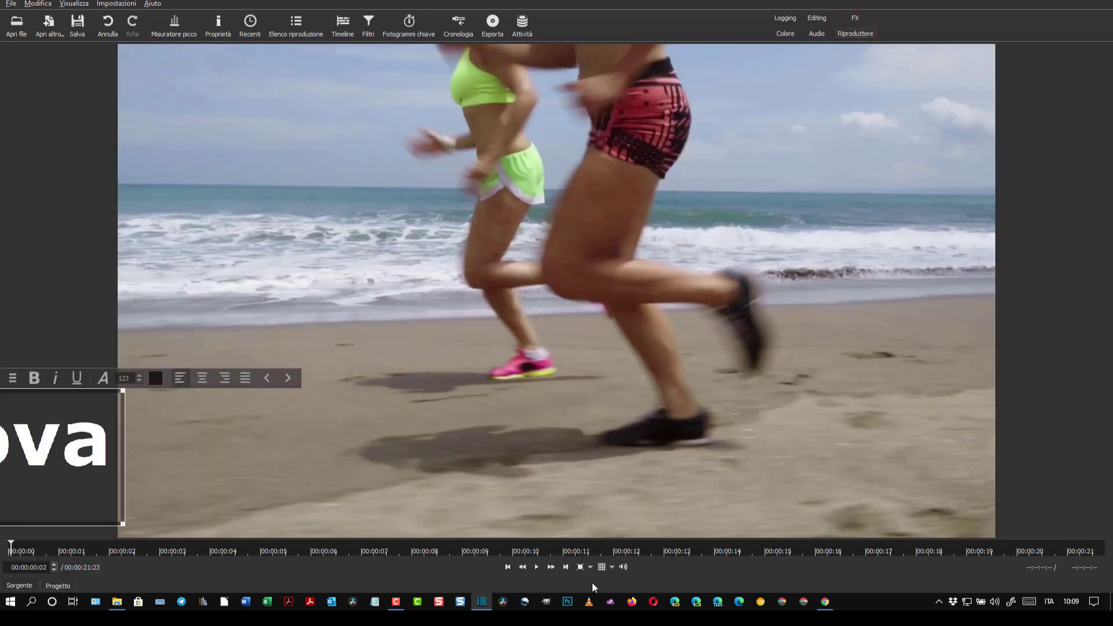
click(538, 568)
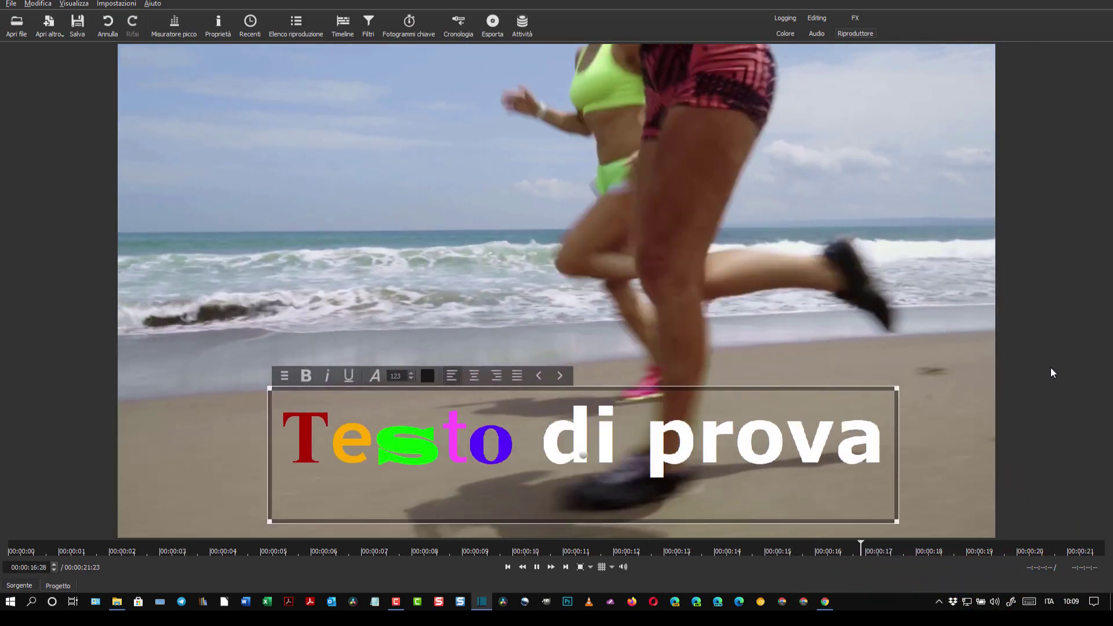
click(814, 18)
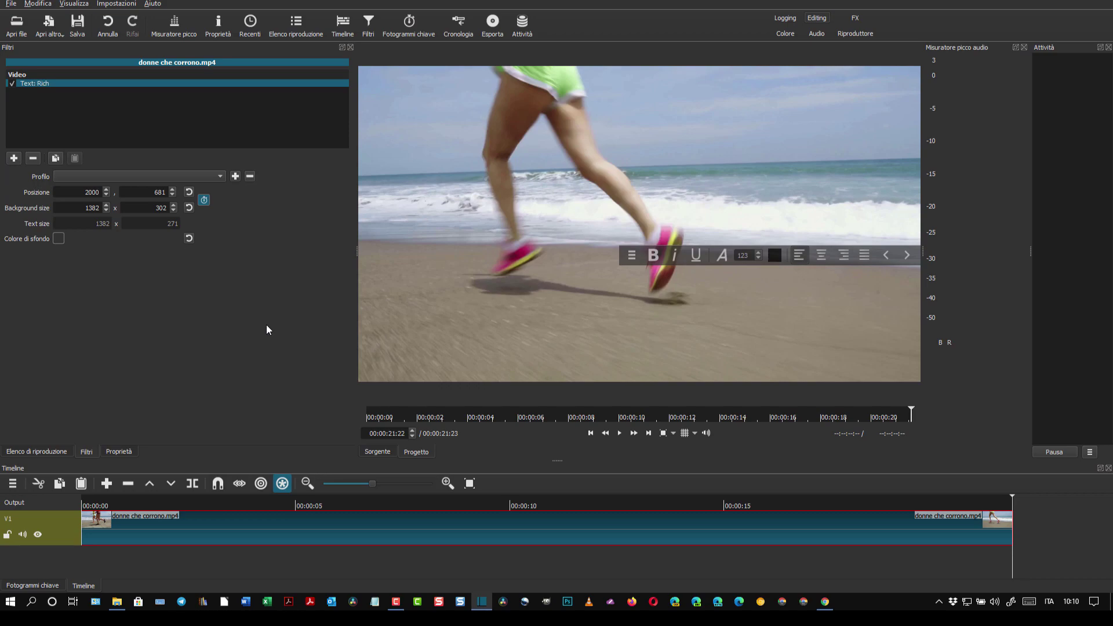
- Switch to Chrome and open the download page of the Shotcut website from its home page
click(824, 601)
scroll(131, 214, up, 10)
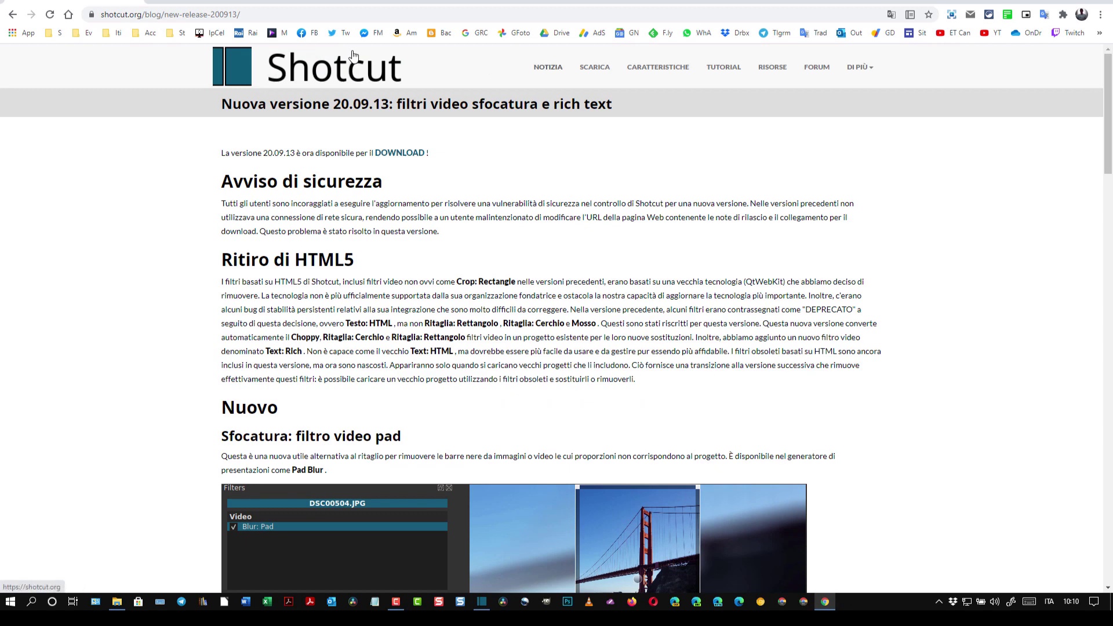
click(321, 69)
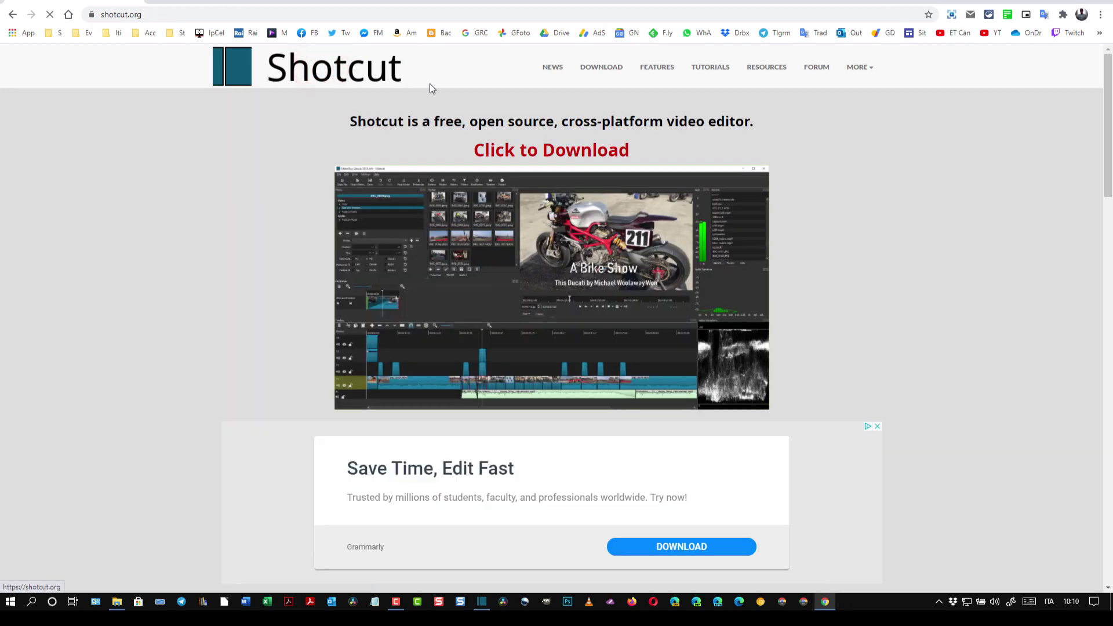
click(519, 155)
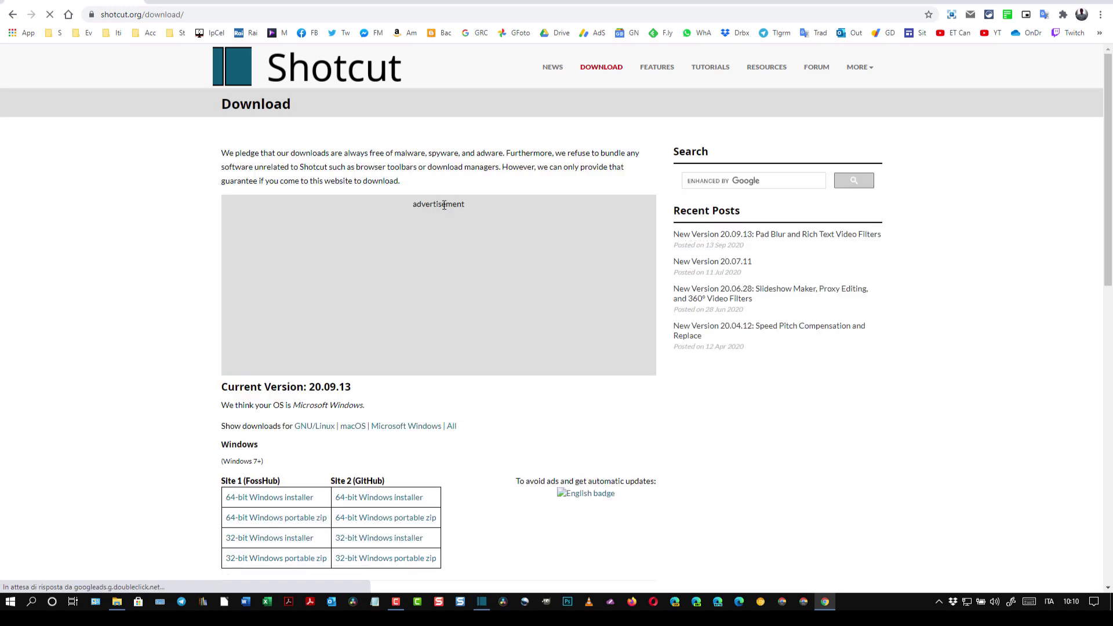
- Look through the Windows downloads and open the older versions list on GitHub
scroll(444, 204, down, 2)
scroll(409, 300, down, 1)
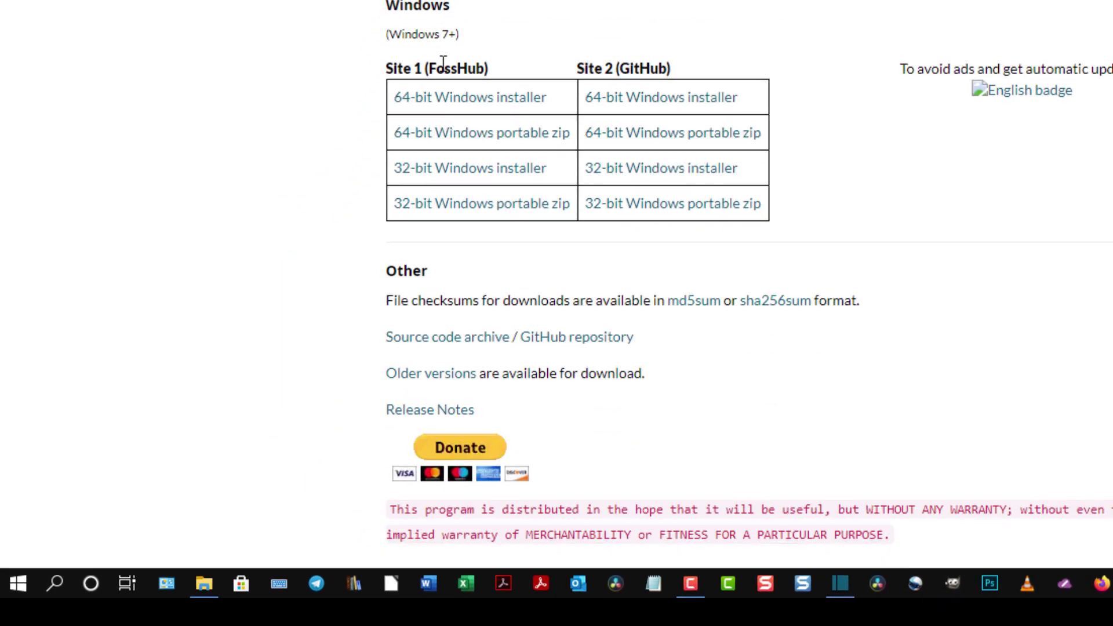
scroll(444, 62, down, 2)
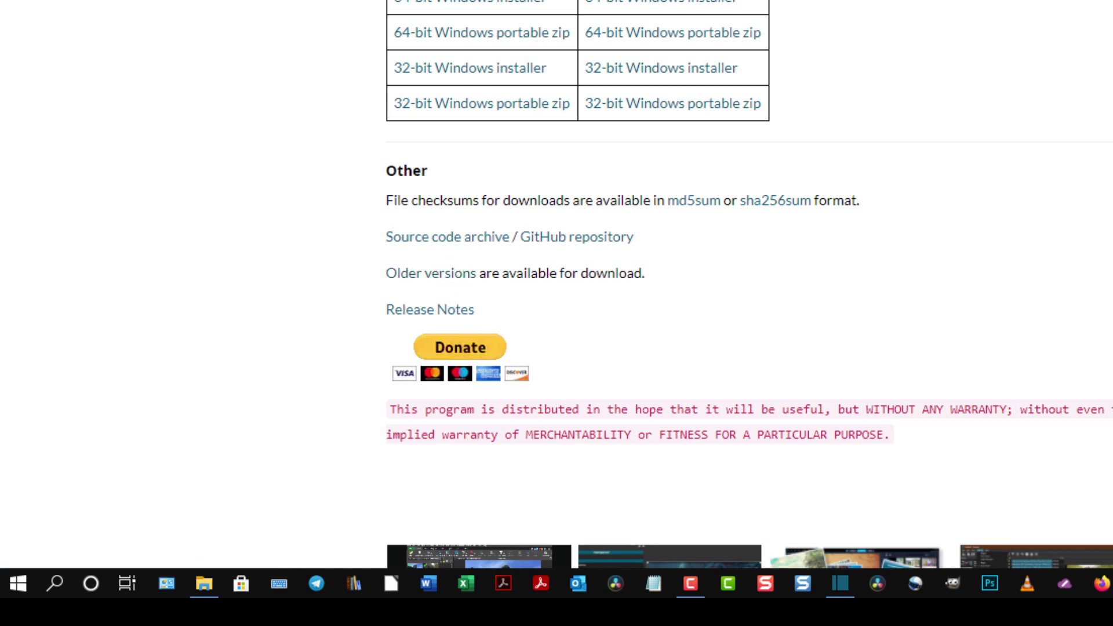
click(438, 284)
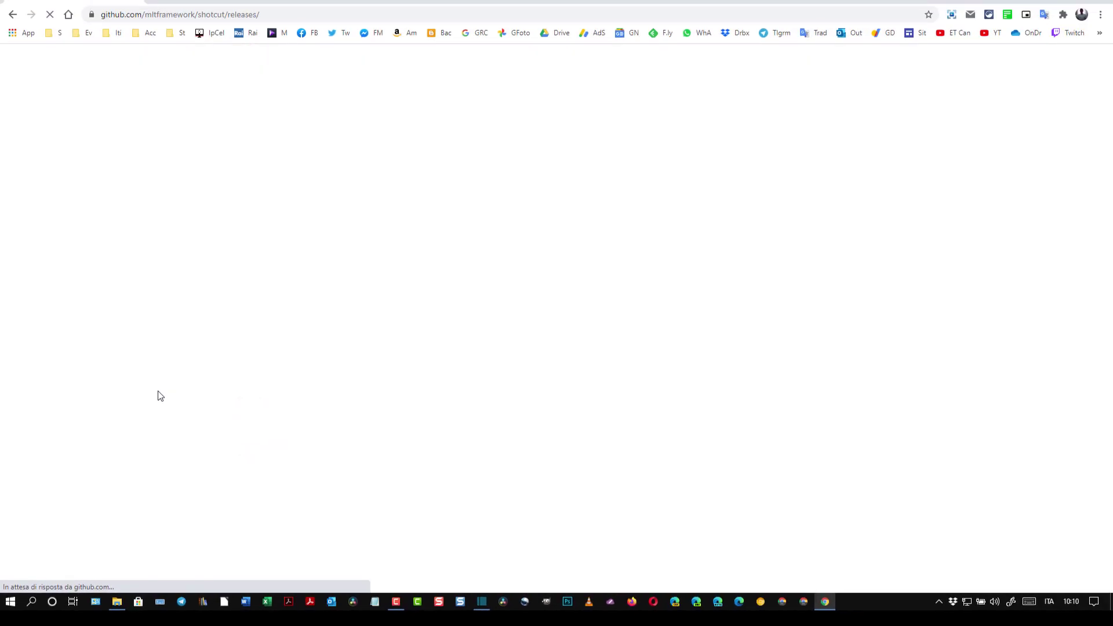
scroll(605, 398, down, 3)
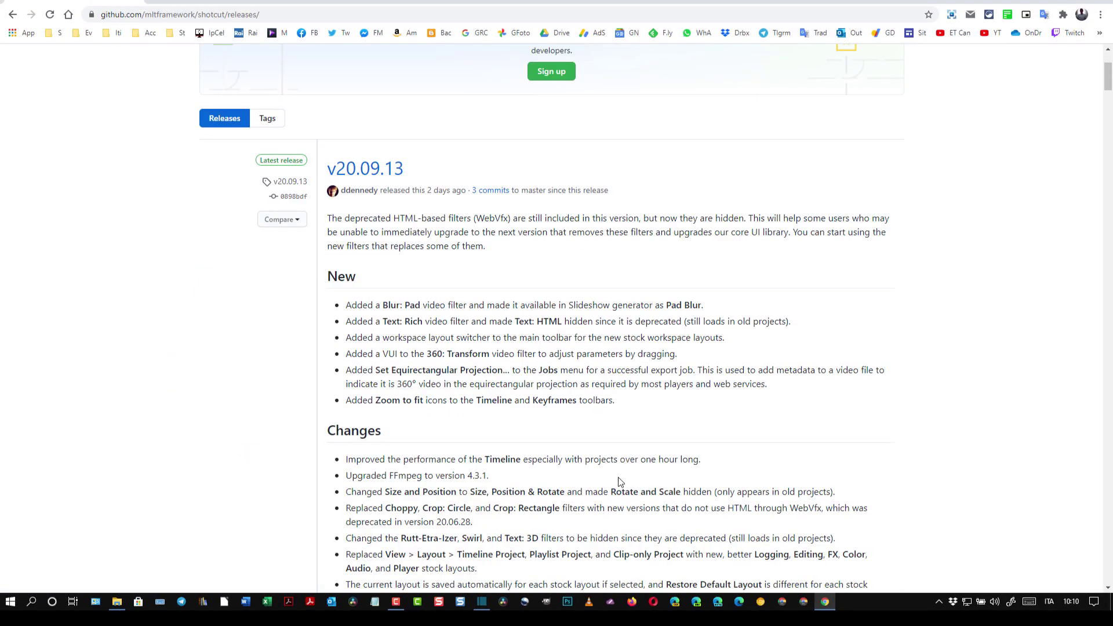
- Switch to Shotcut and open the program information window to check the installed version
click(484, 603)
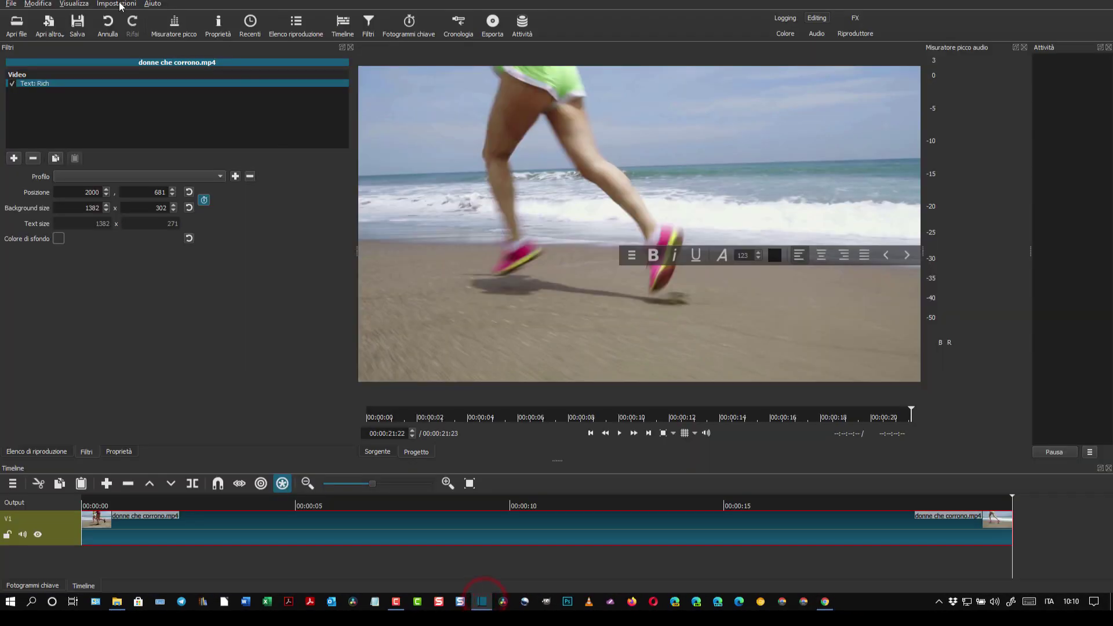
click(153, 4)
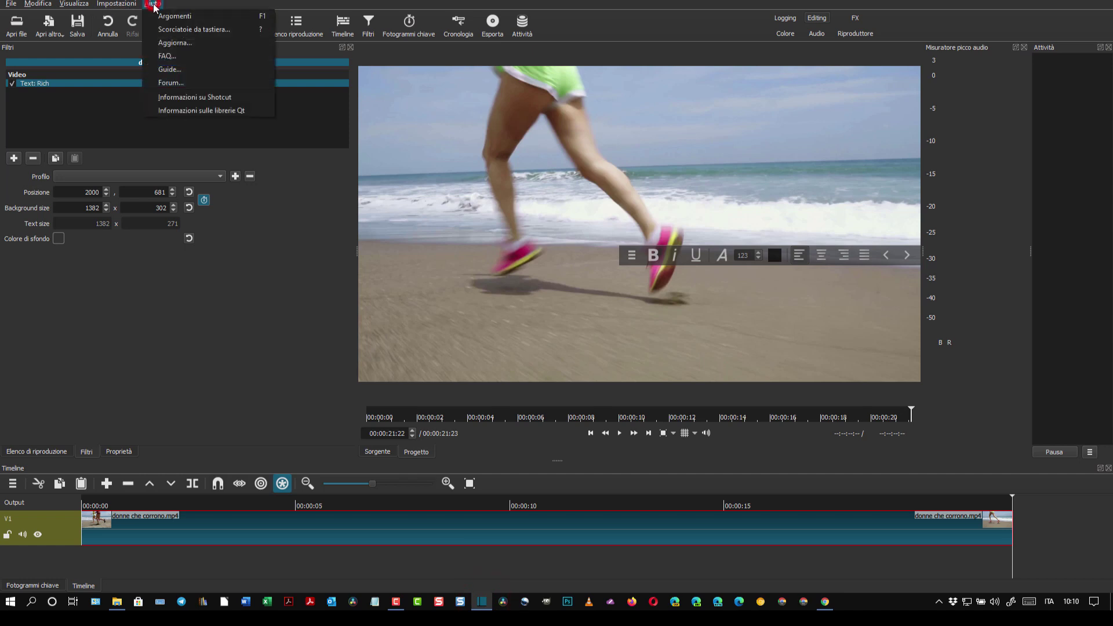
click(193, 96)
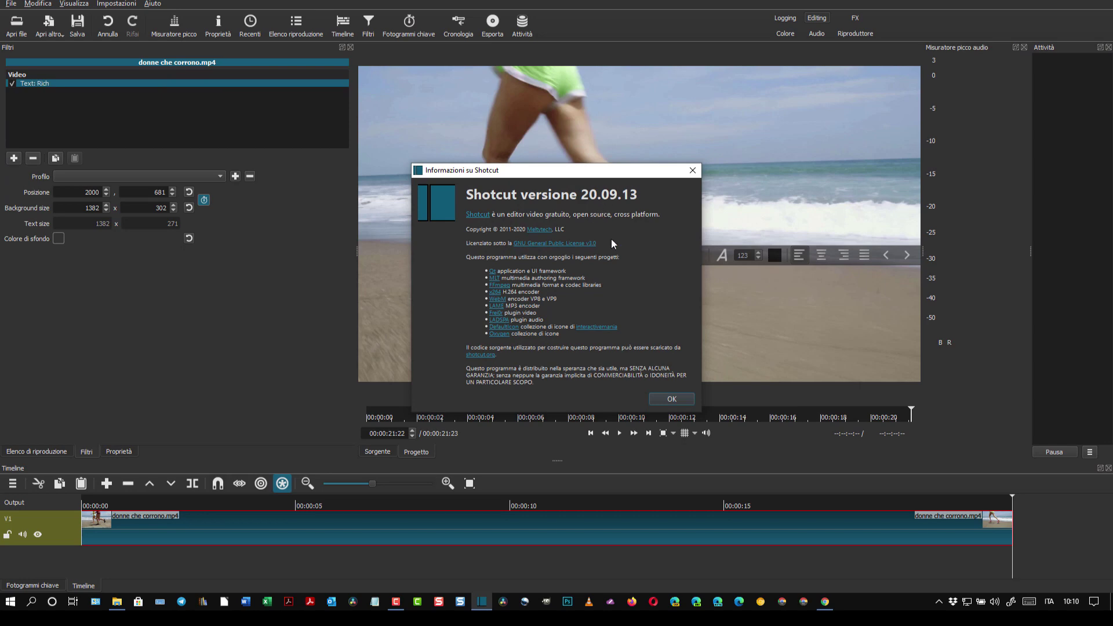
- Switch to Chrome and examine the GitHub release notes and download files for v20.09.13 and v20.09.01
click(825, 601)
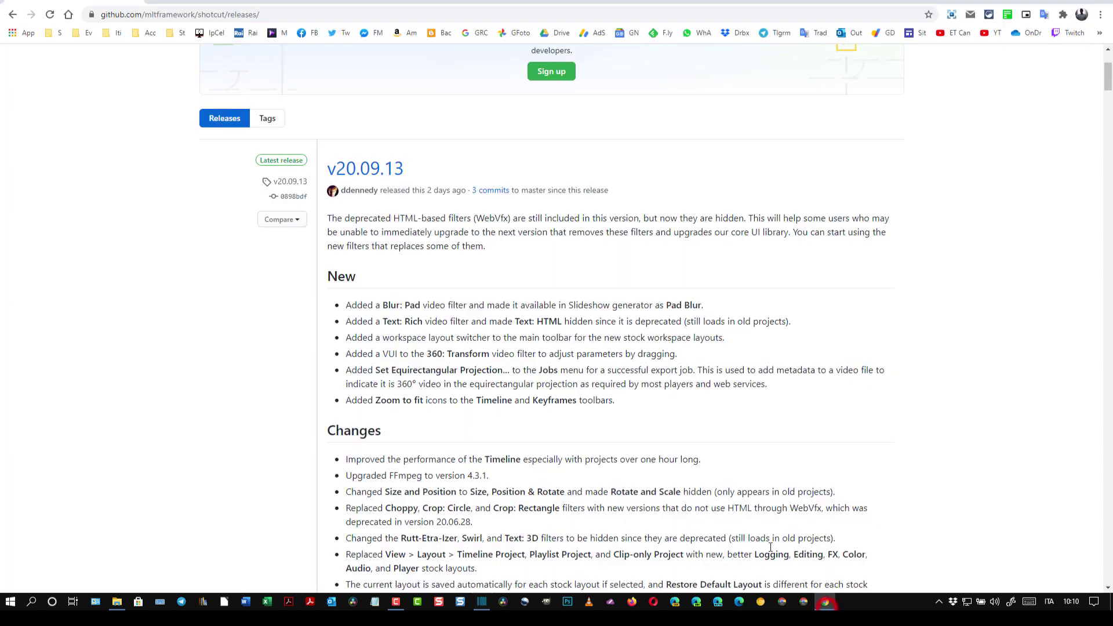
scroll(438, 260, down, 15)
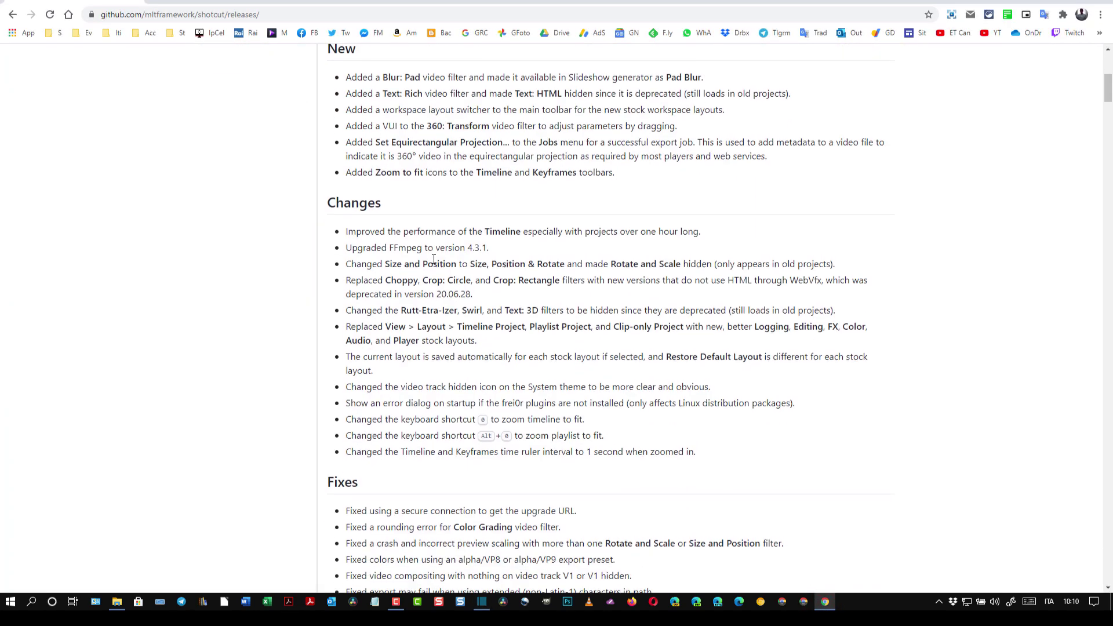
scroll(439, 260, down, 7)
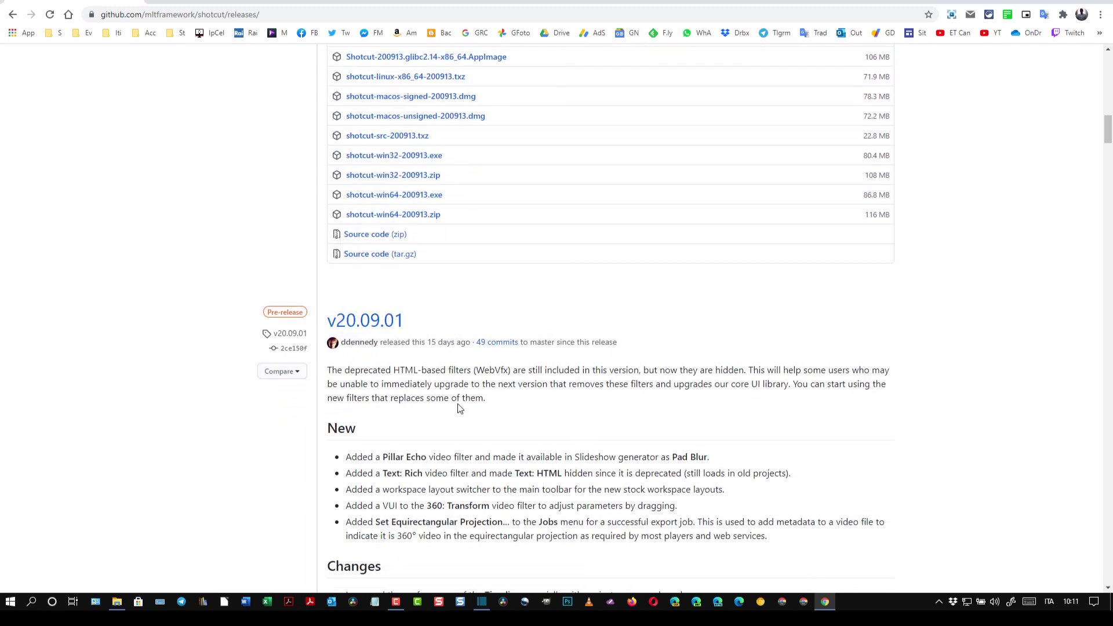
scroll(455, 403, down, 2)
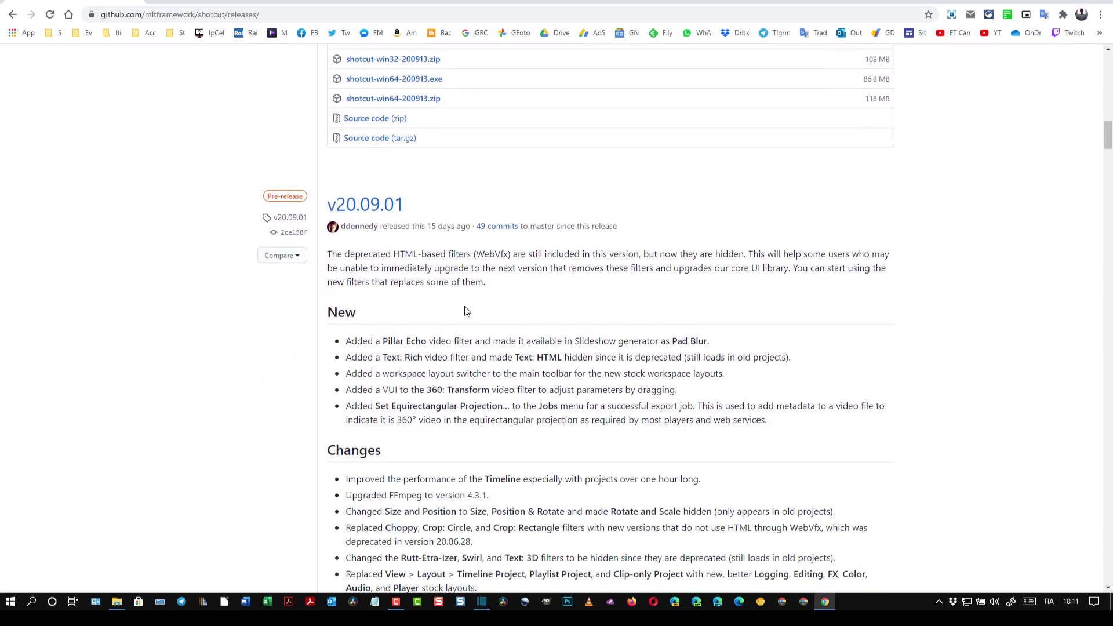
scroll(497, 396, down, 2)
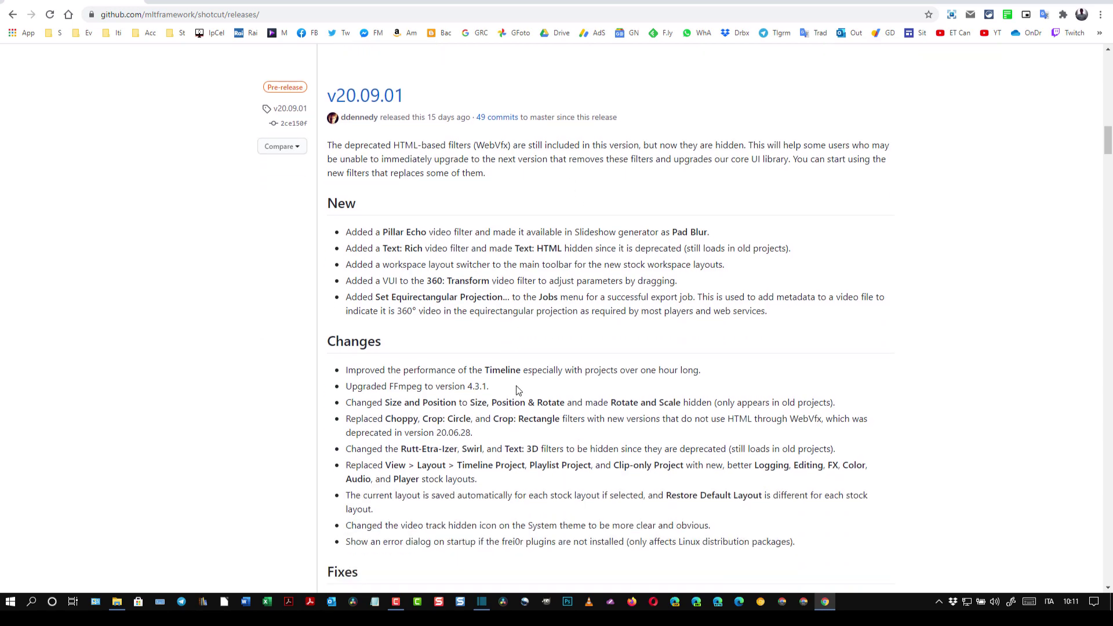
scroll(728, 413, up, 18)
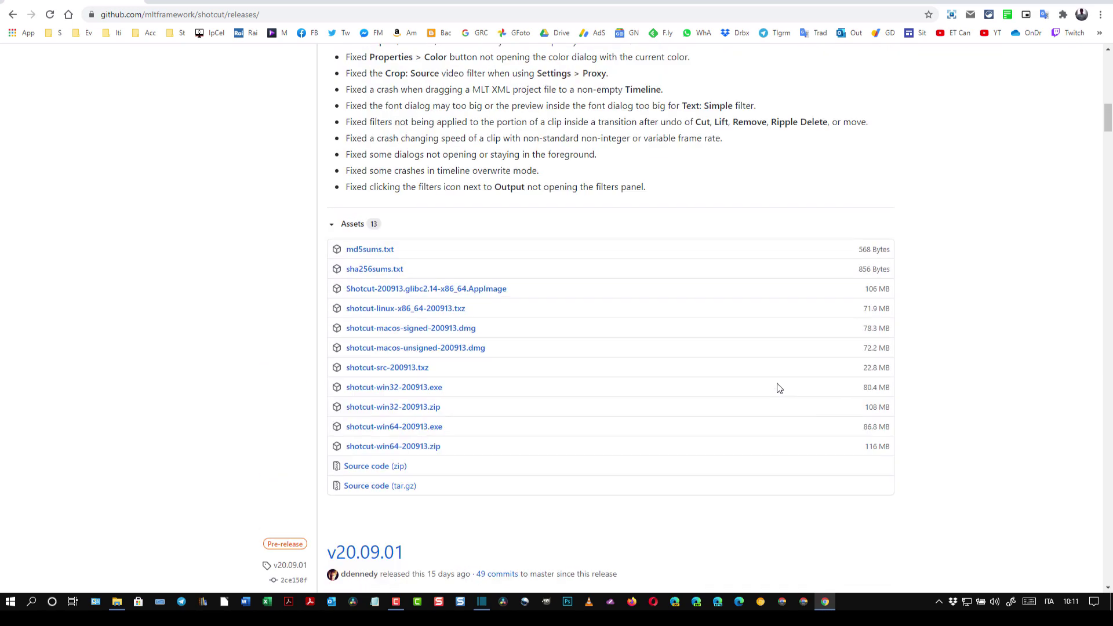
scroll(866, 355, up, 7)
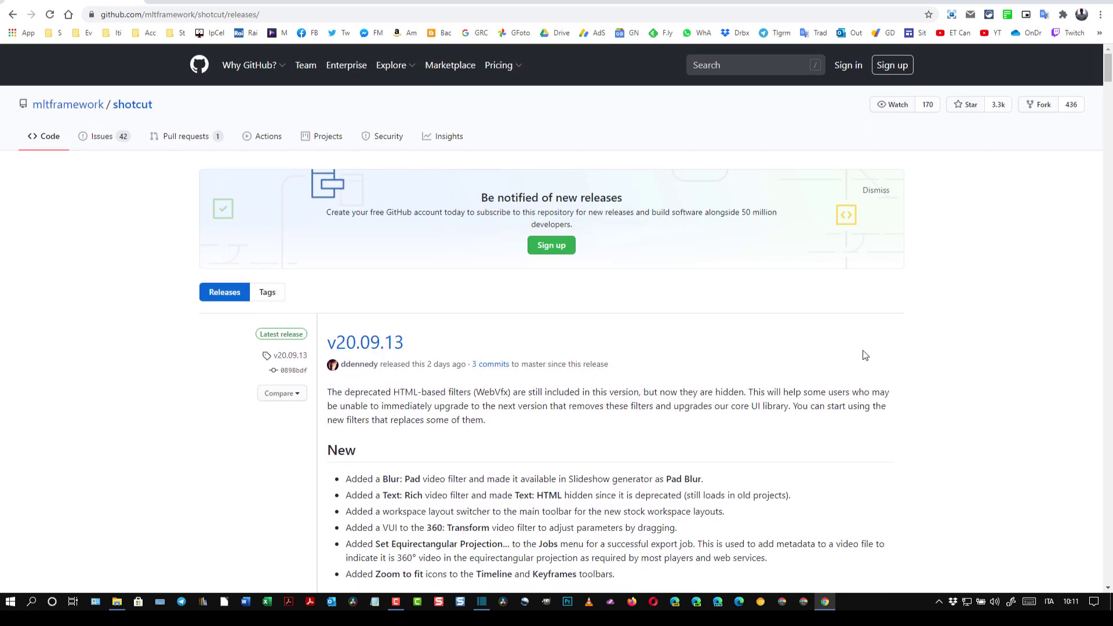